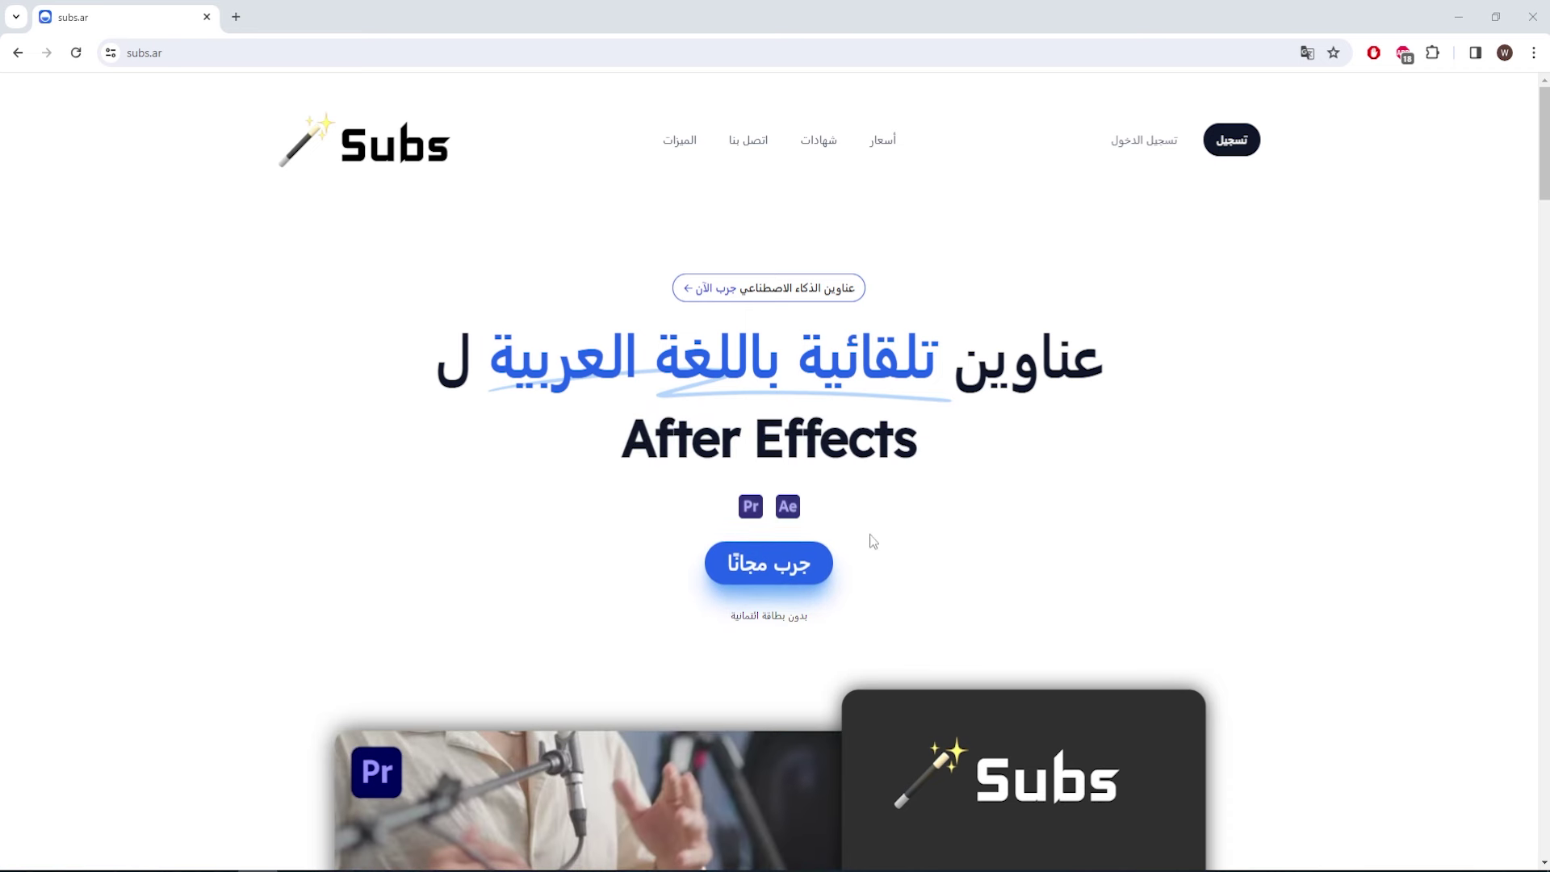
Start the free trial on the Subs website and go through the dashboard to the Adobe installation instructions.
left_click(767, 565)
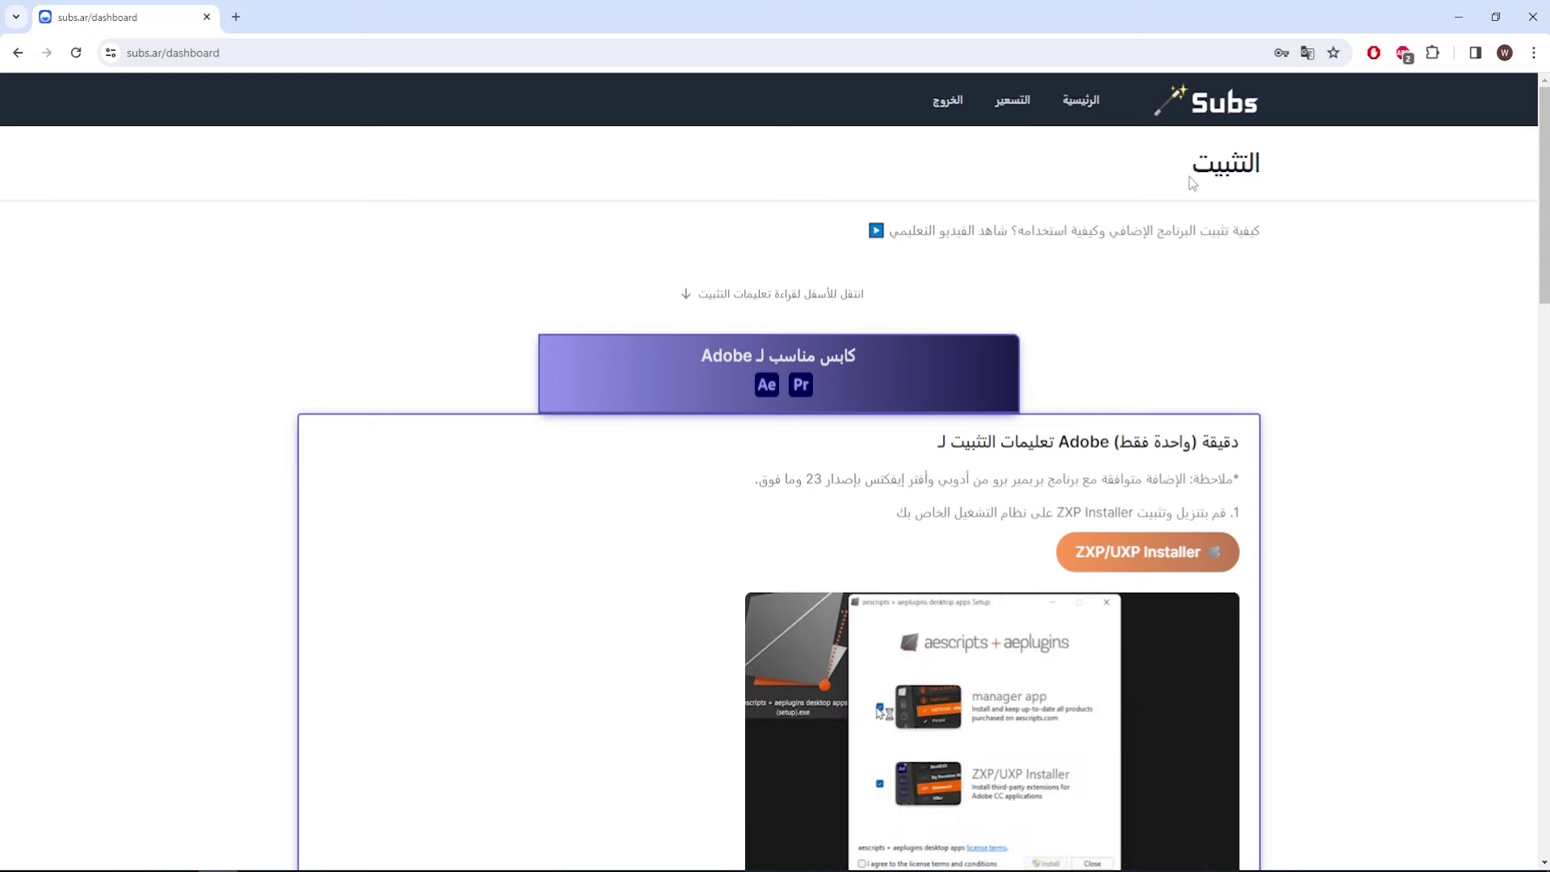
scroll(1249, 238, "down", 2)
scroll(1260, 250, "up", 2)
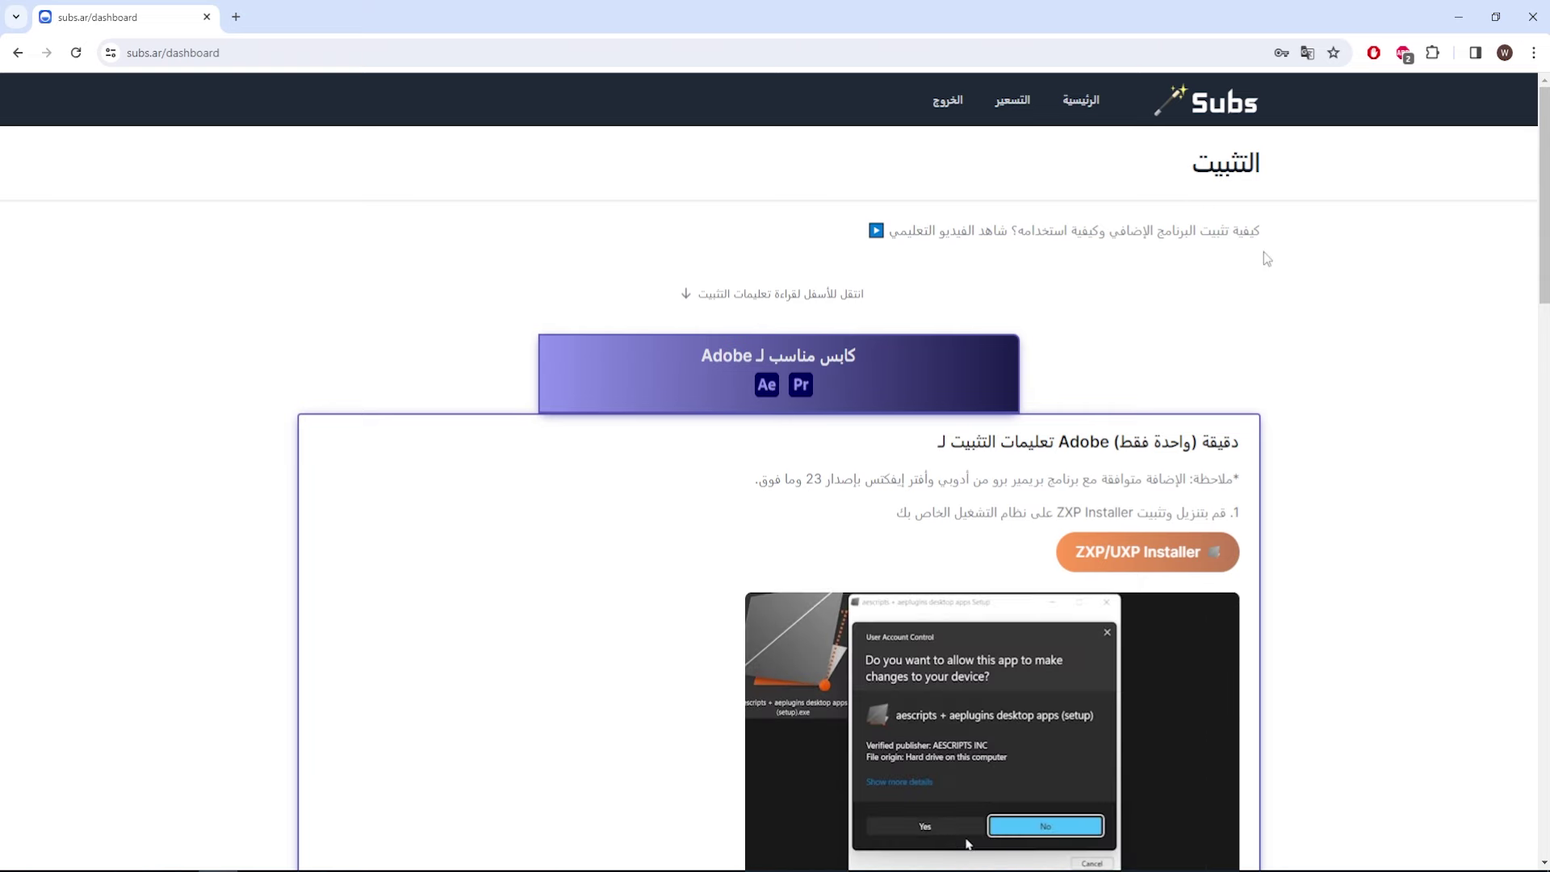
scroll(1257, 255, "down", 1)
scroll(1254, 255, "down", 1)
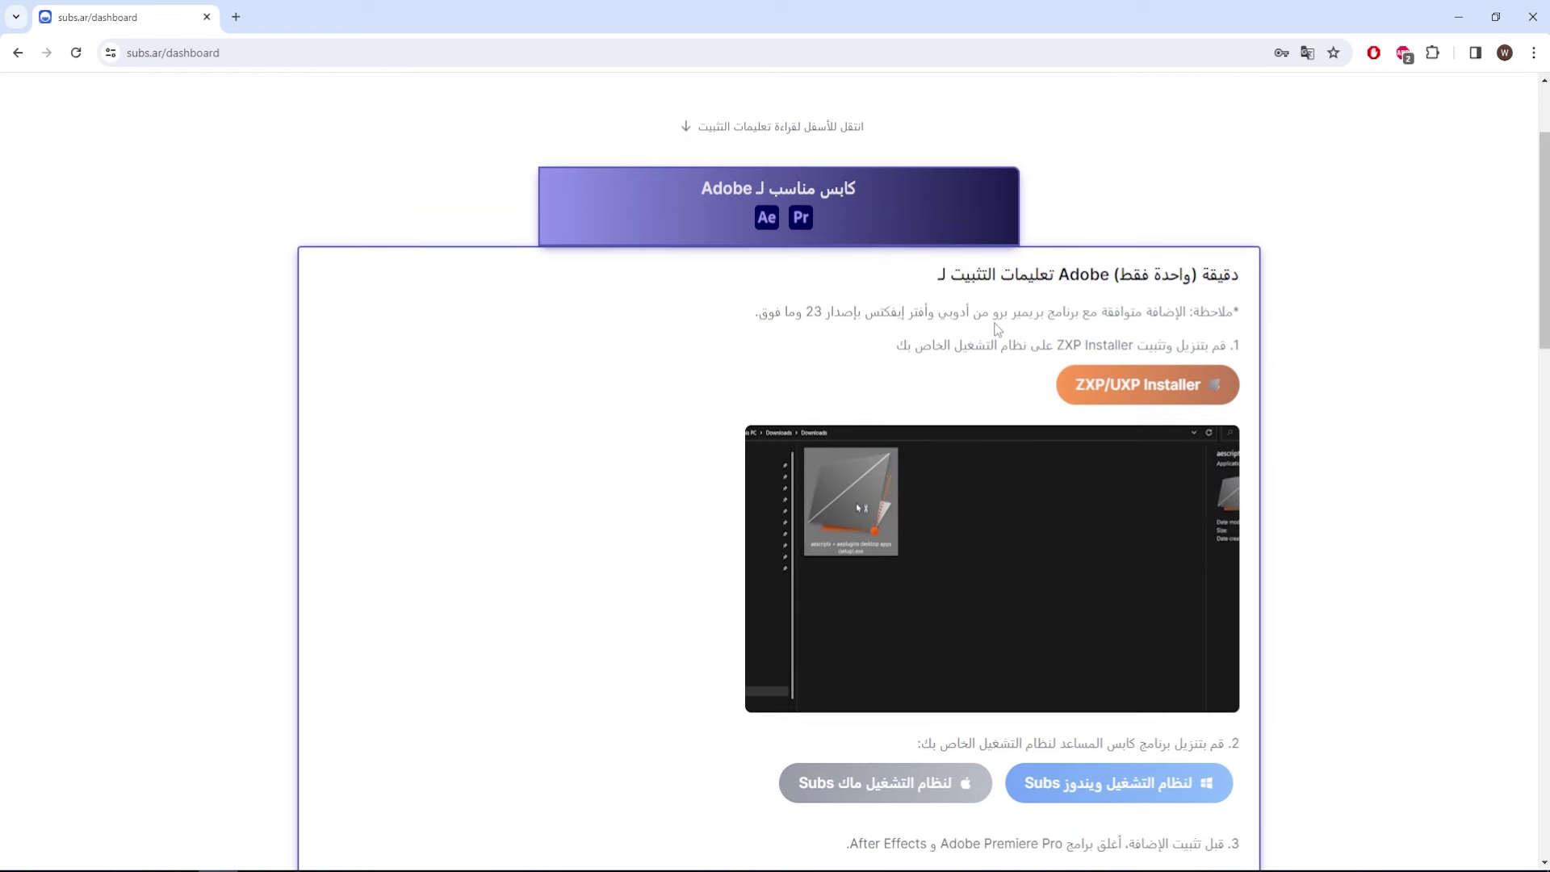
Install only the ZXP/UXP Installer from the aescripts + aeplugins desktop apps setup, following the first installation instruction.
scroll(1142, 314, "down", 1)
left_click_drag(1229, 261, 1057, 261)
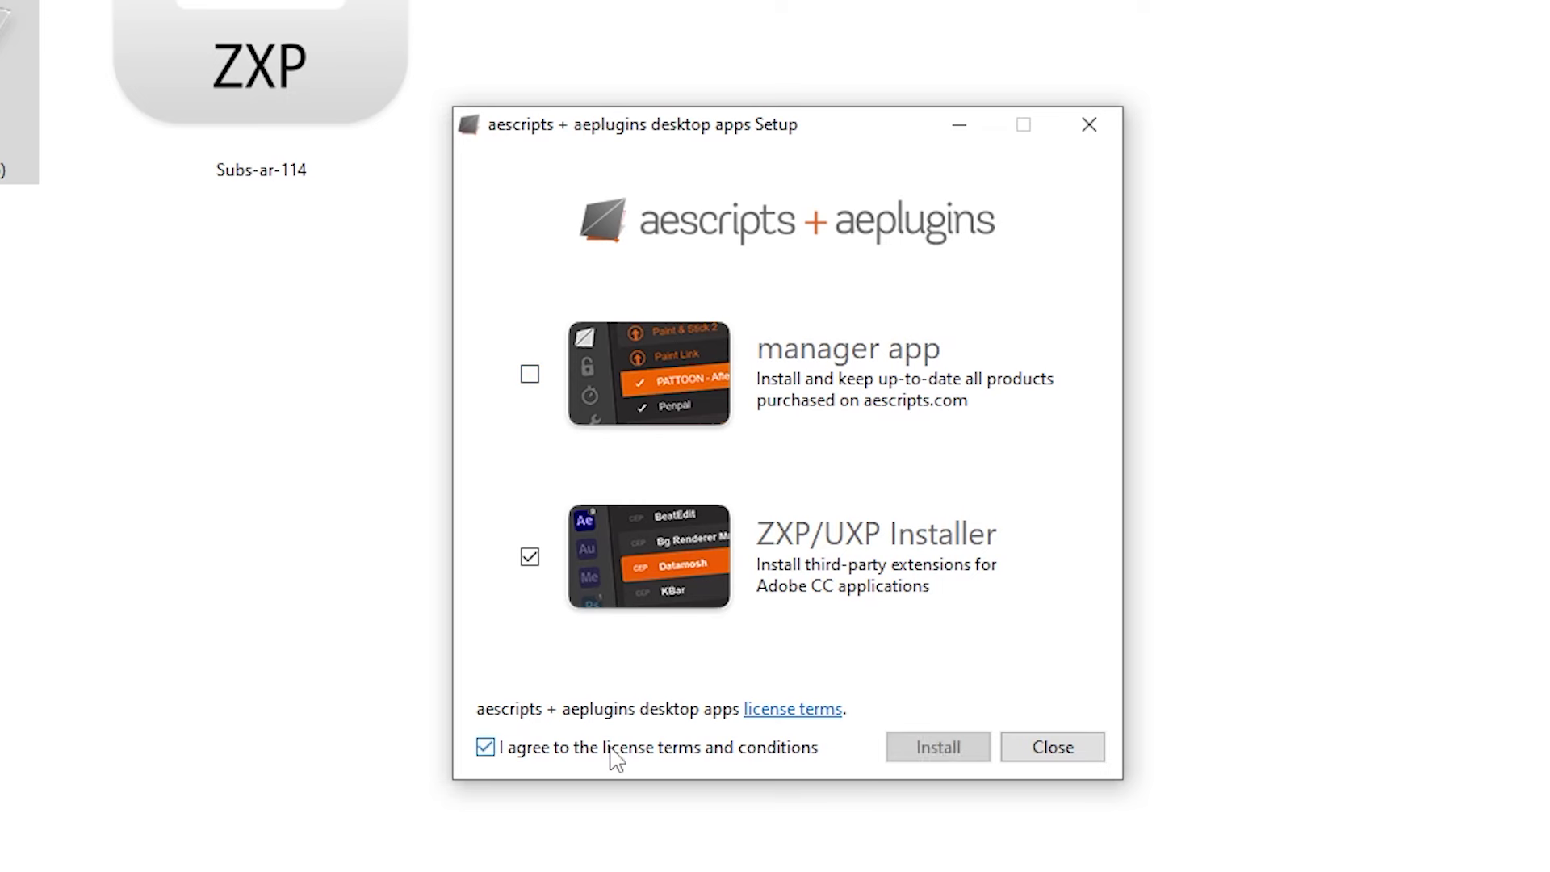
left_click(912, 753)
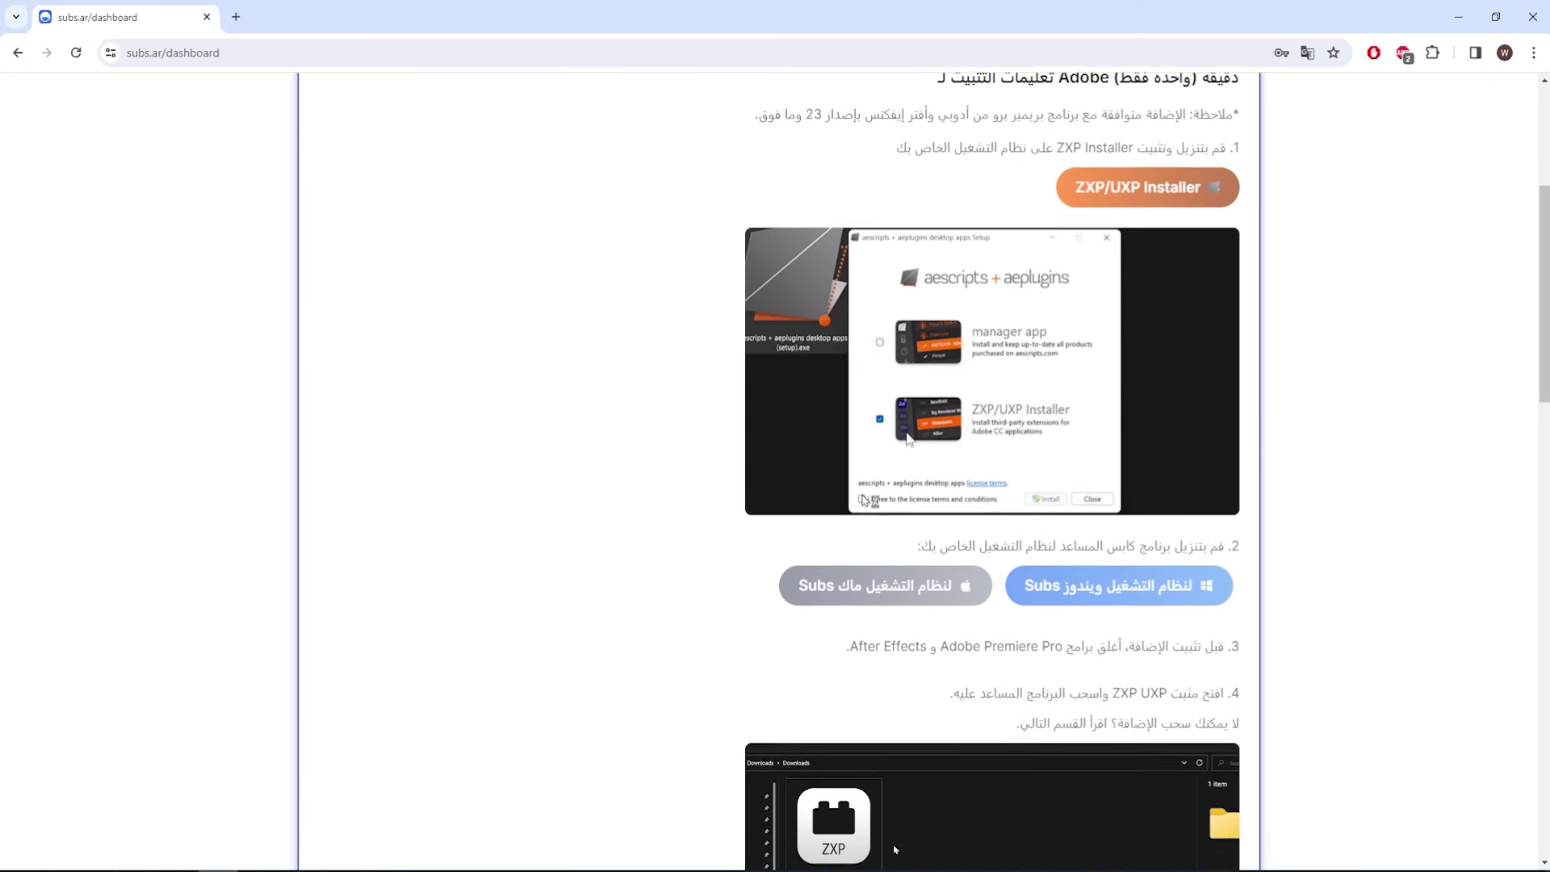
Read the second dashboard instruction about downloading the Subs add-on for the operating system.
scroll(1191, 408, "down", 2)
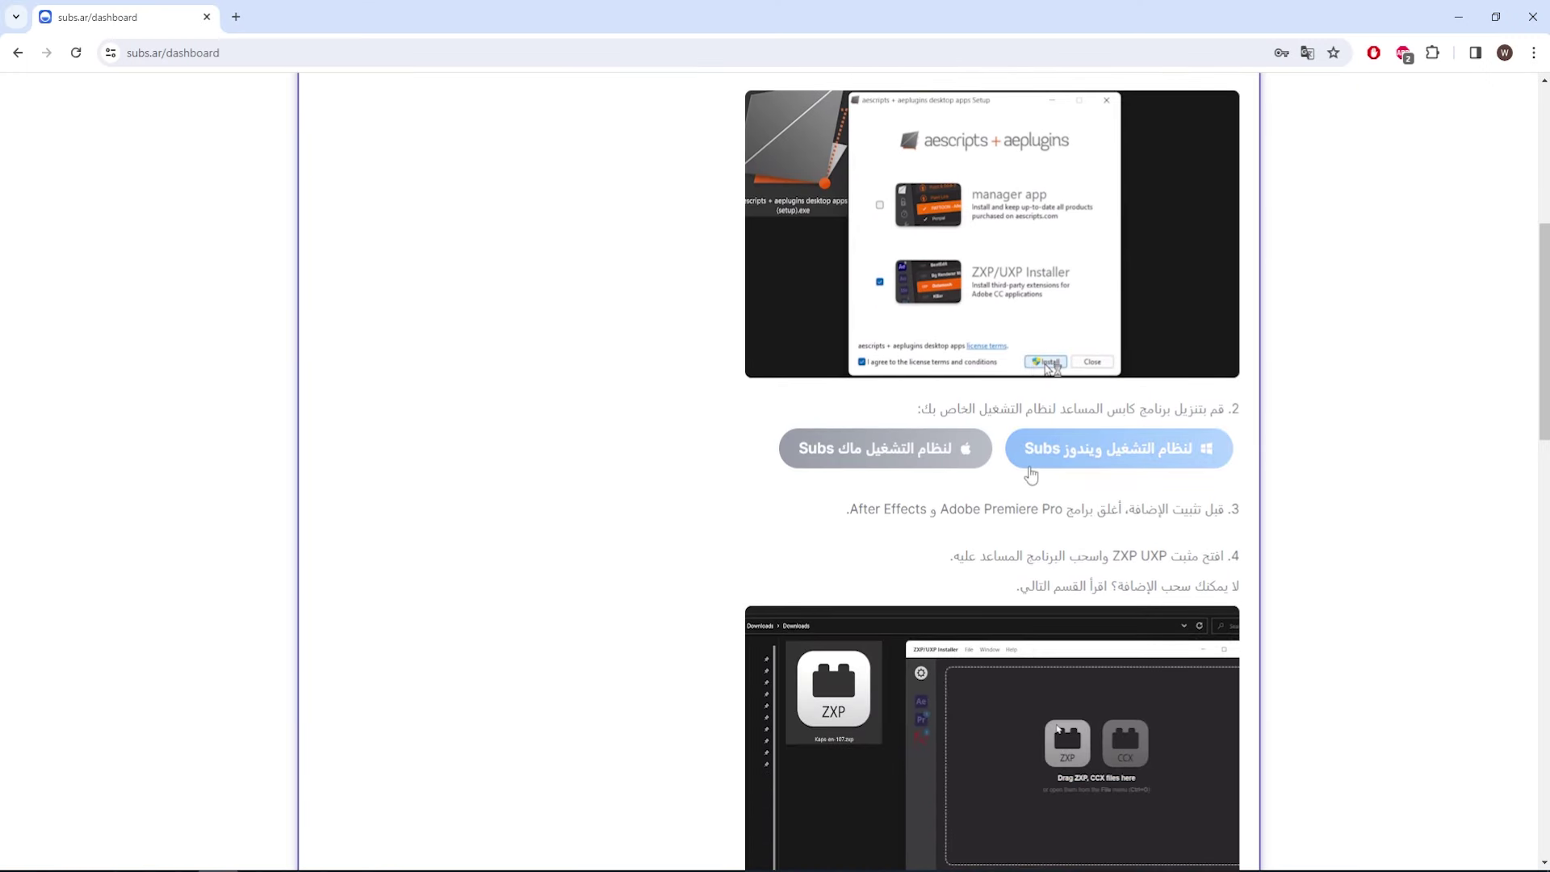
scroll(1296, 468, "down", 1)
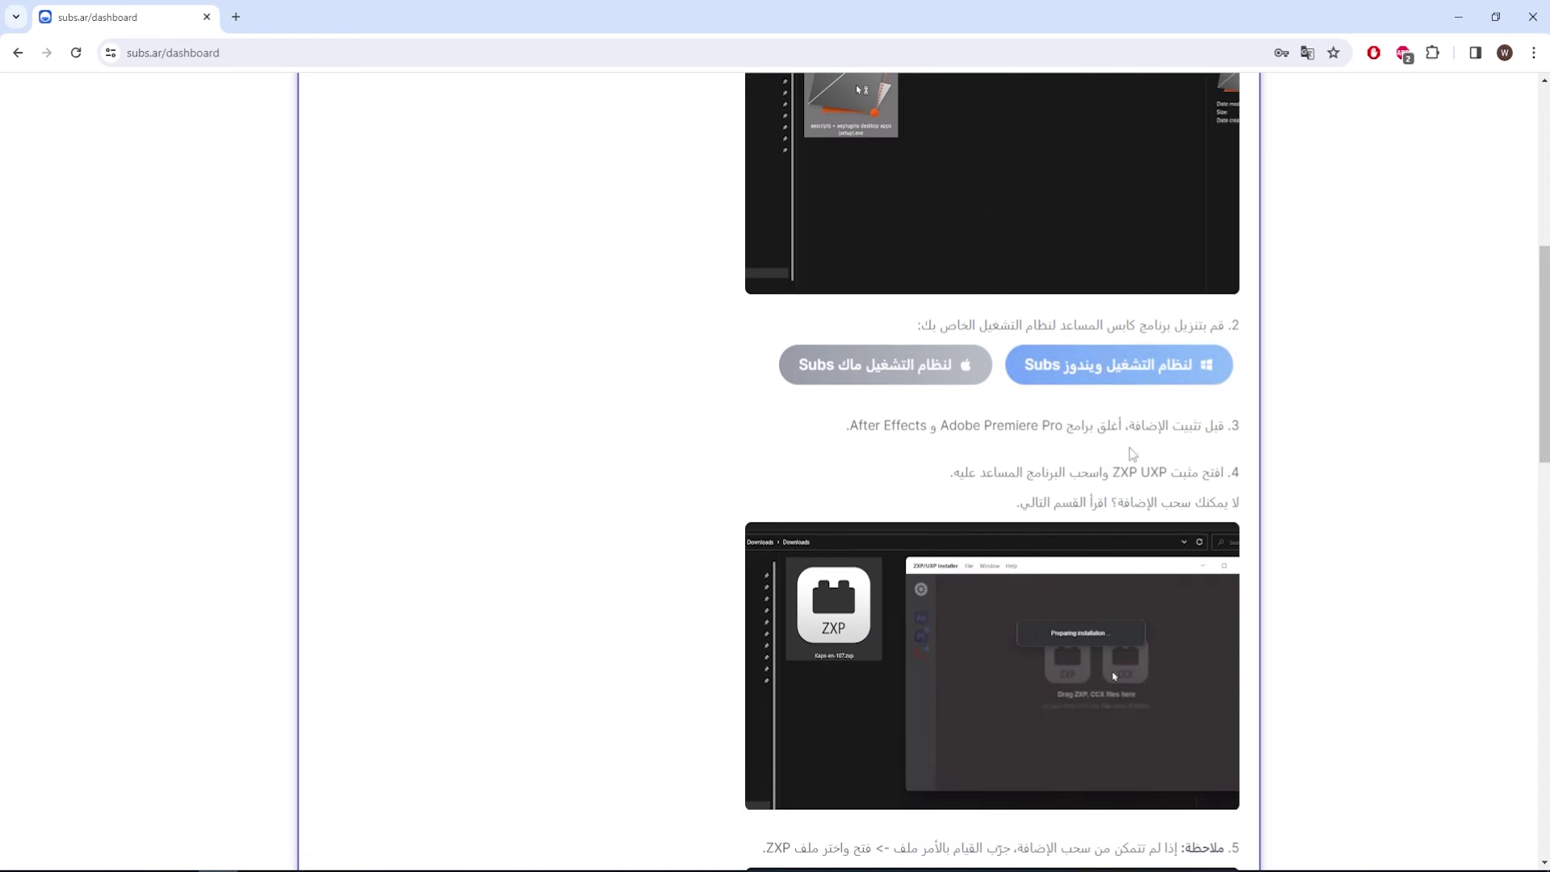
left_click_drag(1207, 325, 1138, 326)
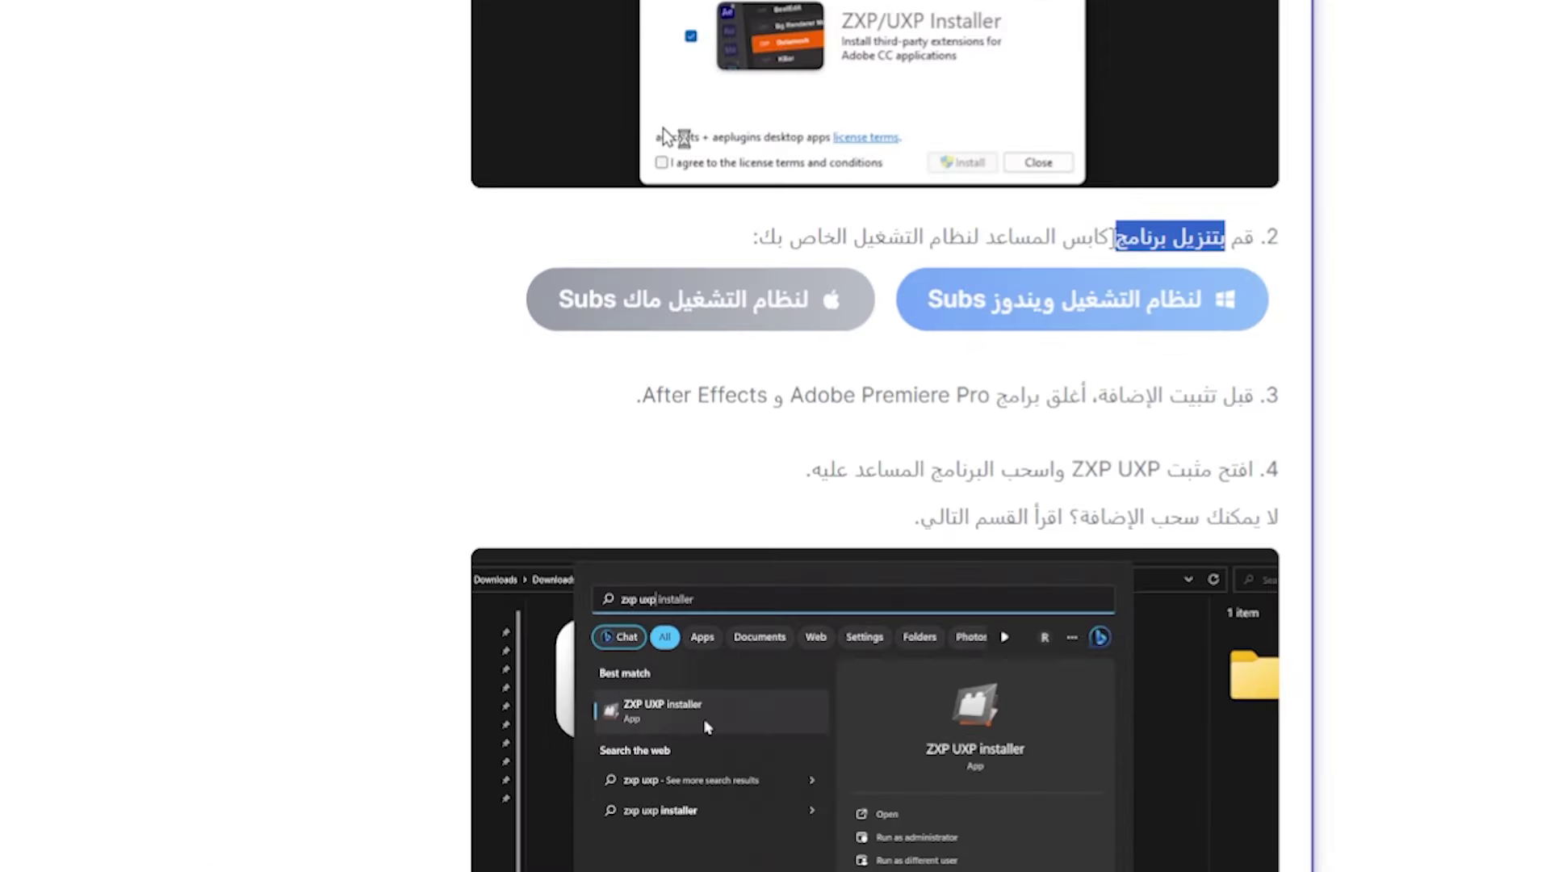
left_click_drag(1115, 237, 1054, 236)
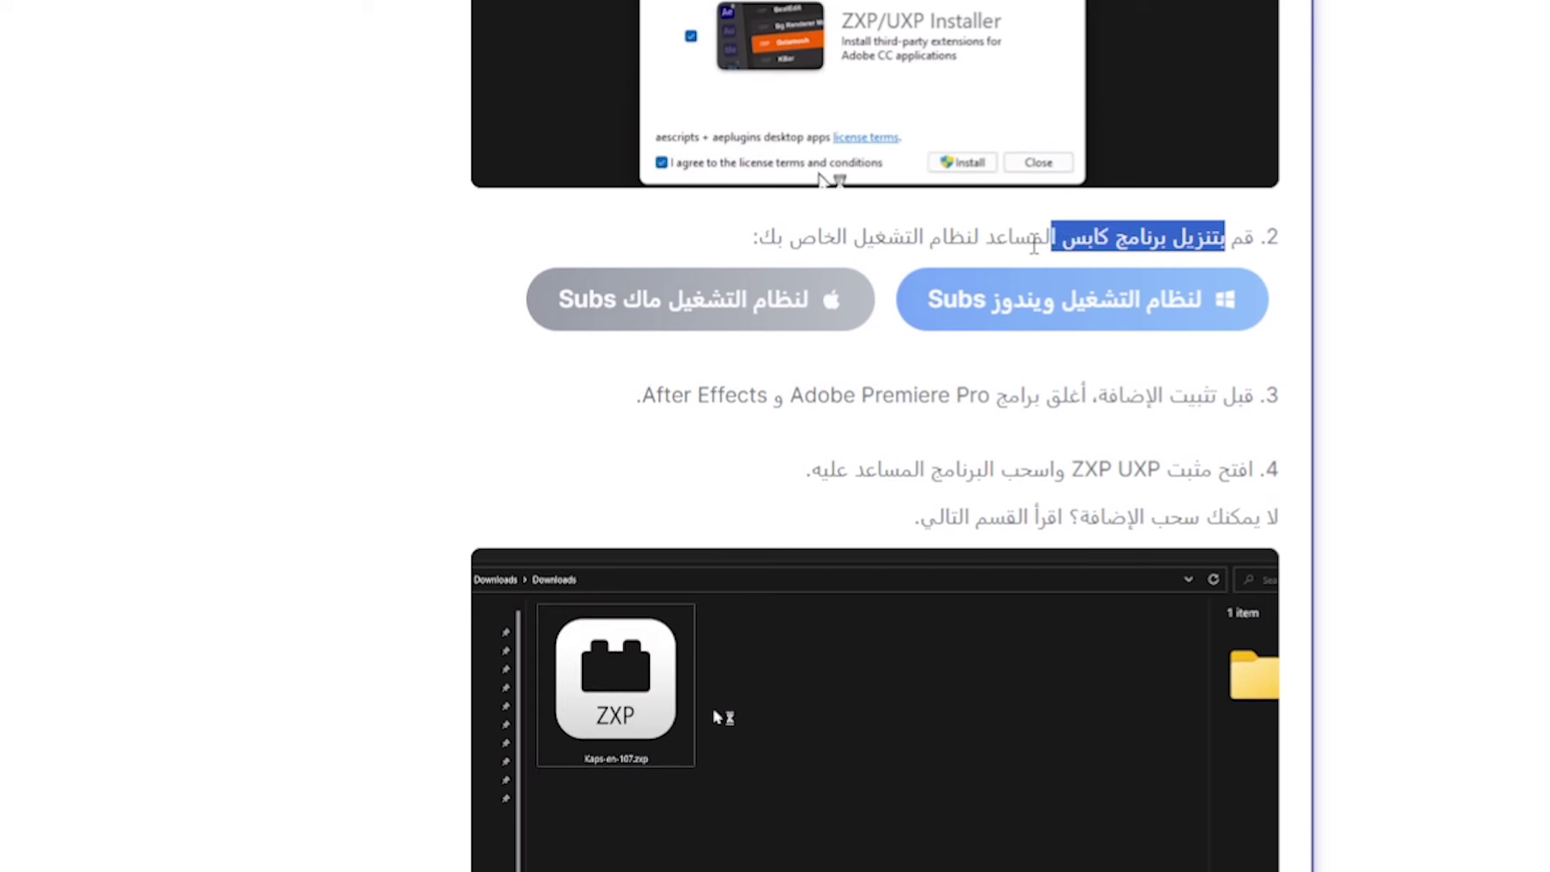
left_click(766, 237)
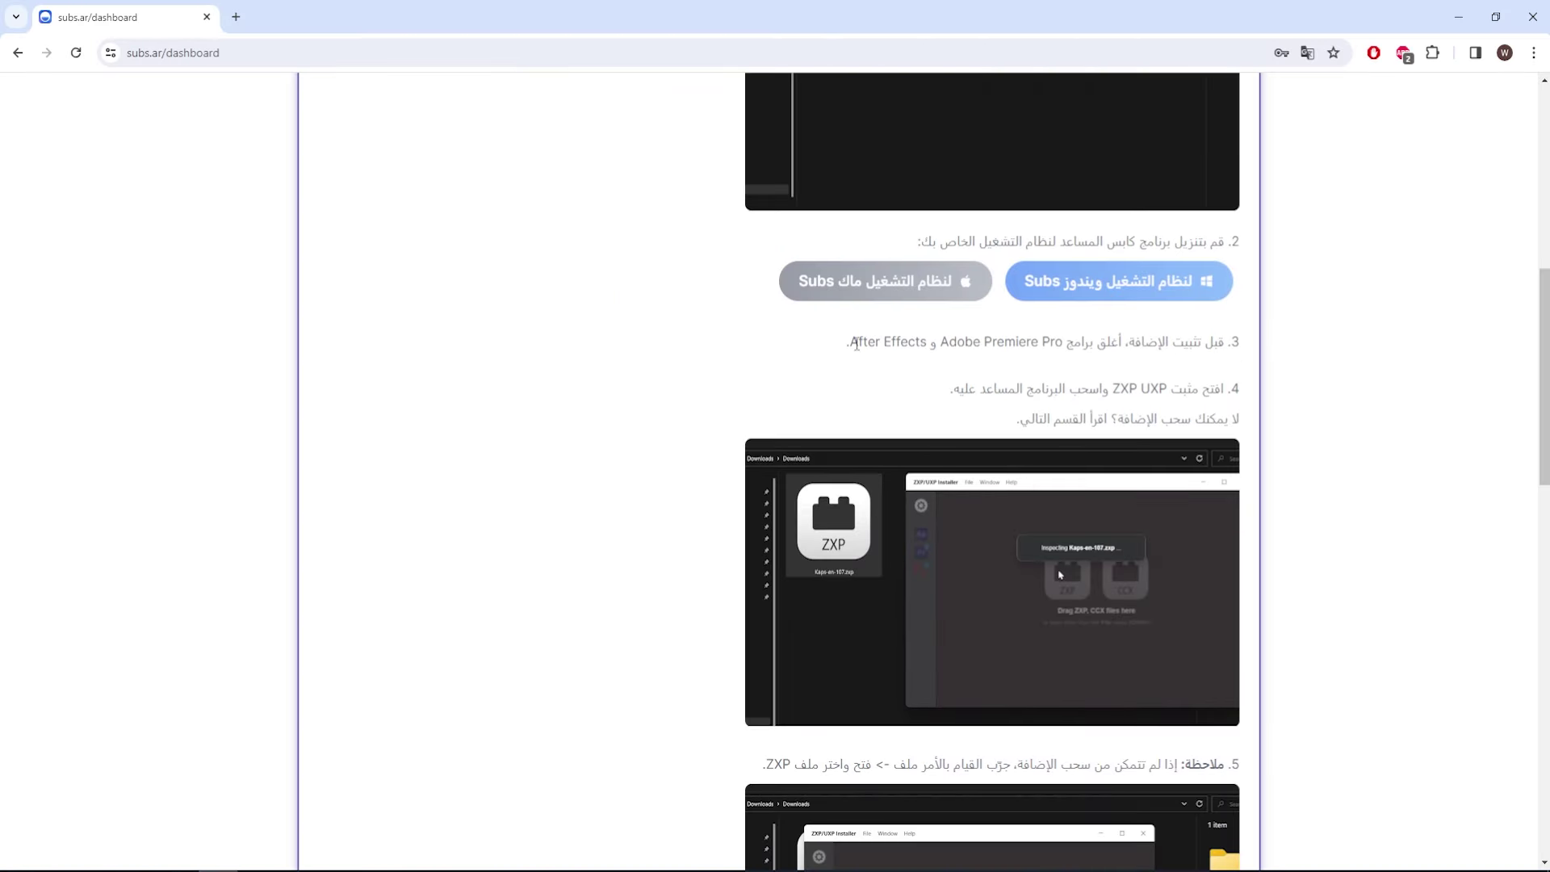
Open the Subs-ar-114 package in the ZXP/UXP Installer and install the Subs extension.
left_click(517, 134)
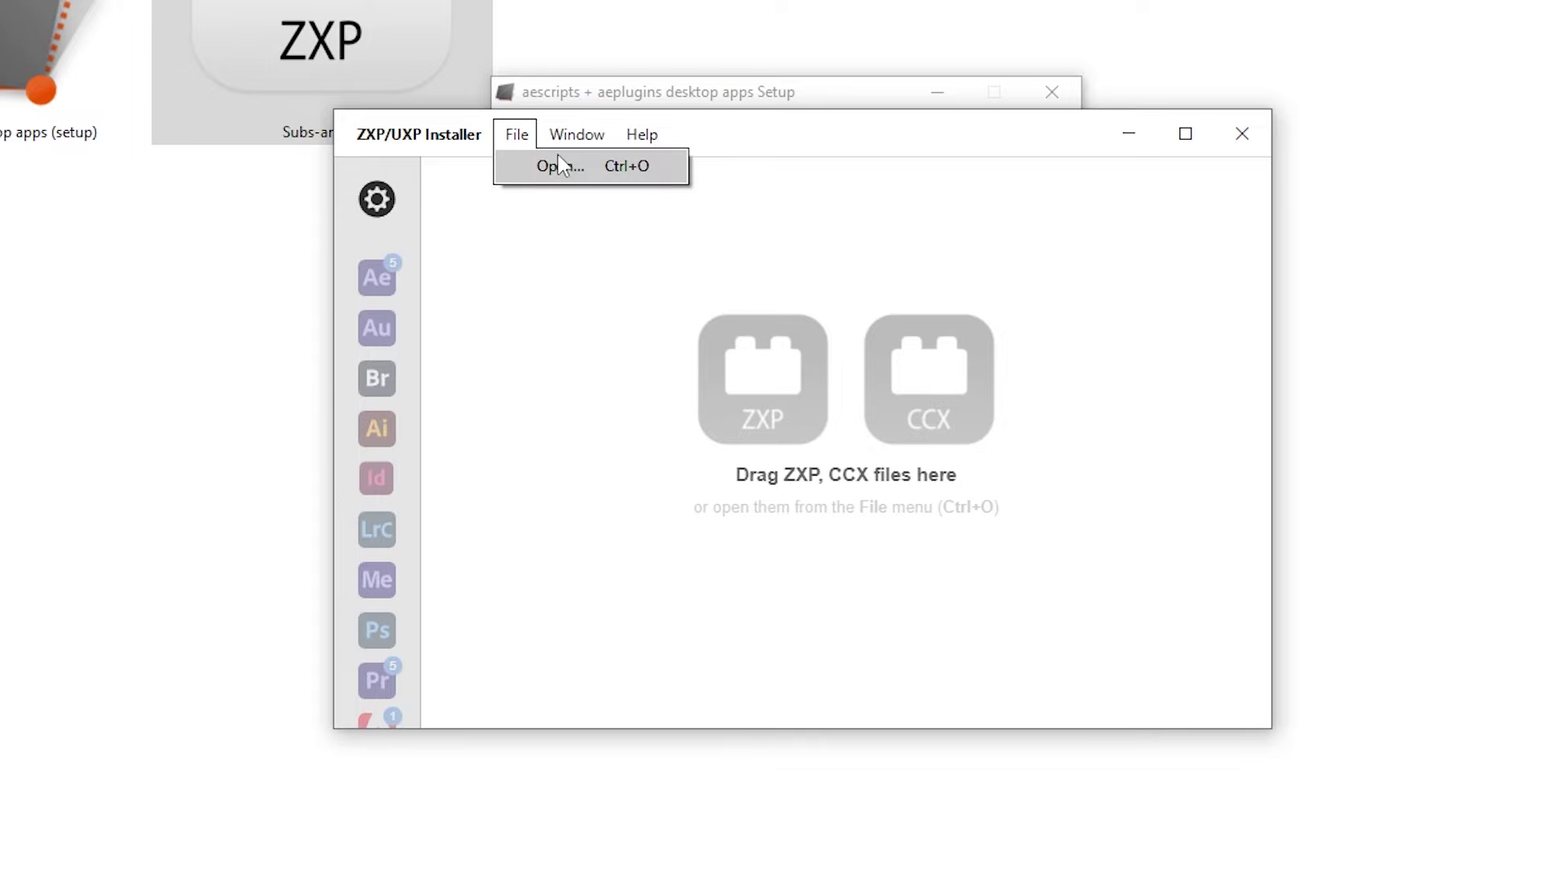
left_click(558, 165)
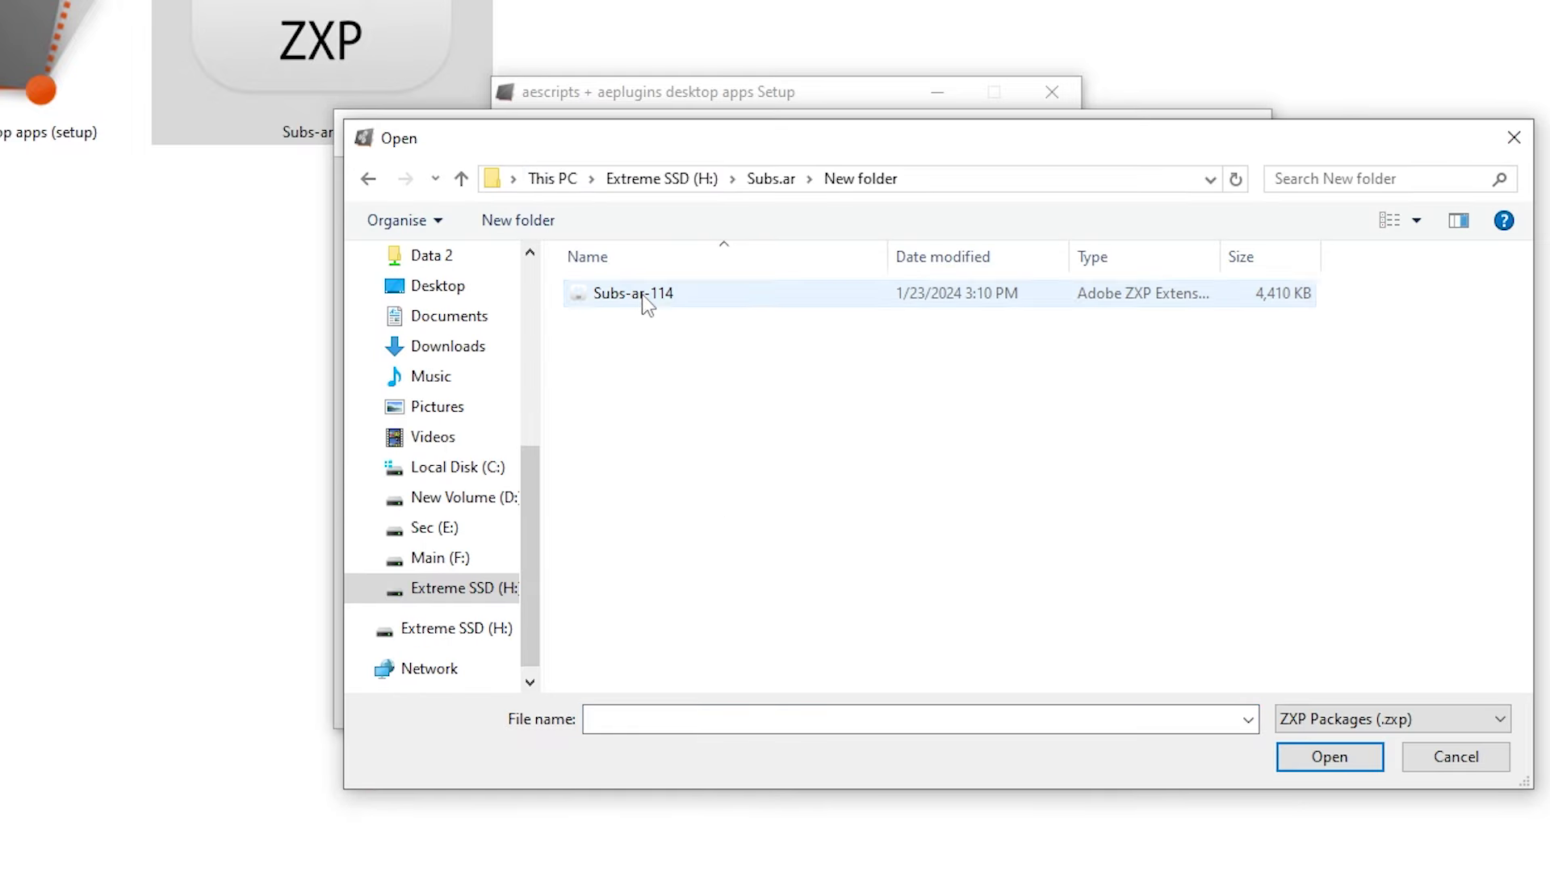
double_click(642, 300)
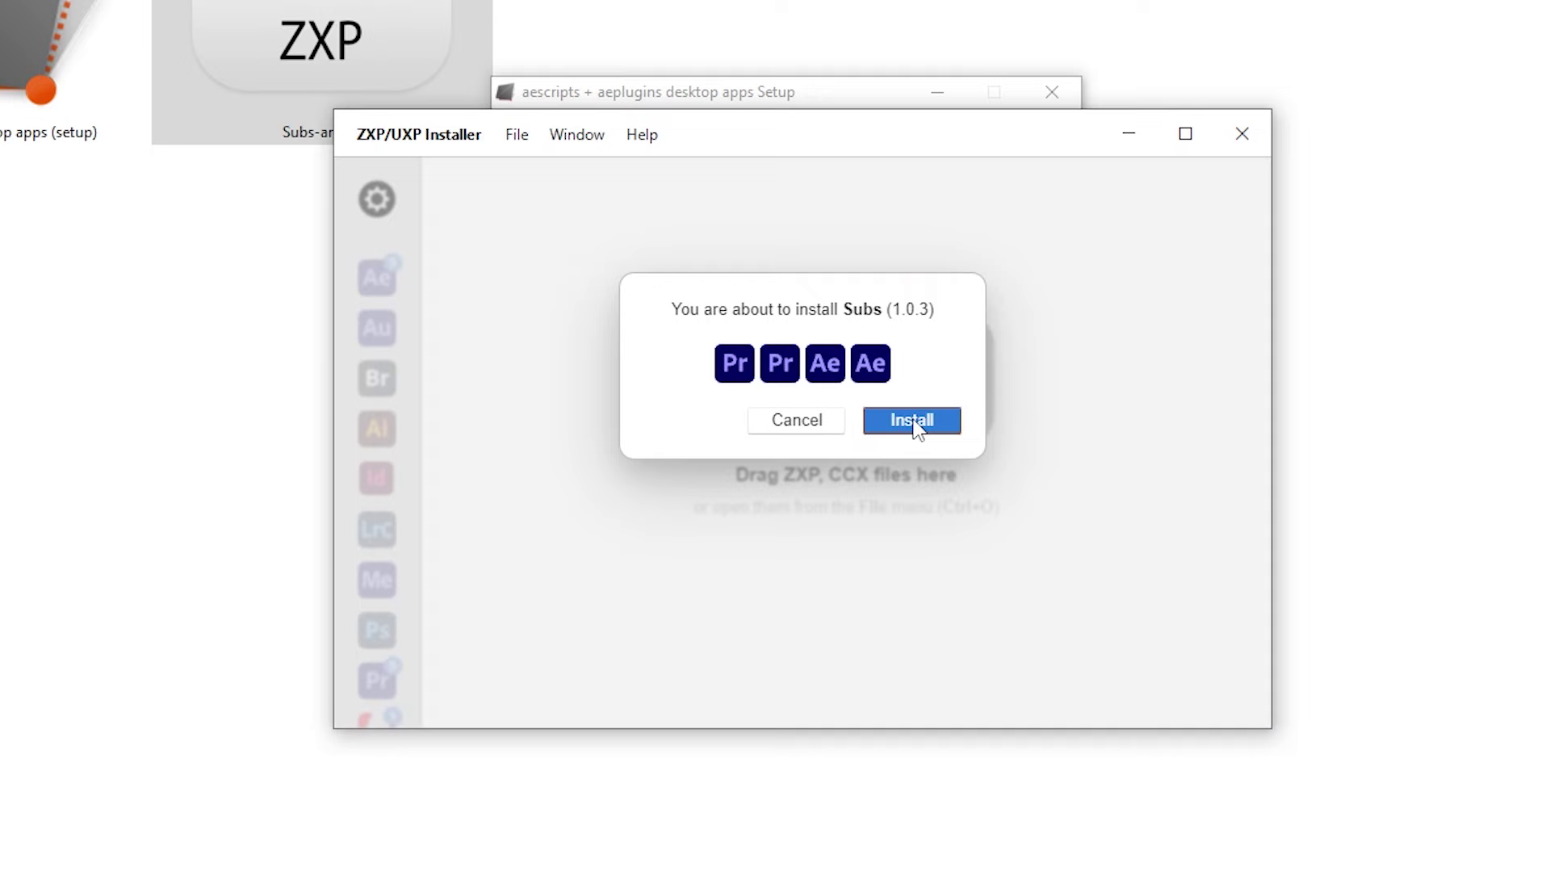
left_click(917, 425)
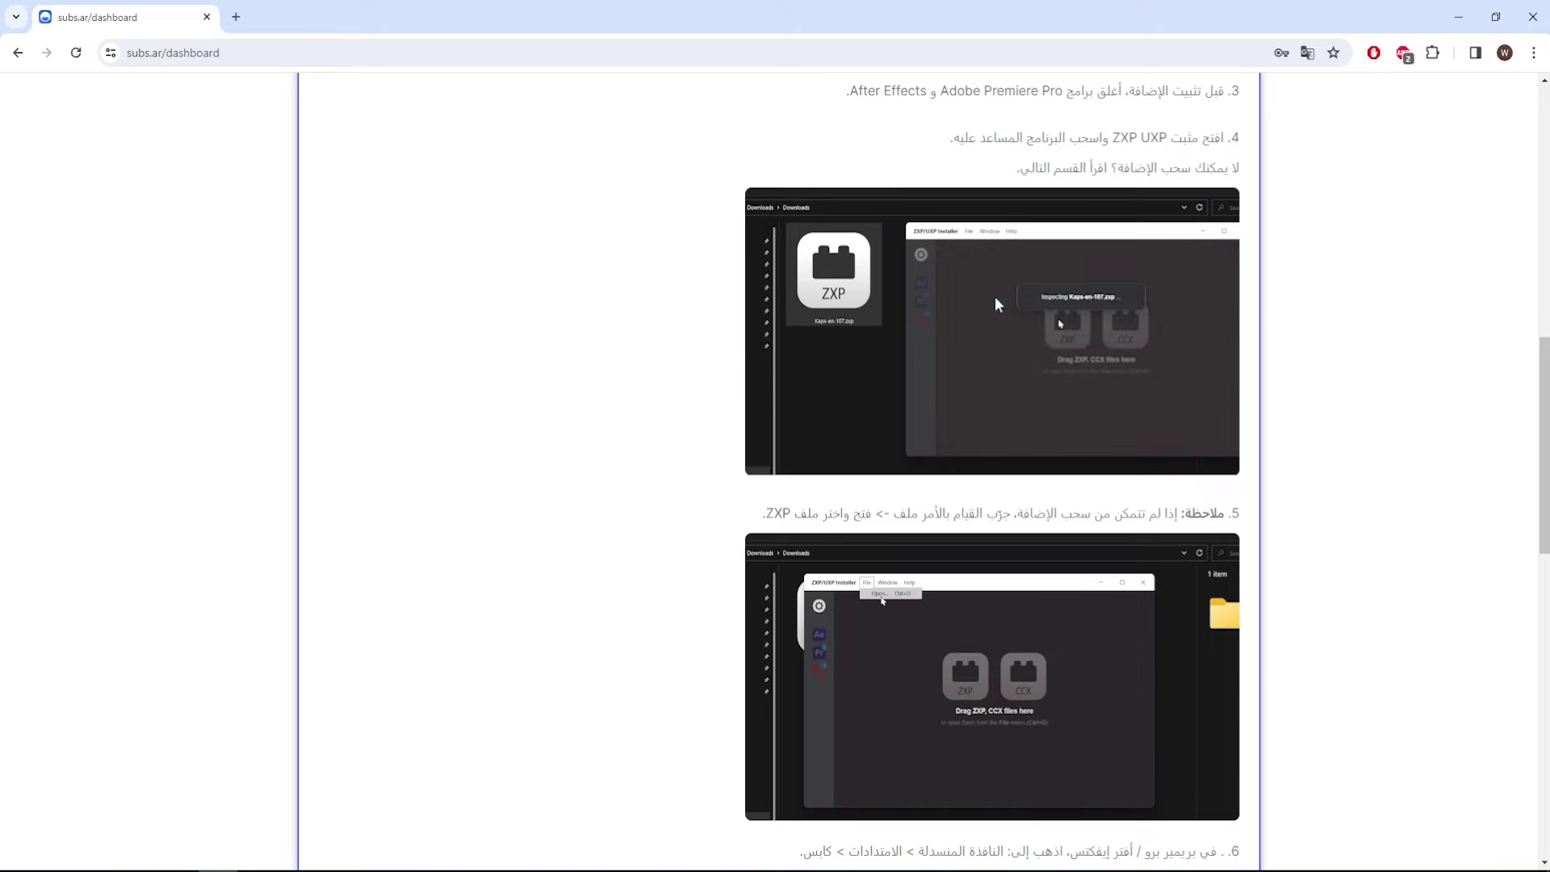
Check the remaining dashboard instructions, switch to Premiere Pro and open the Subs extension.
scroll(937, 339, "down", 2)
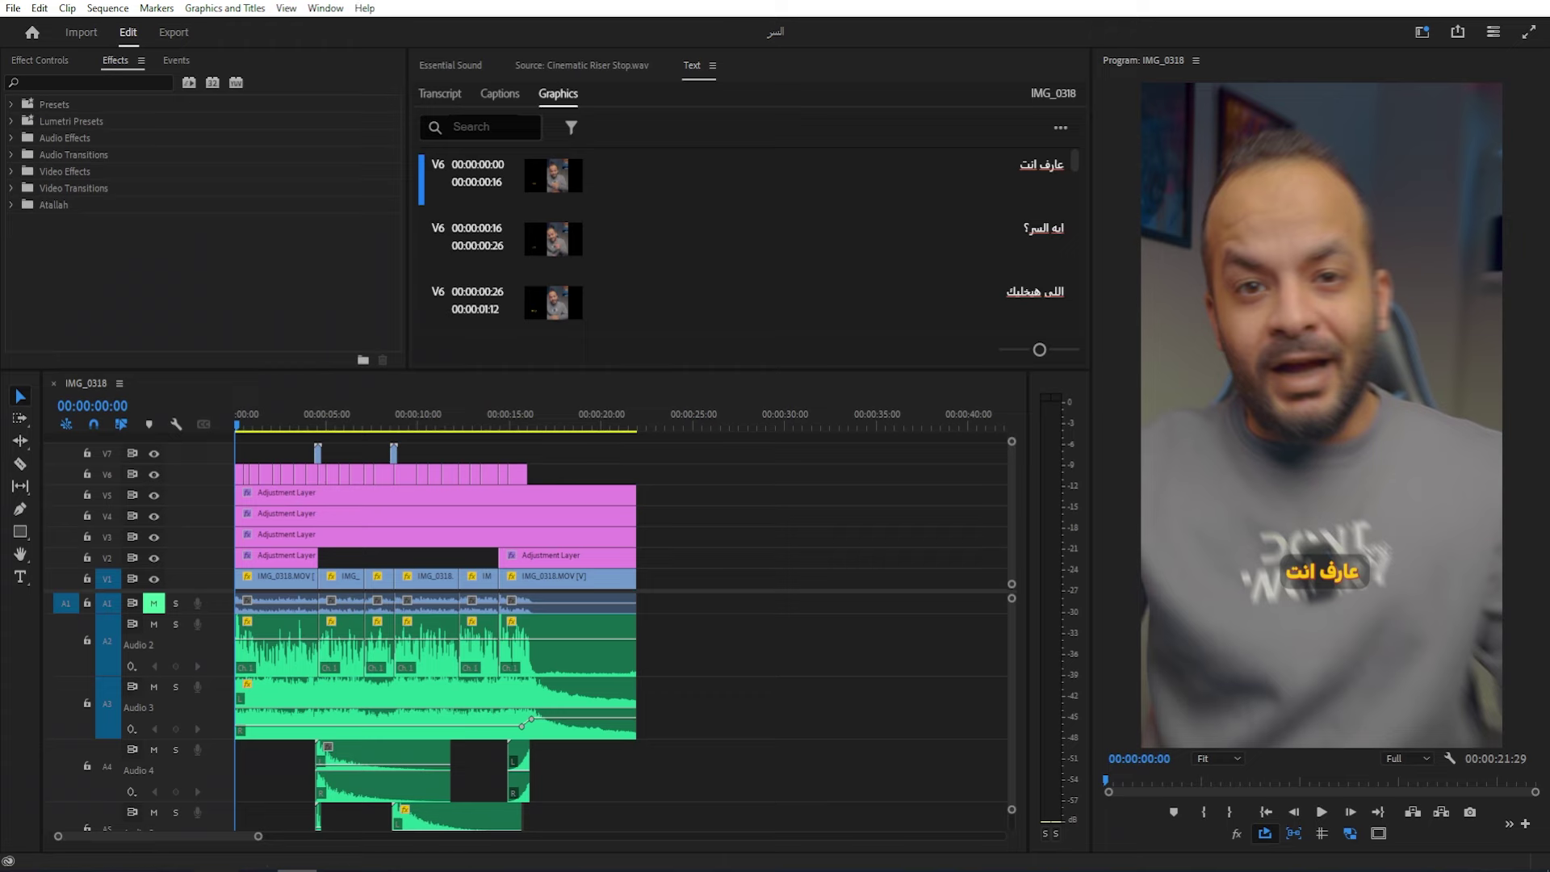
left_click(326, 10)
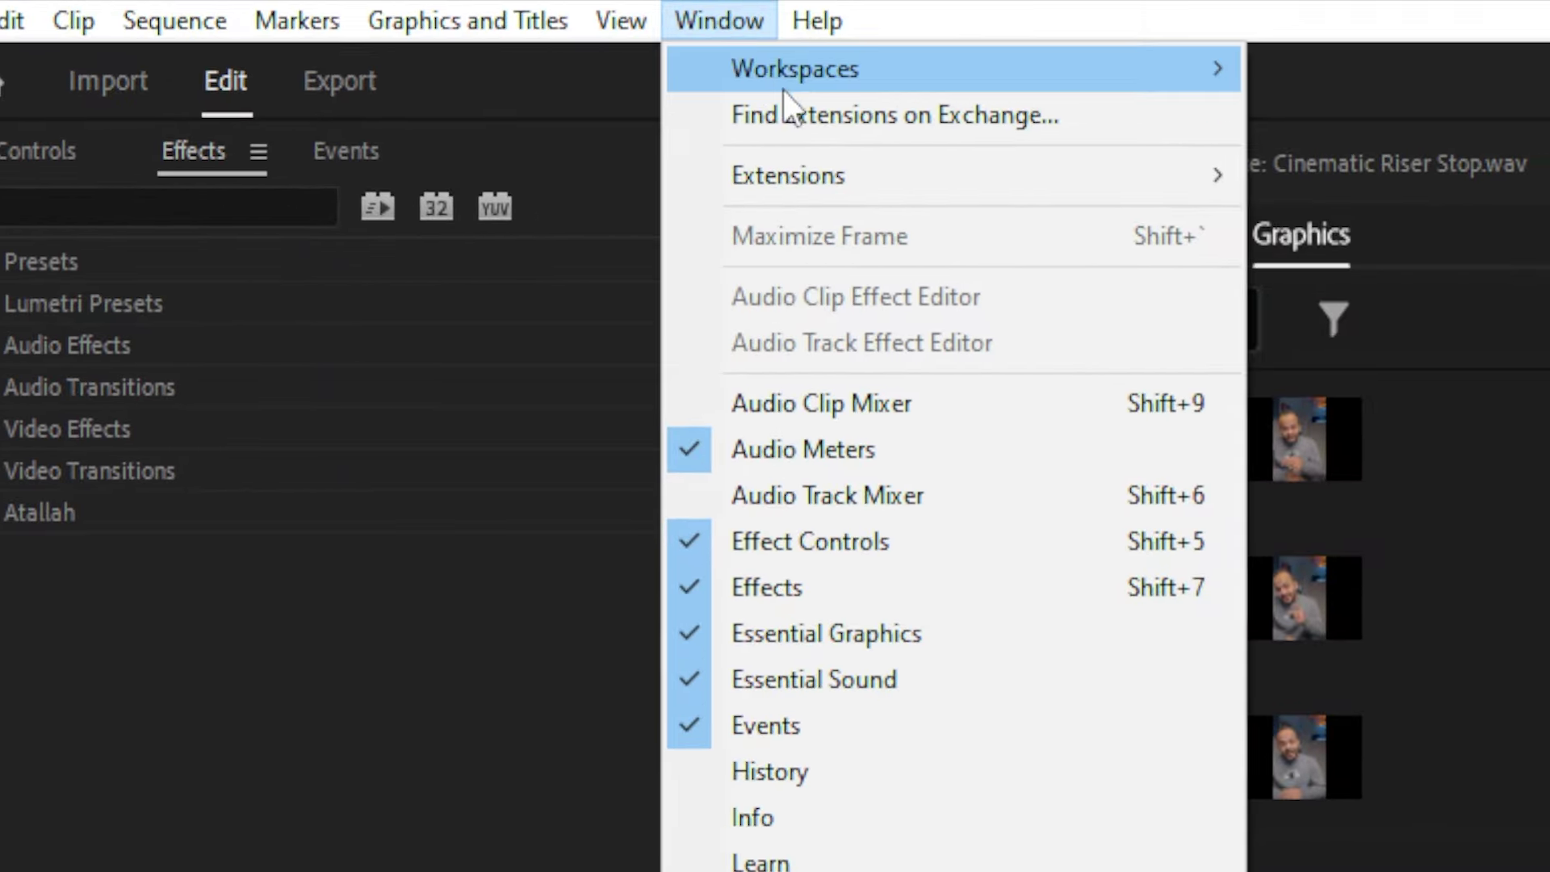
mouse_move(929, 176)
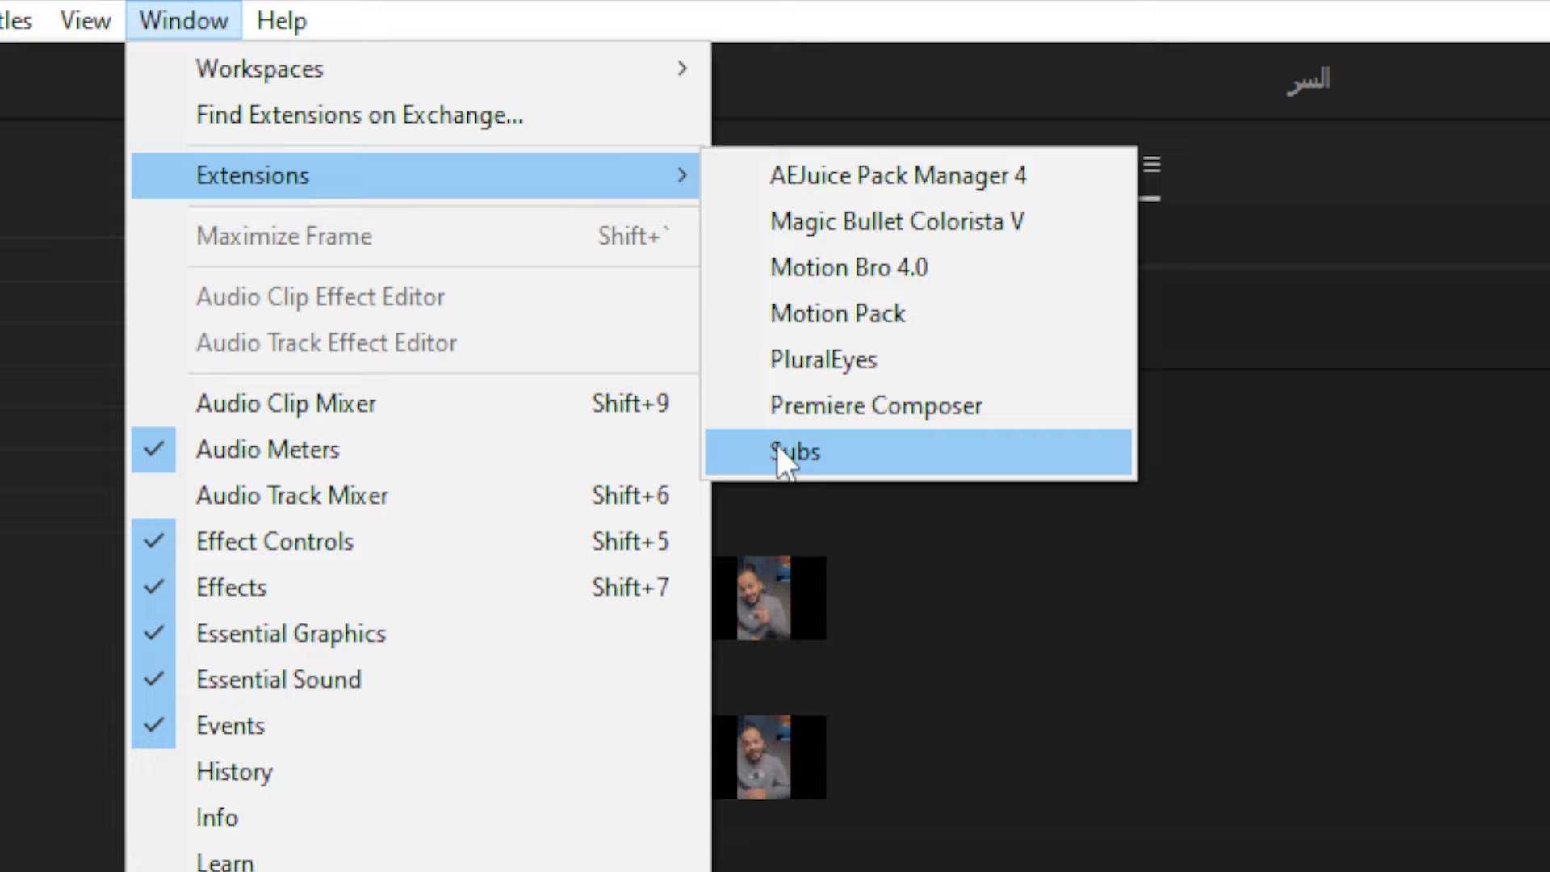
left_click(777, 448)
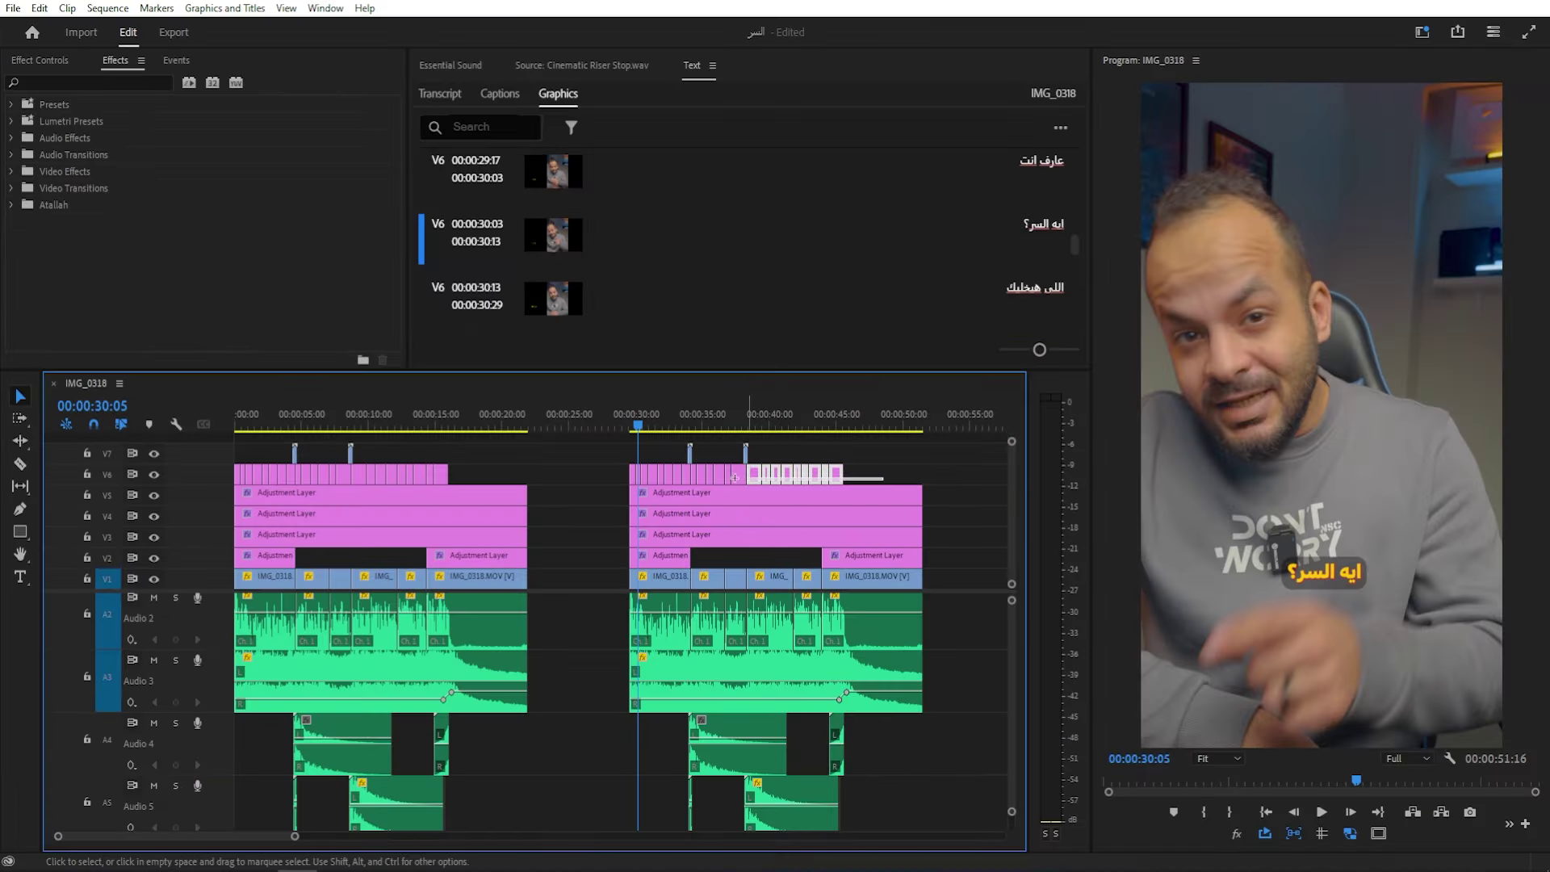
Remove the V6 captions from the copied section and mark its in and out points at 00:00:29:17 and 00:00:51:16.
key("ctrl+z")
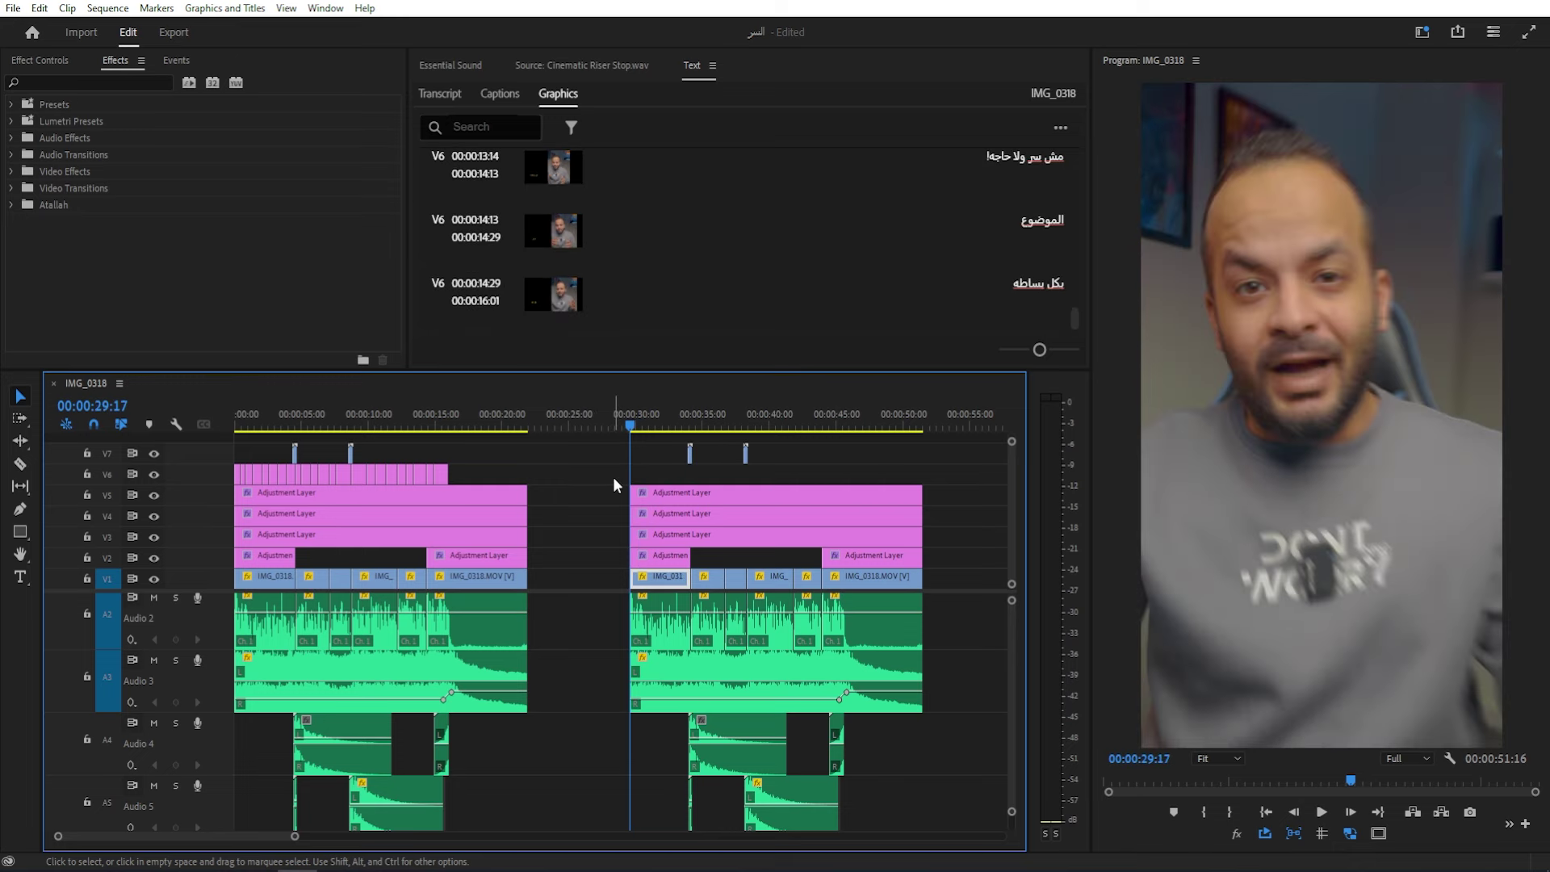
key("i")
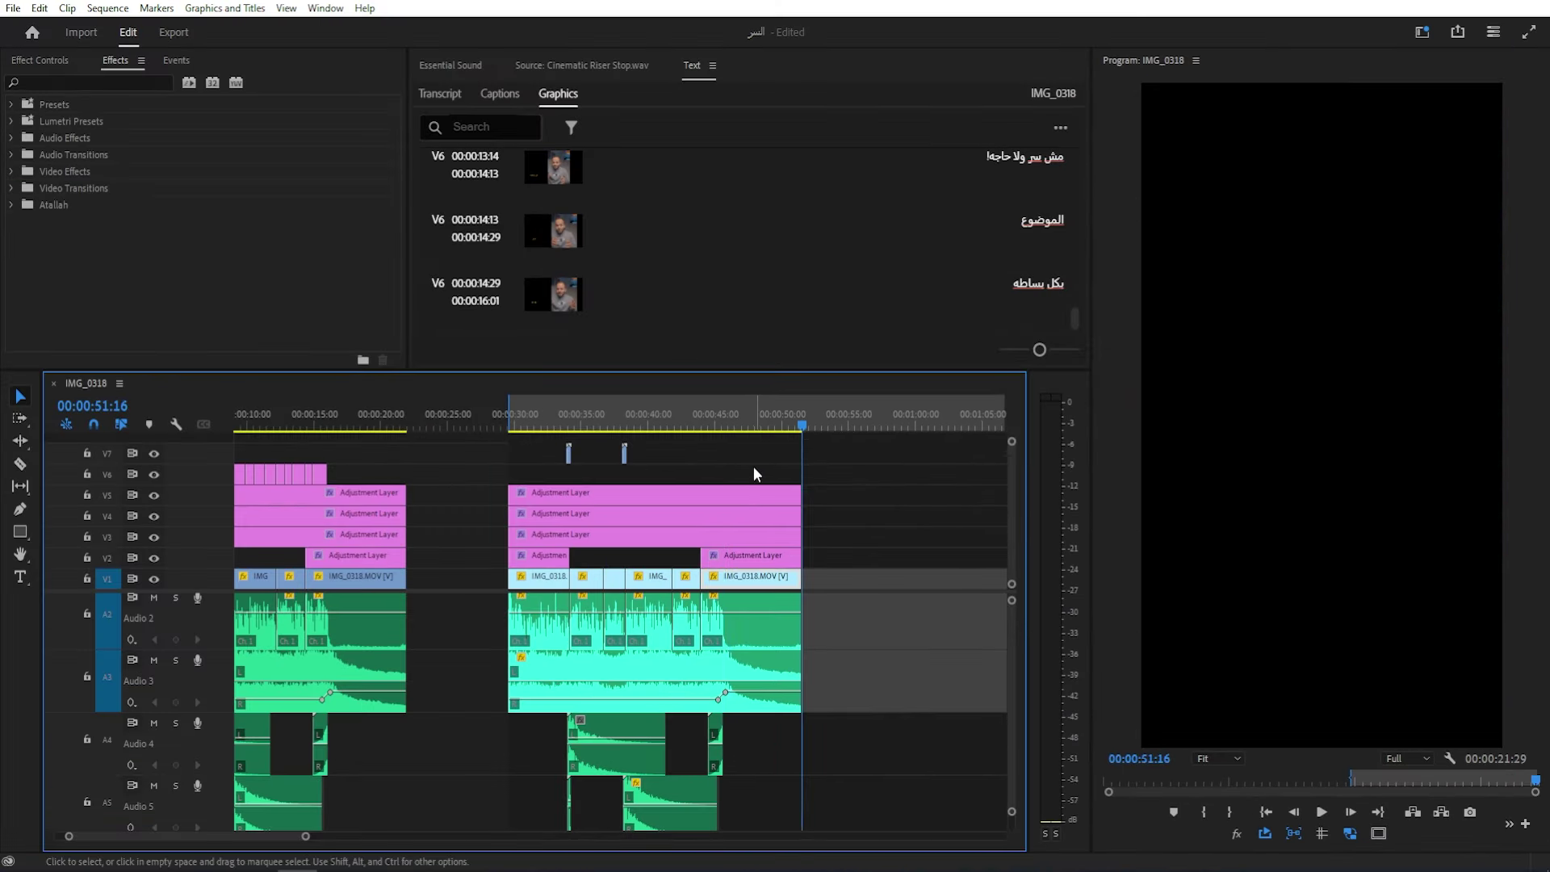
left_click(1231, 808)
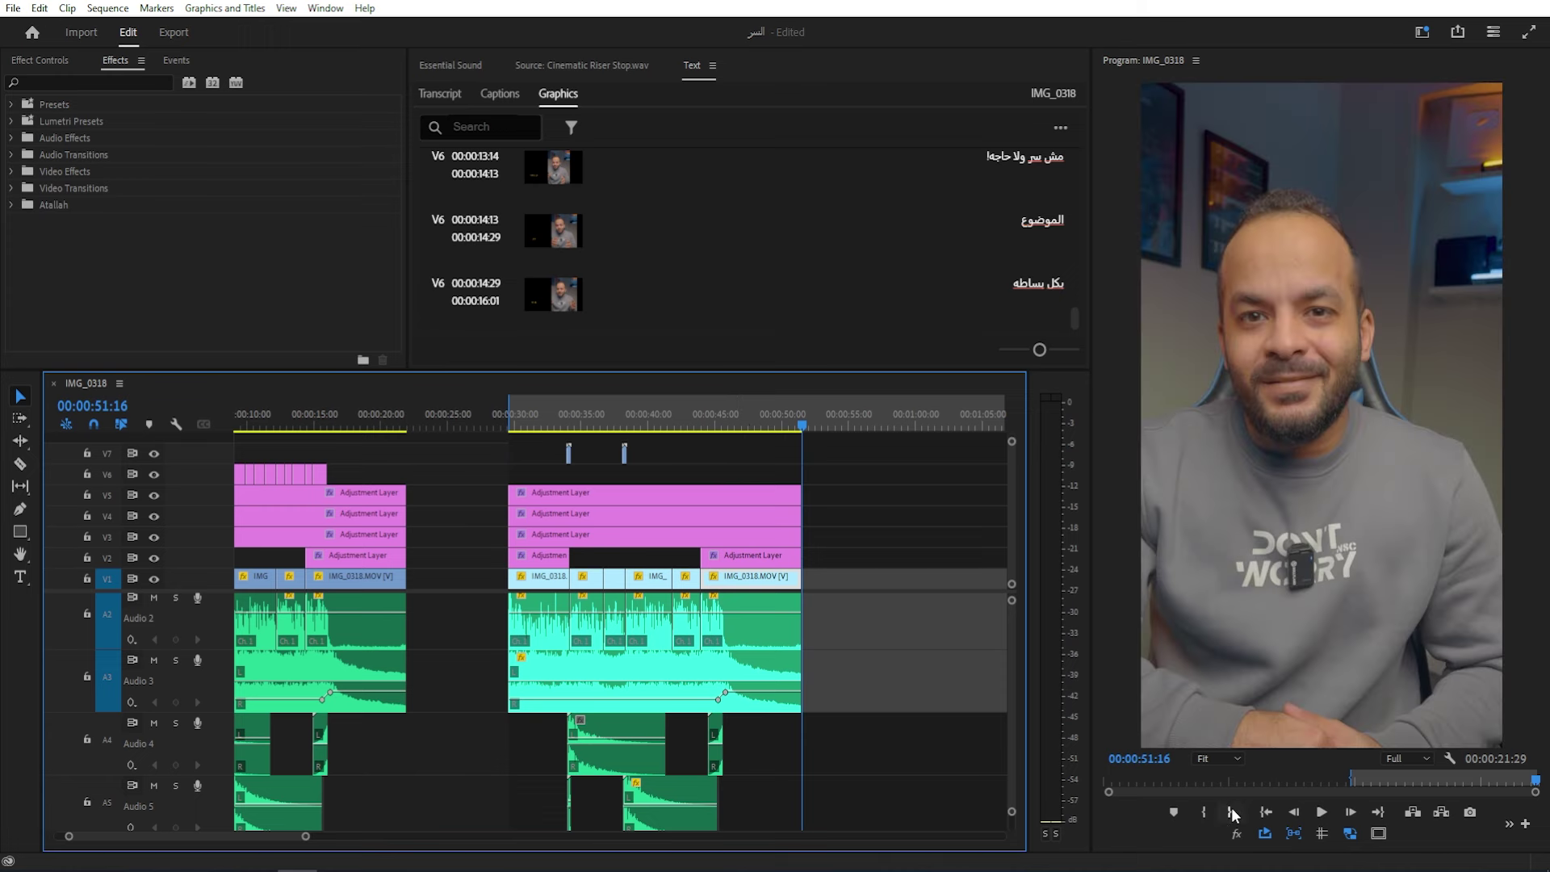
left_click(705, 415)
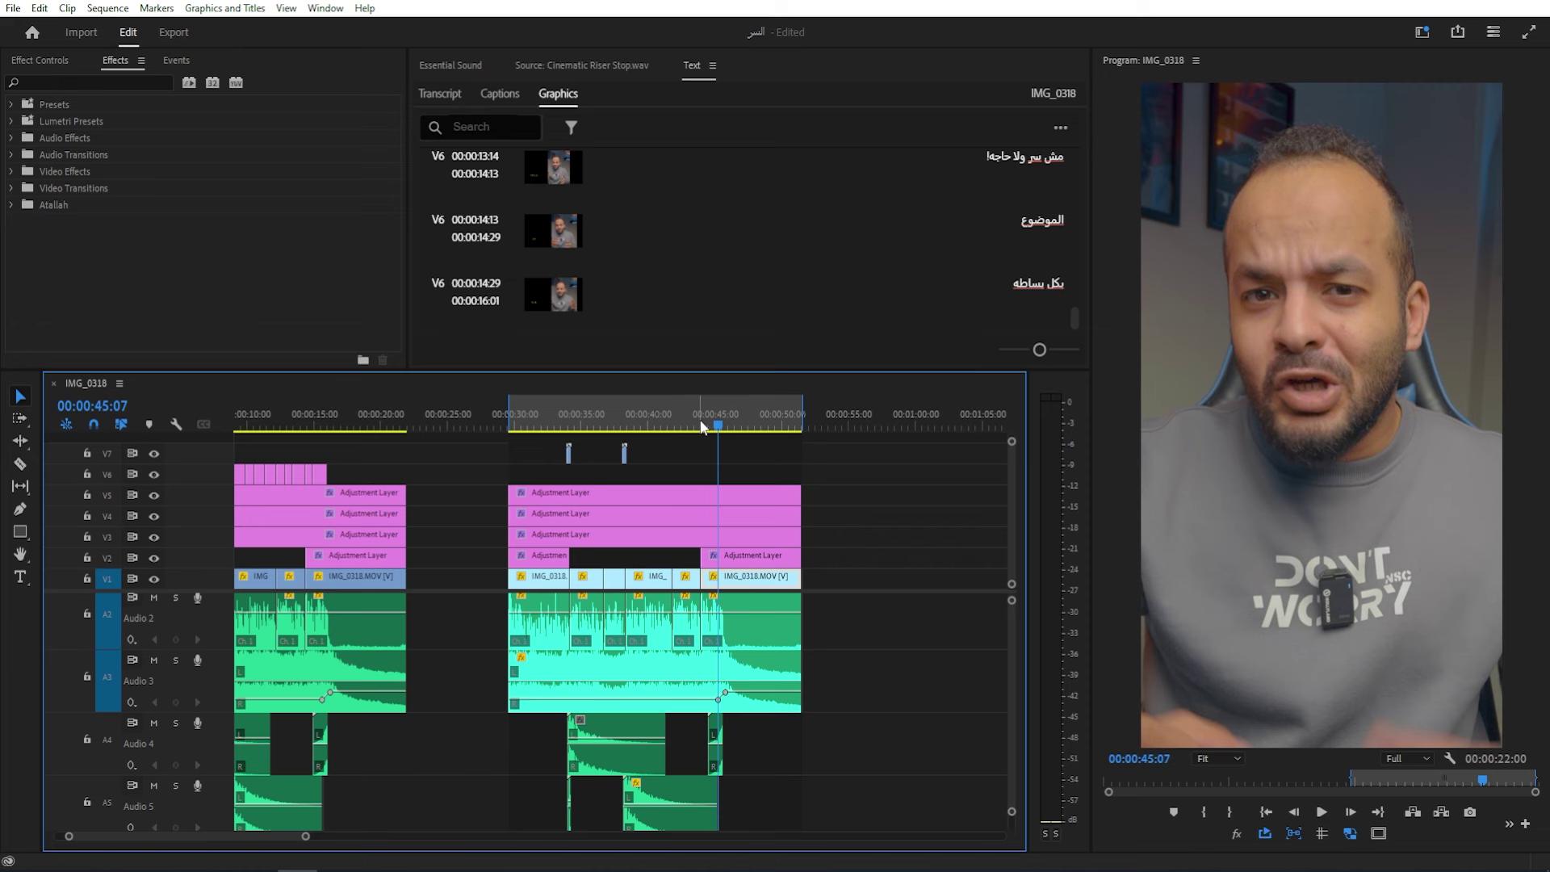
left_click_drag(702, 428, 695, 425)
Open the Subs extension panel over the IMG_0318 sequence.
left_click(326, 9)
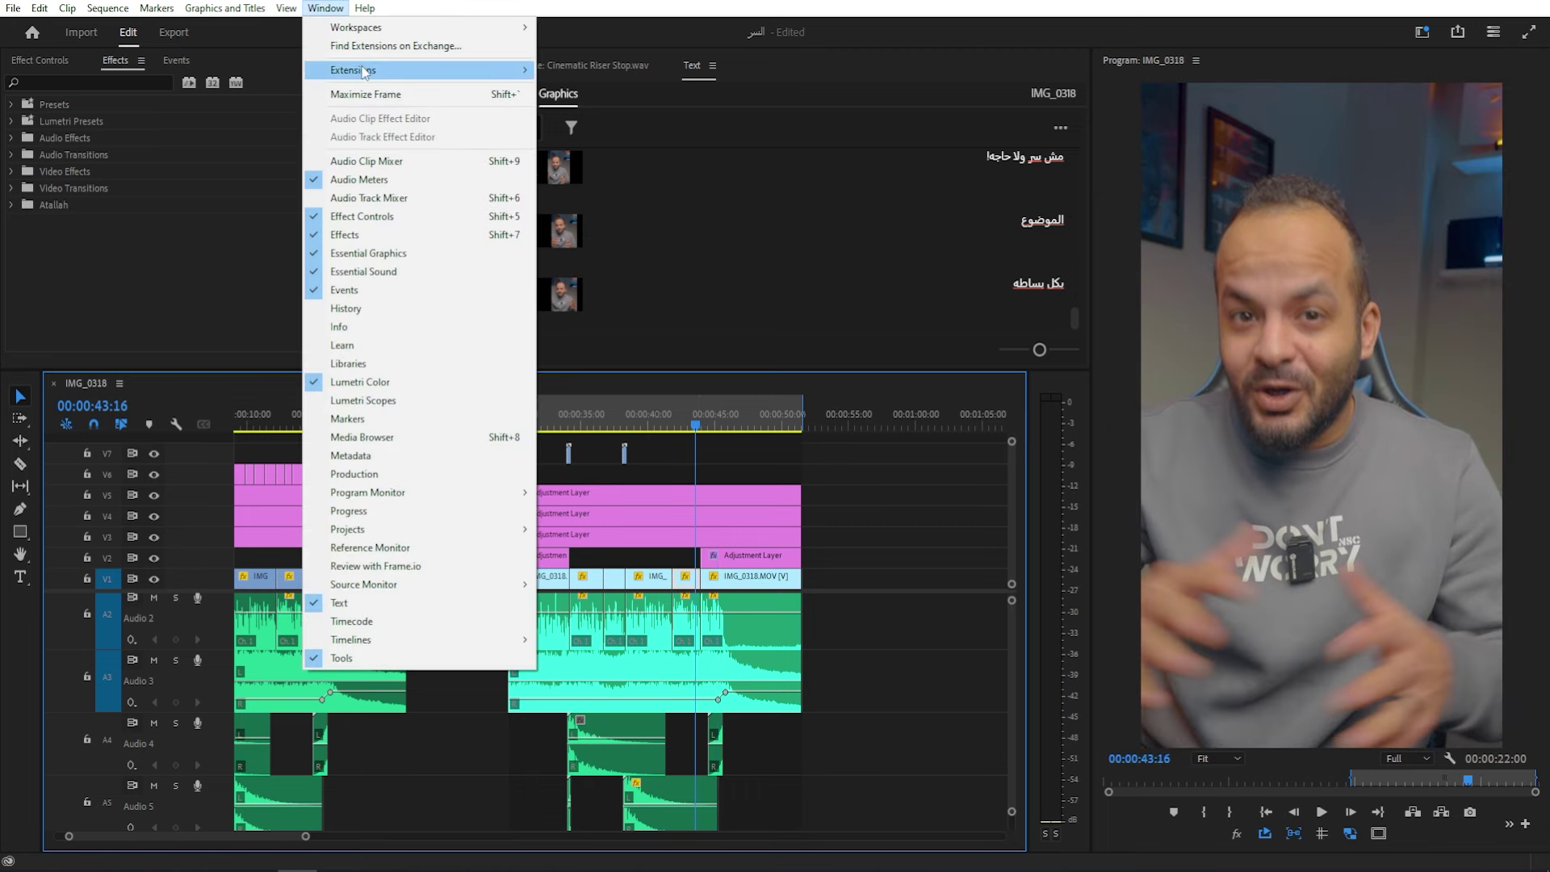
mouse_move(395, 76)
left_click(675, 182)
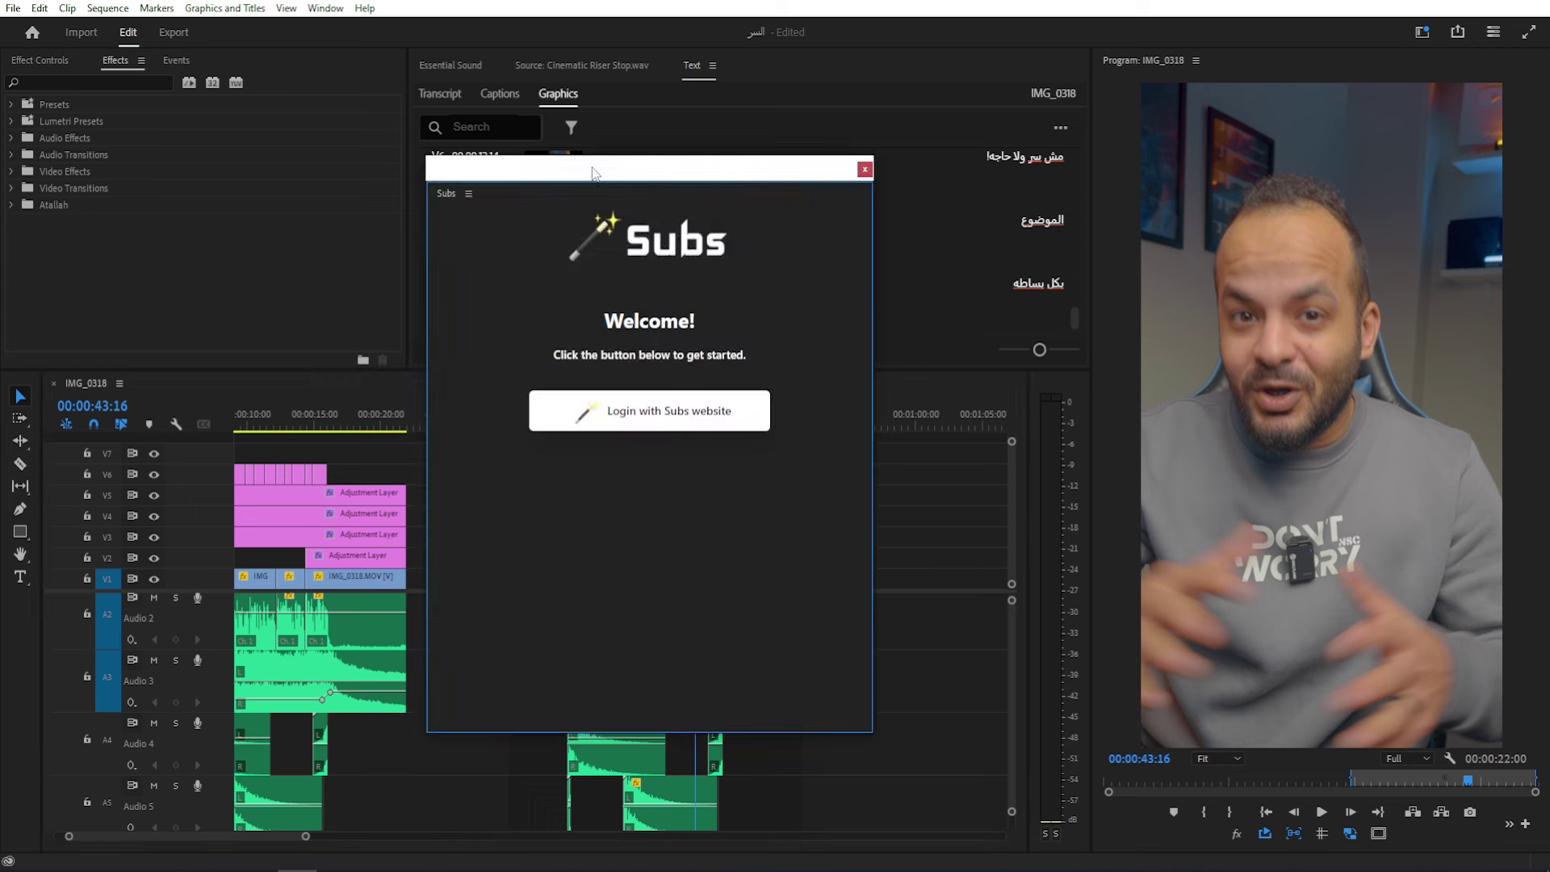
Activate the extension by logging in through the Subs website, and return to Premiere Pro.
left_click(682, 419)
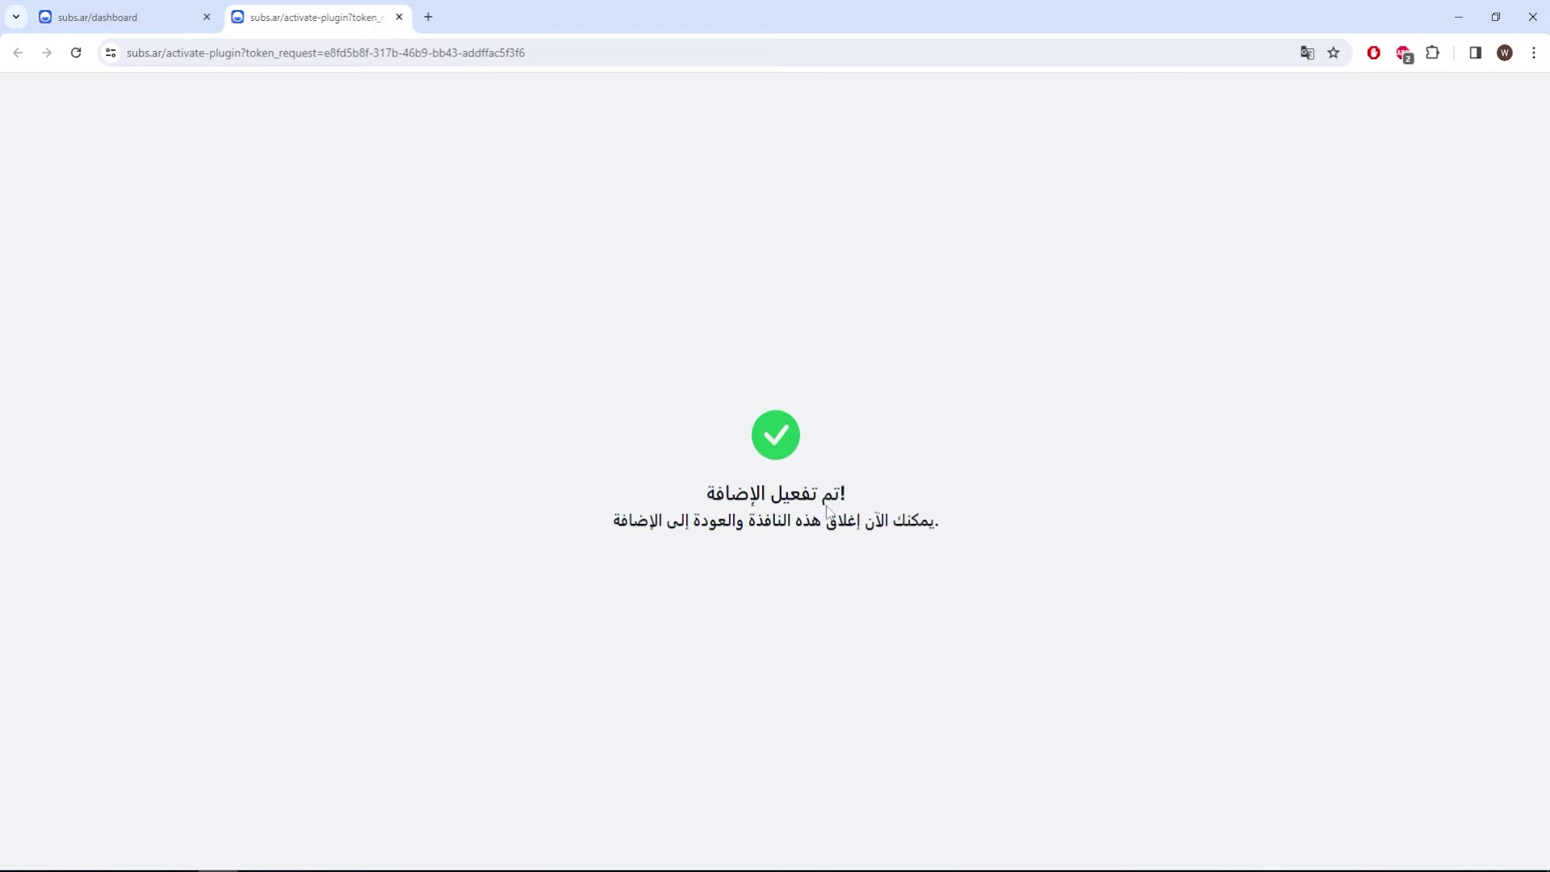
left_click_drag(771, 492, 705, 491)
left_click(306, 797)
key("alt+Tab")
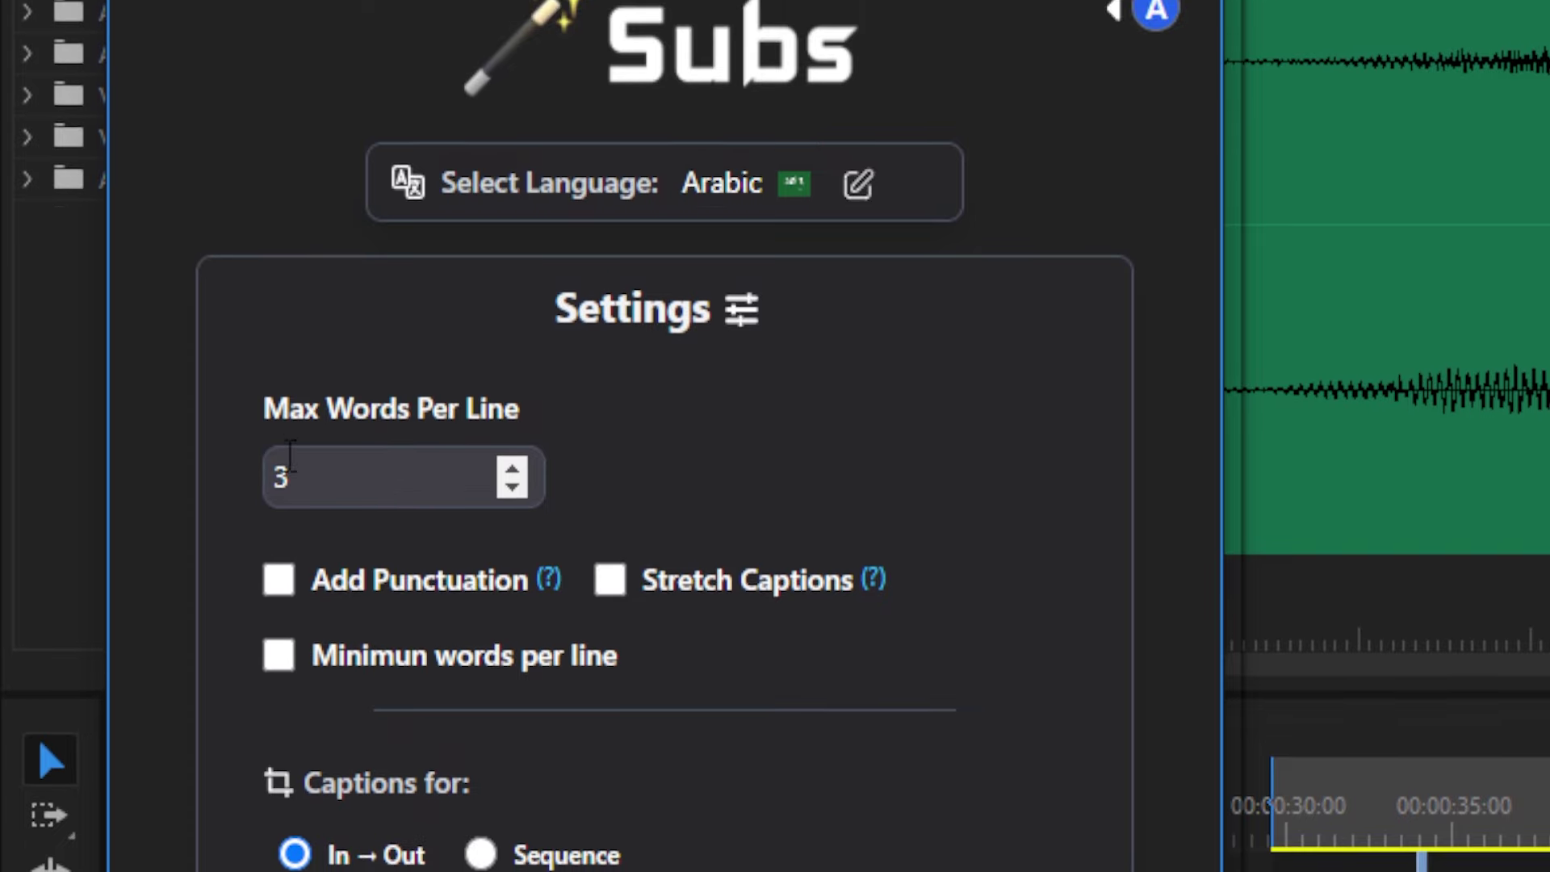
Try 2 and 1 as the maximum words per line, and restore the setting to 3.
left_click(291, 478)
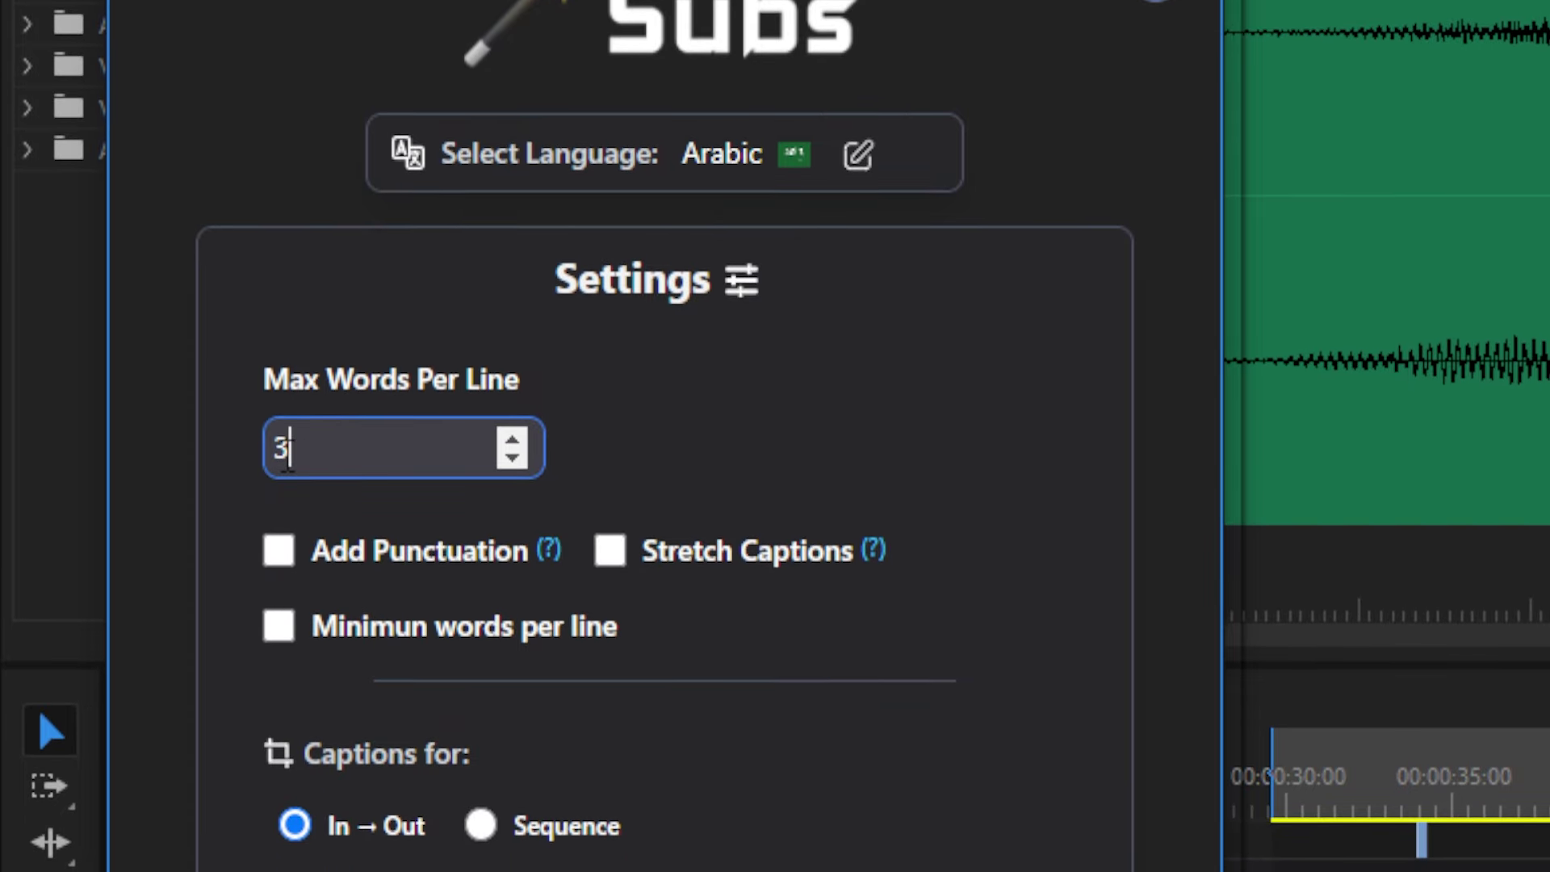
left_click(519, 460)
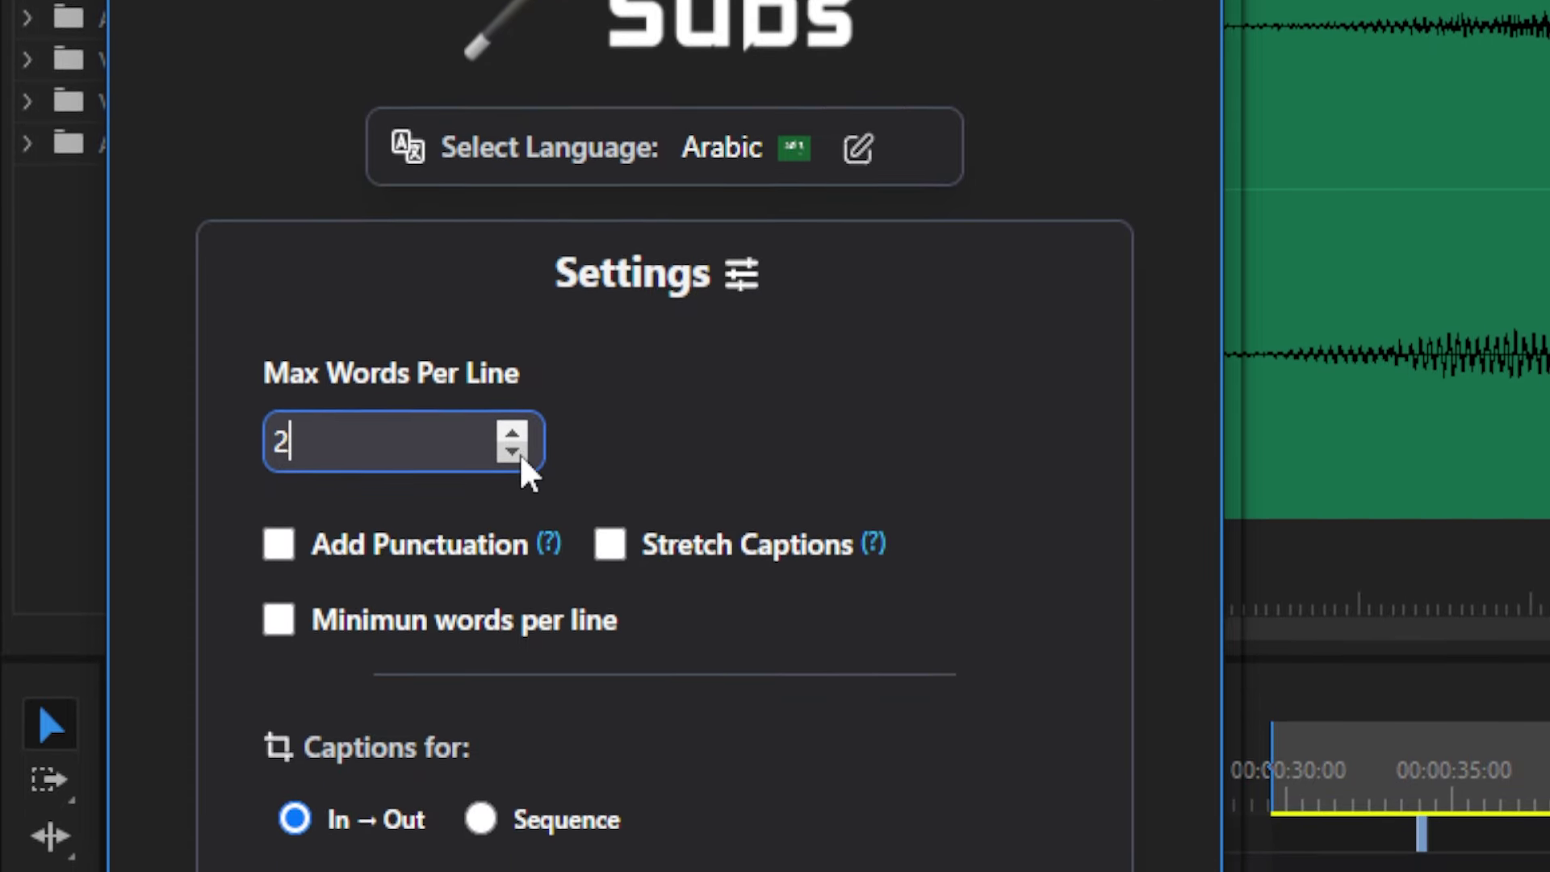
left_click(518, 453)
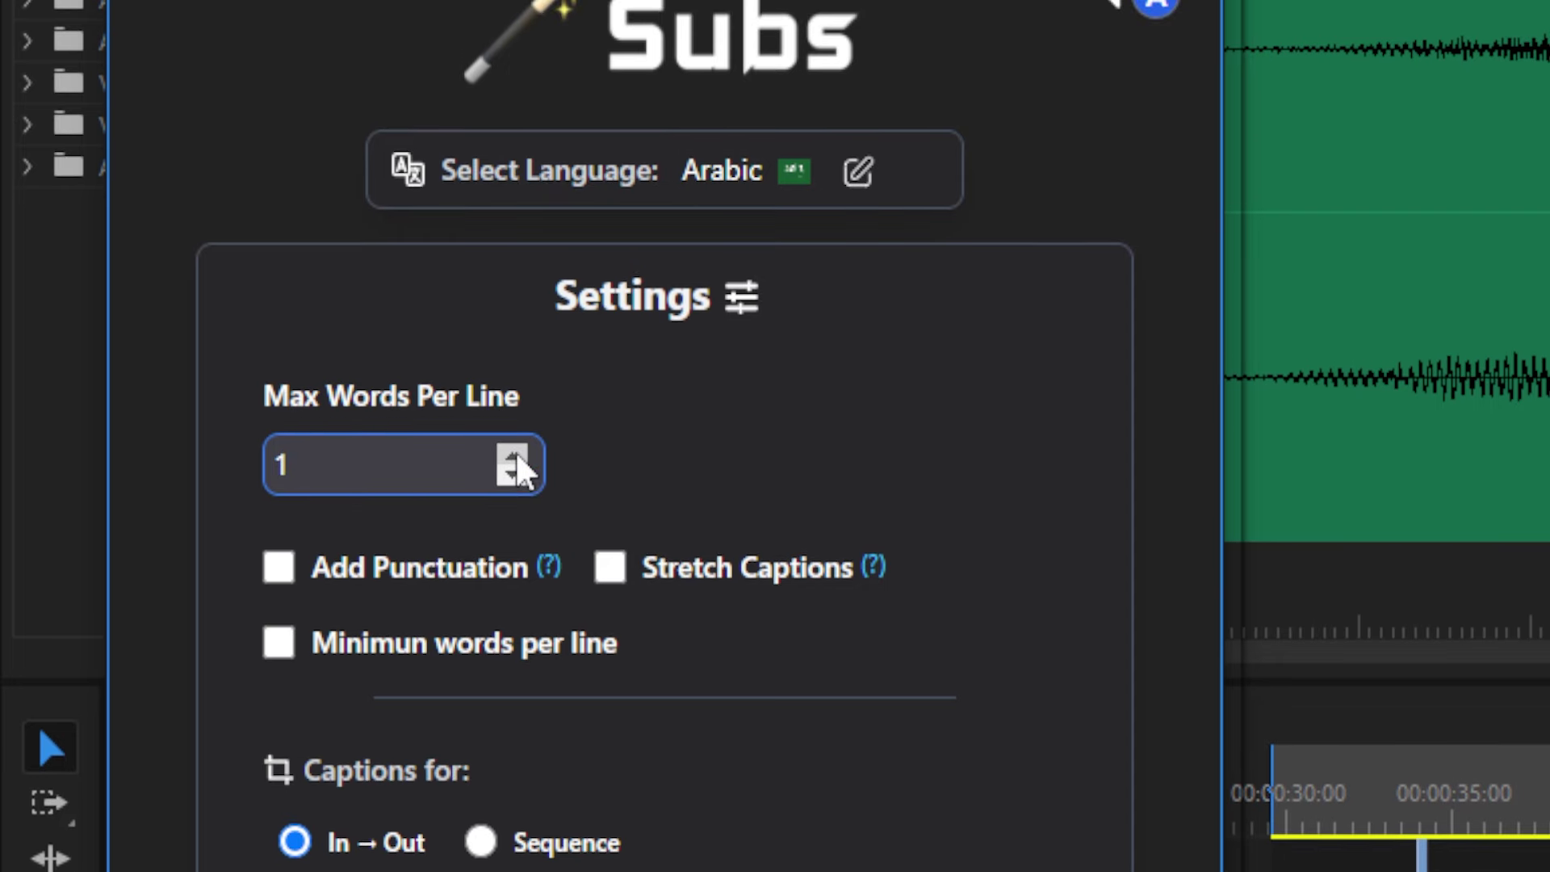
left_click(512, 454)
left_click(511, 457)
left_click(609, 456)
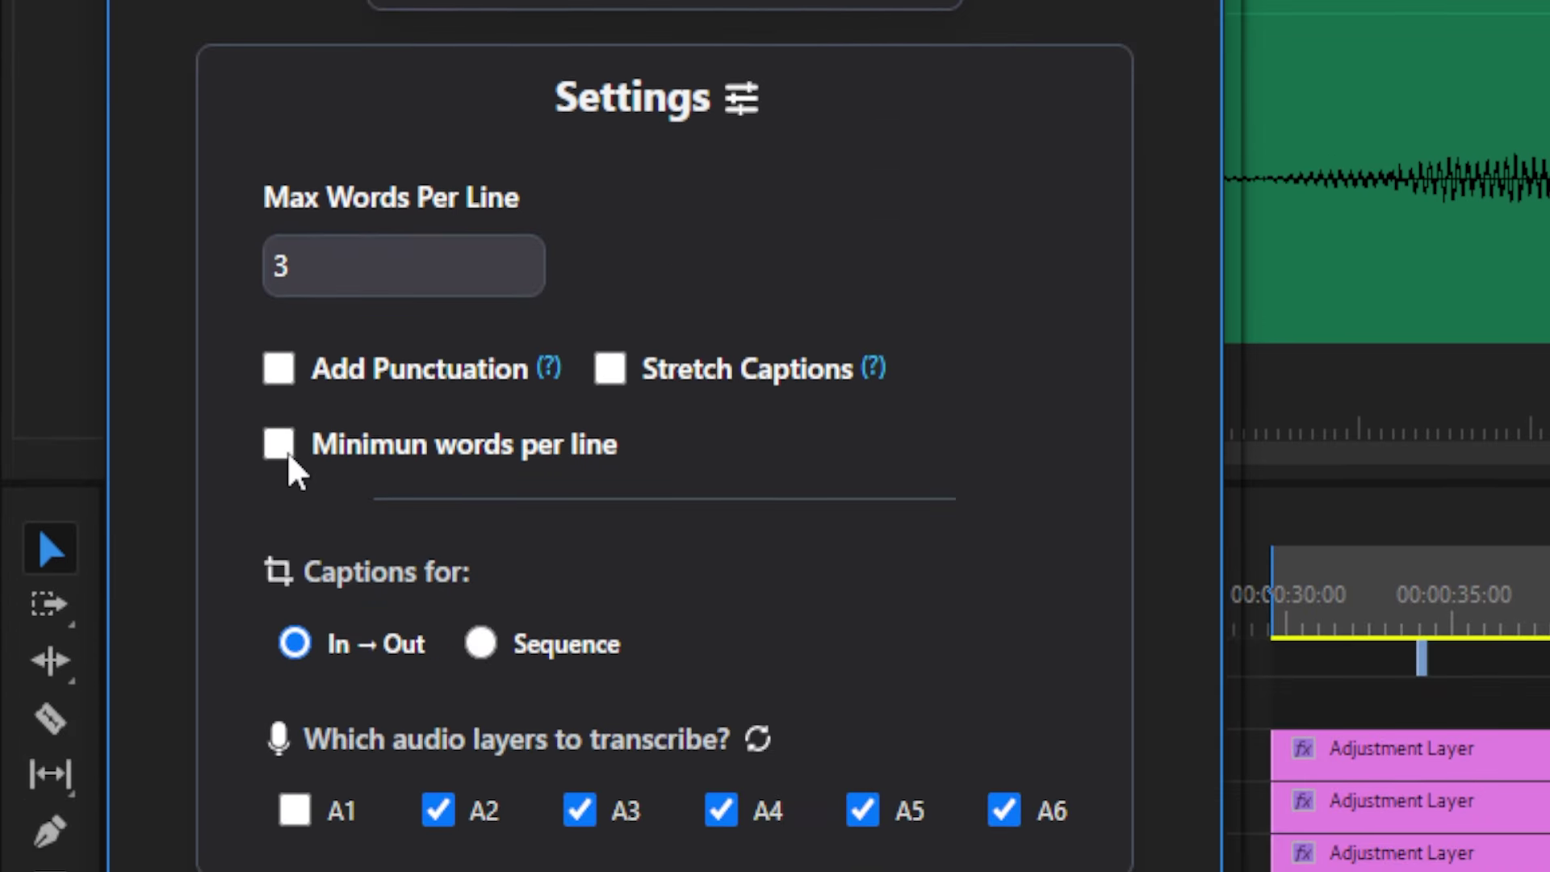
Try the minimum words per line option and switch it off again without entering a value.
left_click(285, 447)
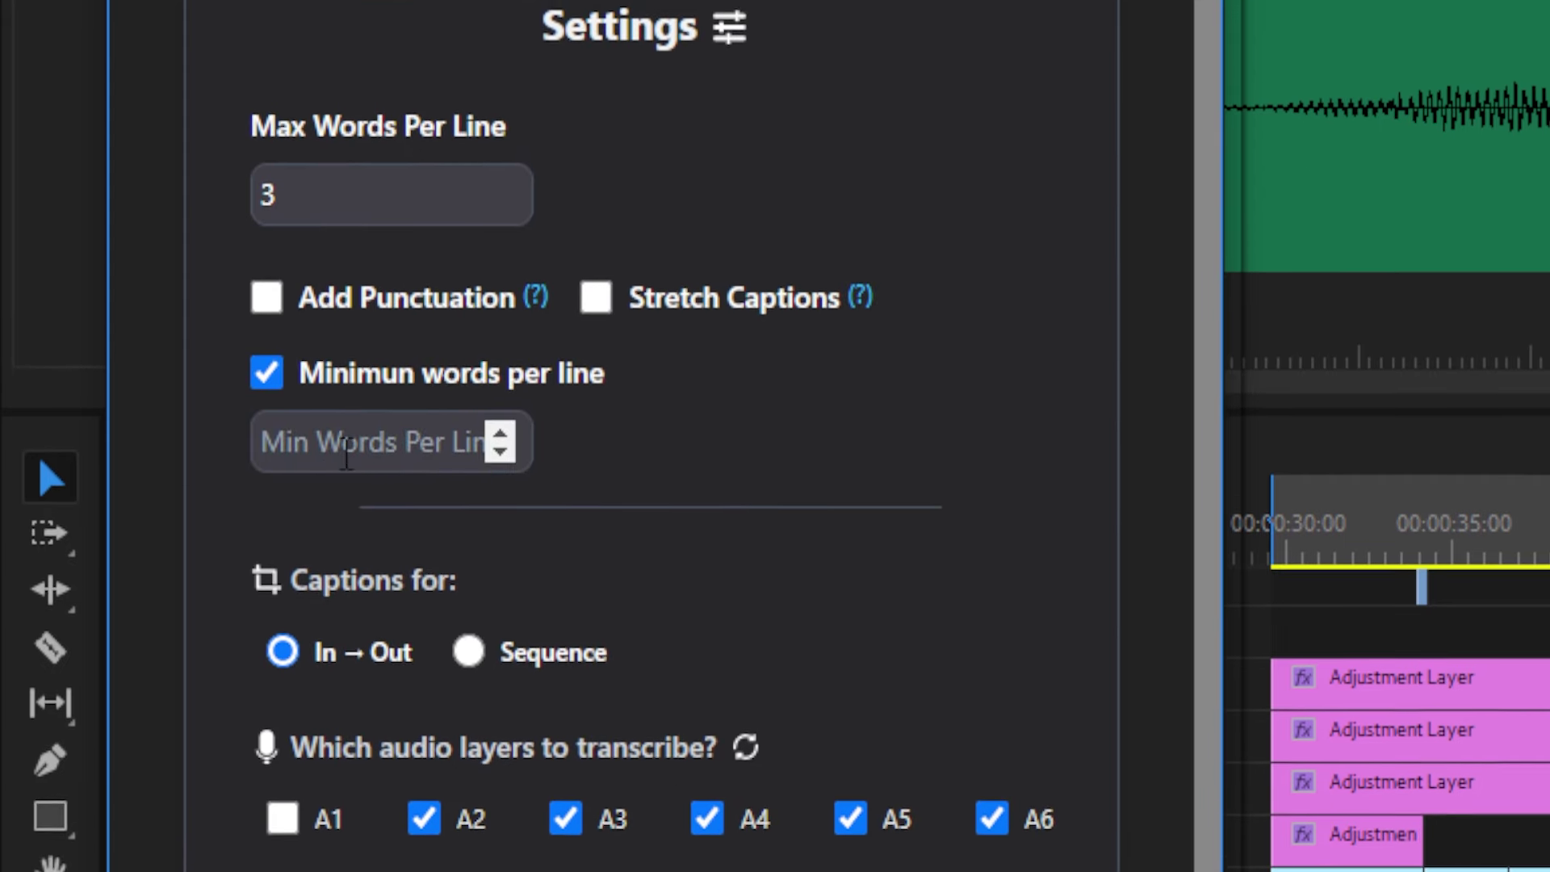
left_click(345, 455)
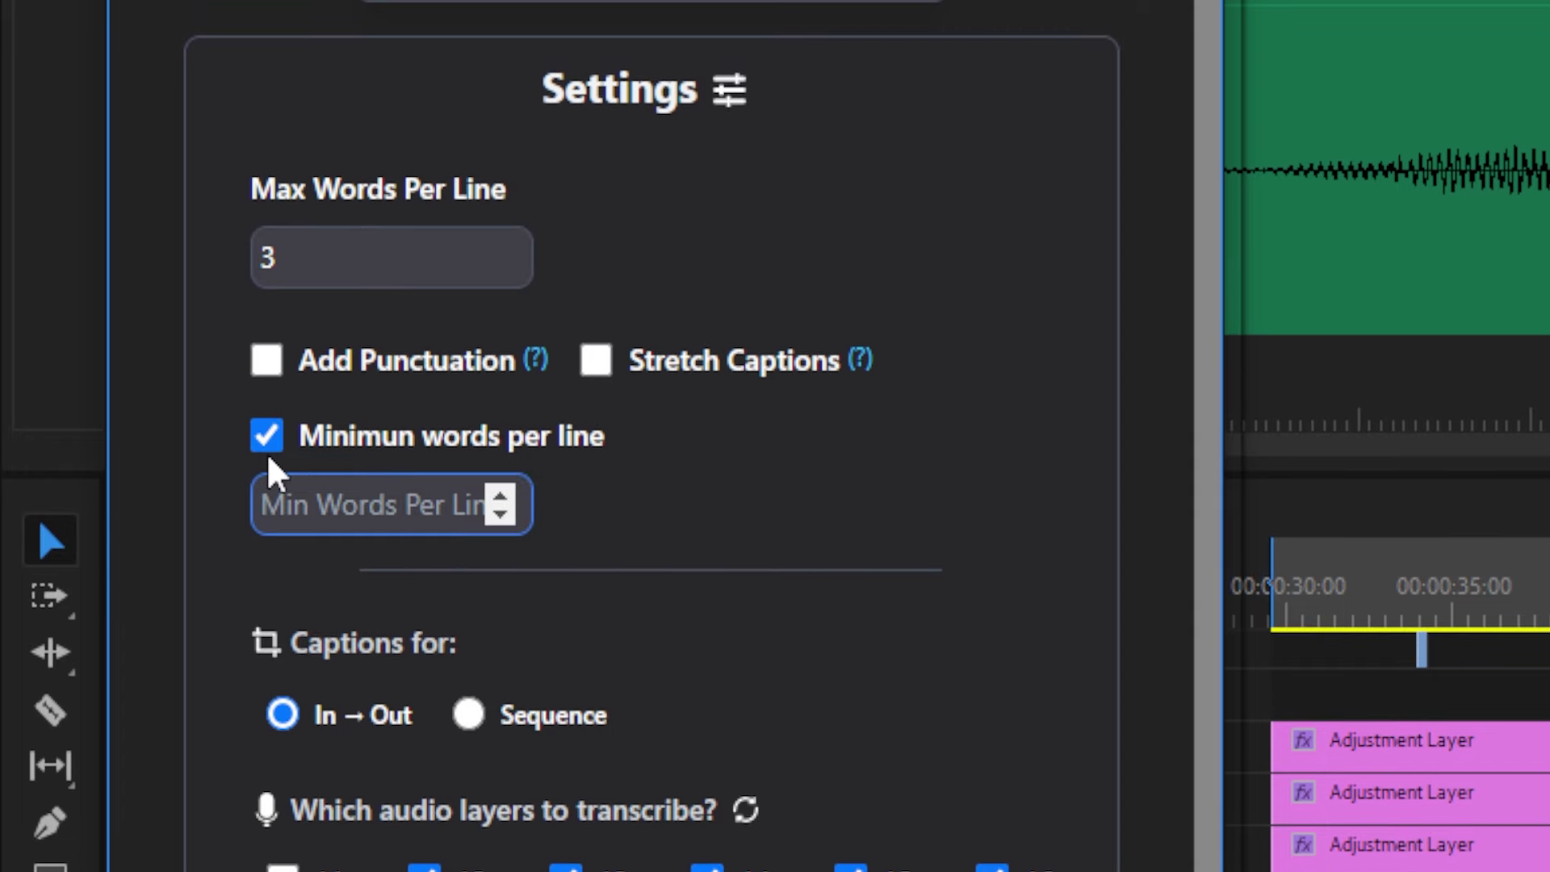
left_click(265, 459)
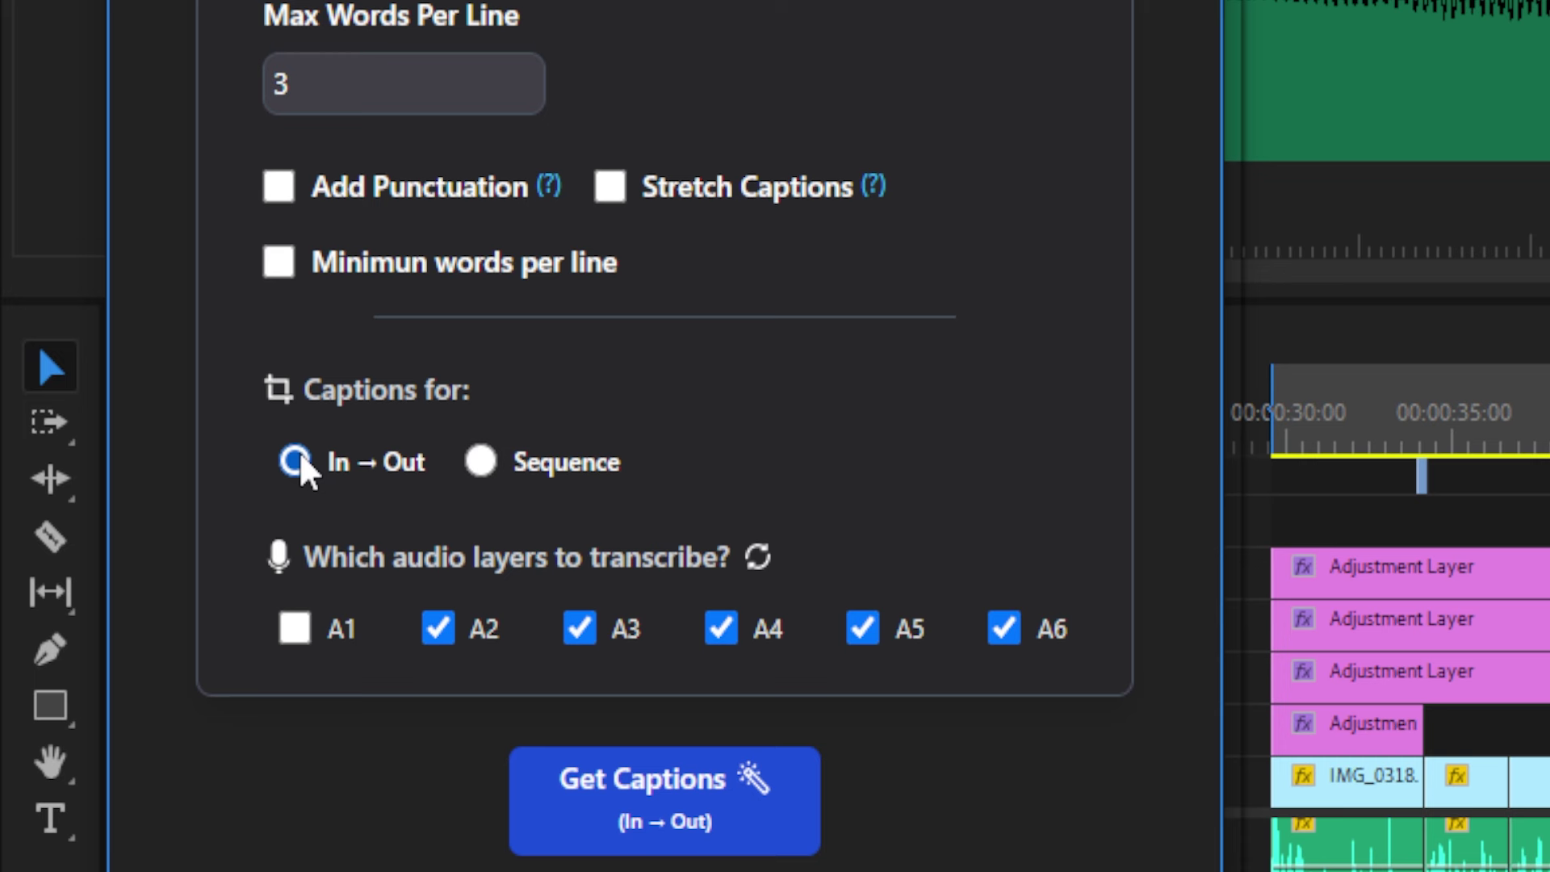
Set the captions range to In → Out and move the Subs panel clear of the sequence tracks.
left_click(297, 458)
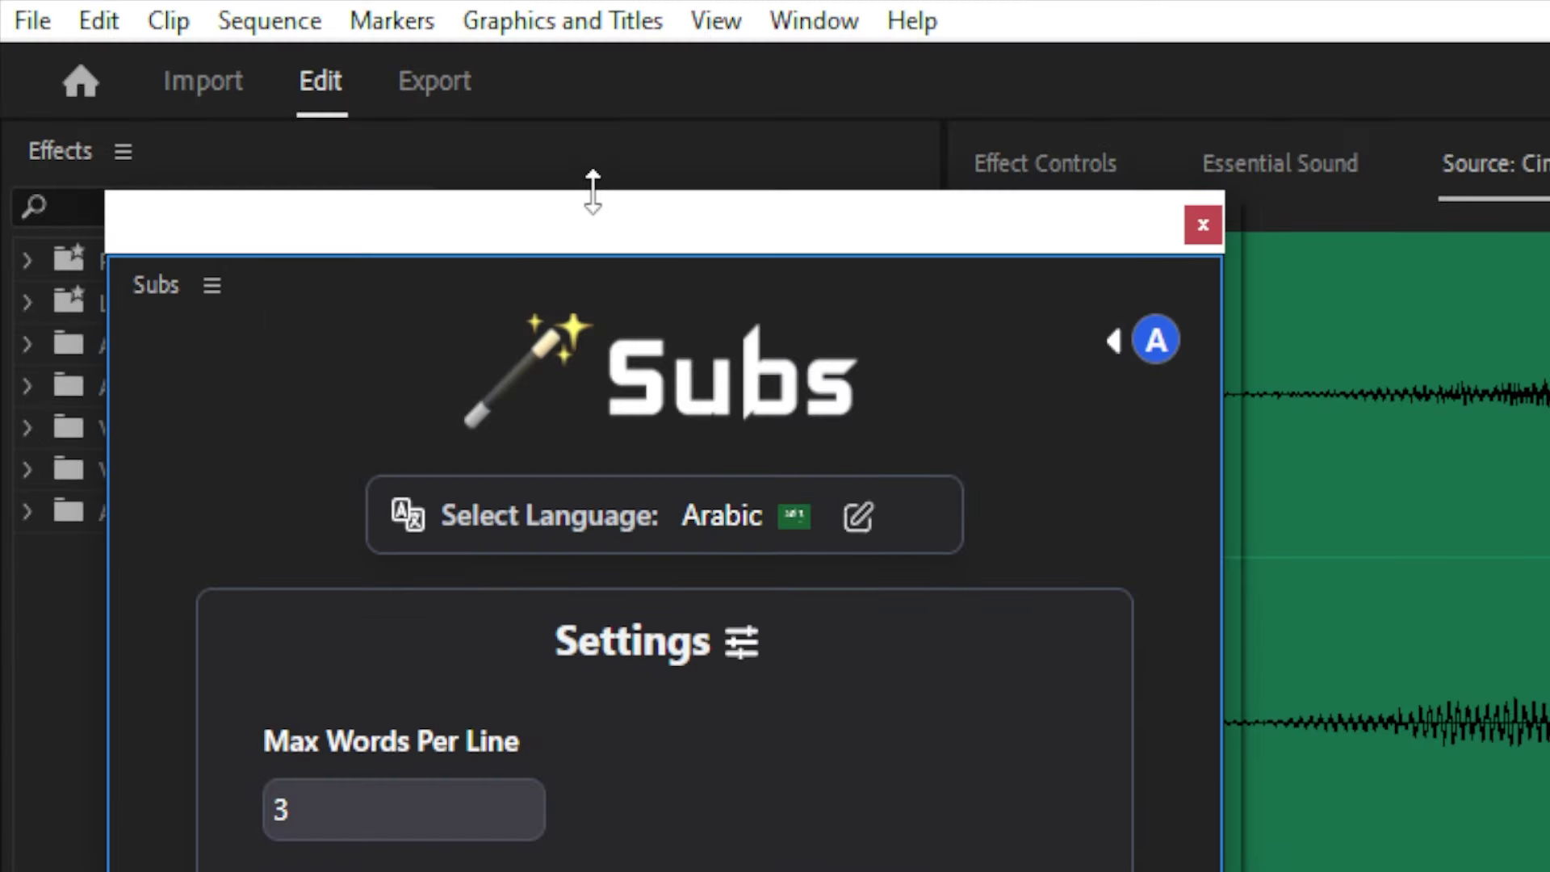
left_click_drag(591, 191, 777, 113)
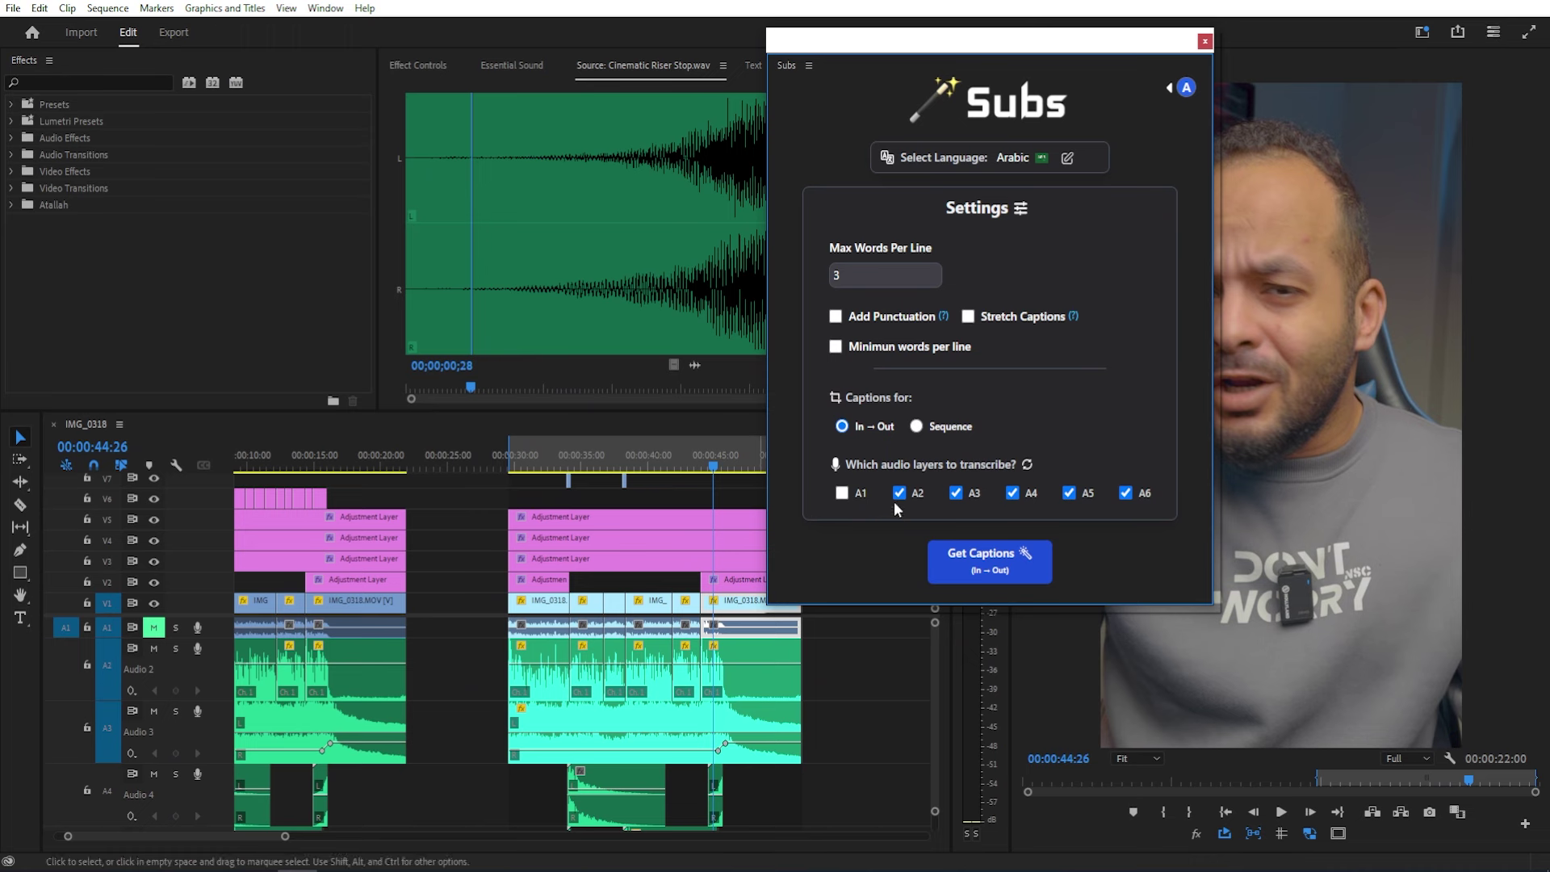
Exclude audio layers A3, A4, A5 and A6 so that only A2 is transcribed.
left_click(956, 493)
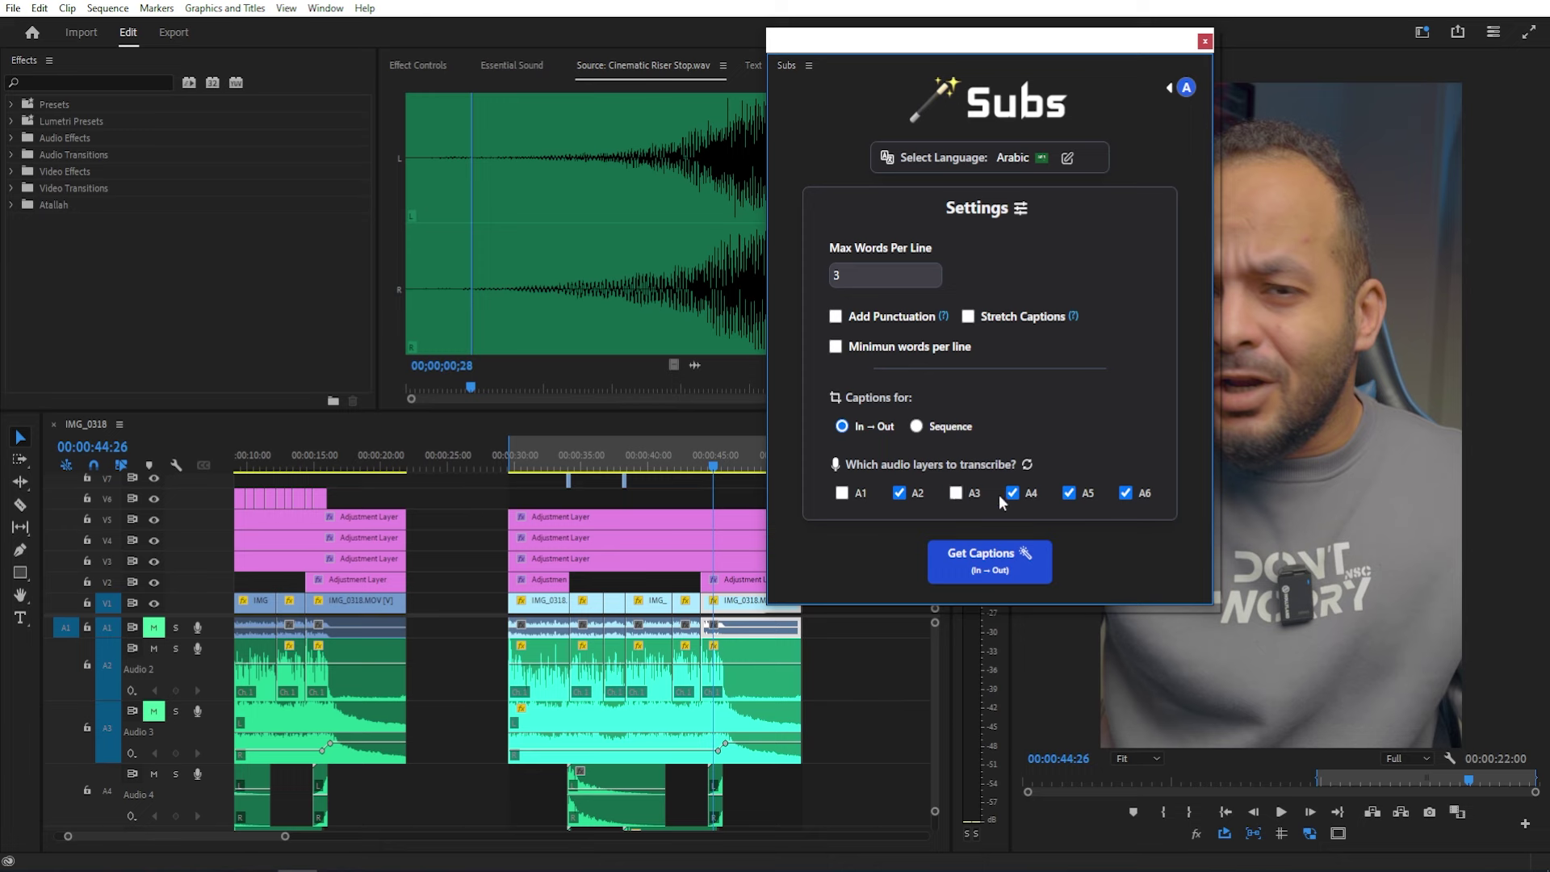
left_click(1012, 492)
left_click(1068, 492)
left_click(1125, 493)
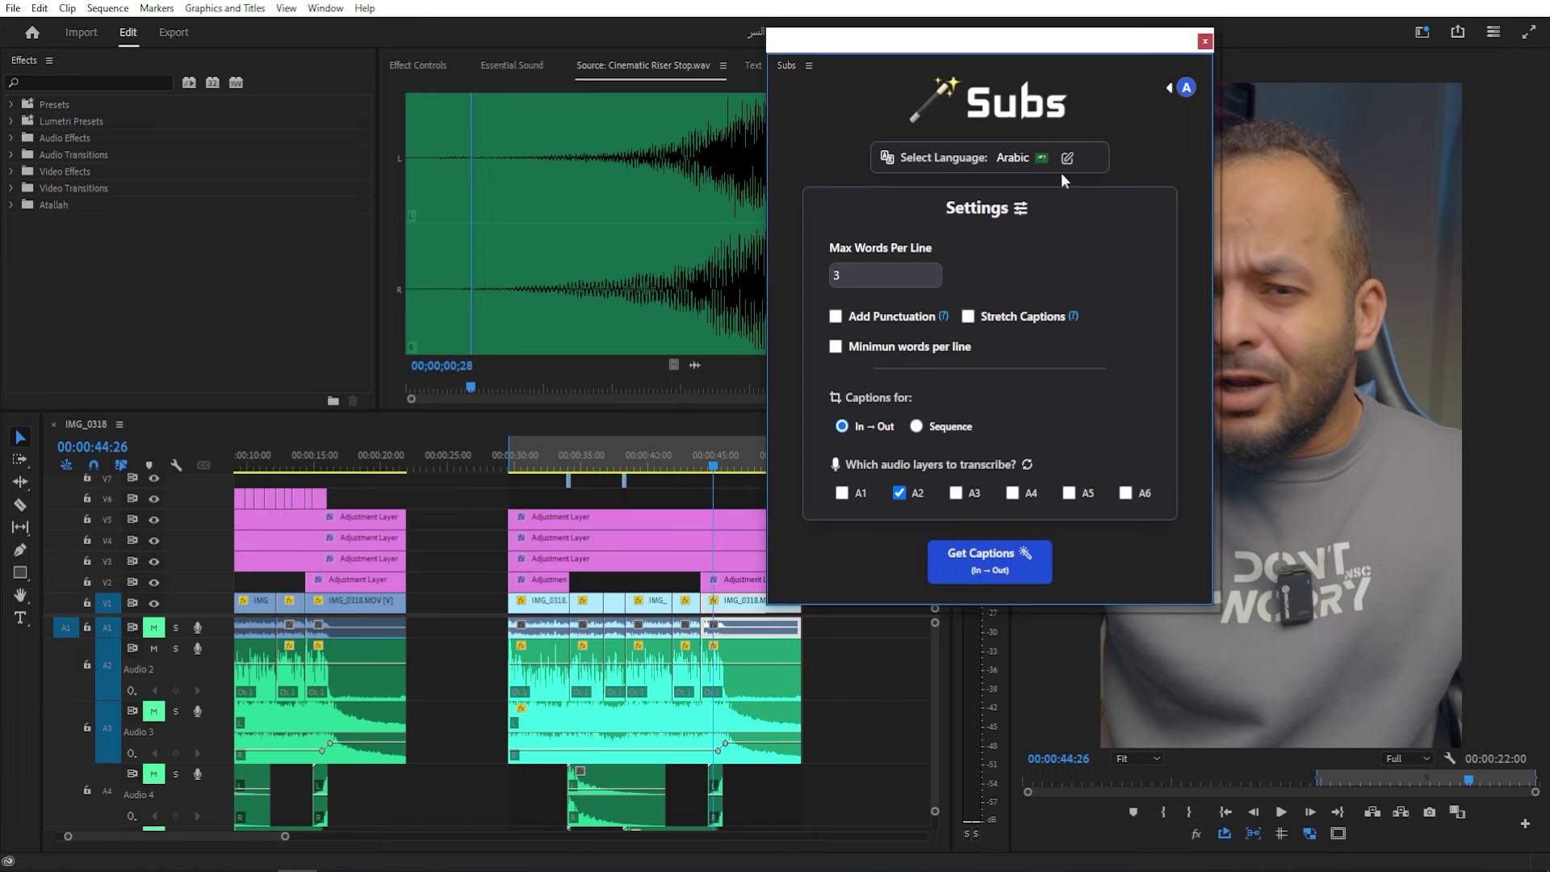
Move the Subs panel clear of the marked sequence section and generate its In → Out captions from layer A2.
left_click_drag(1028, 44, 302, 56)
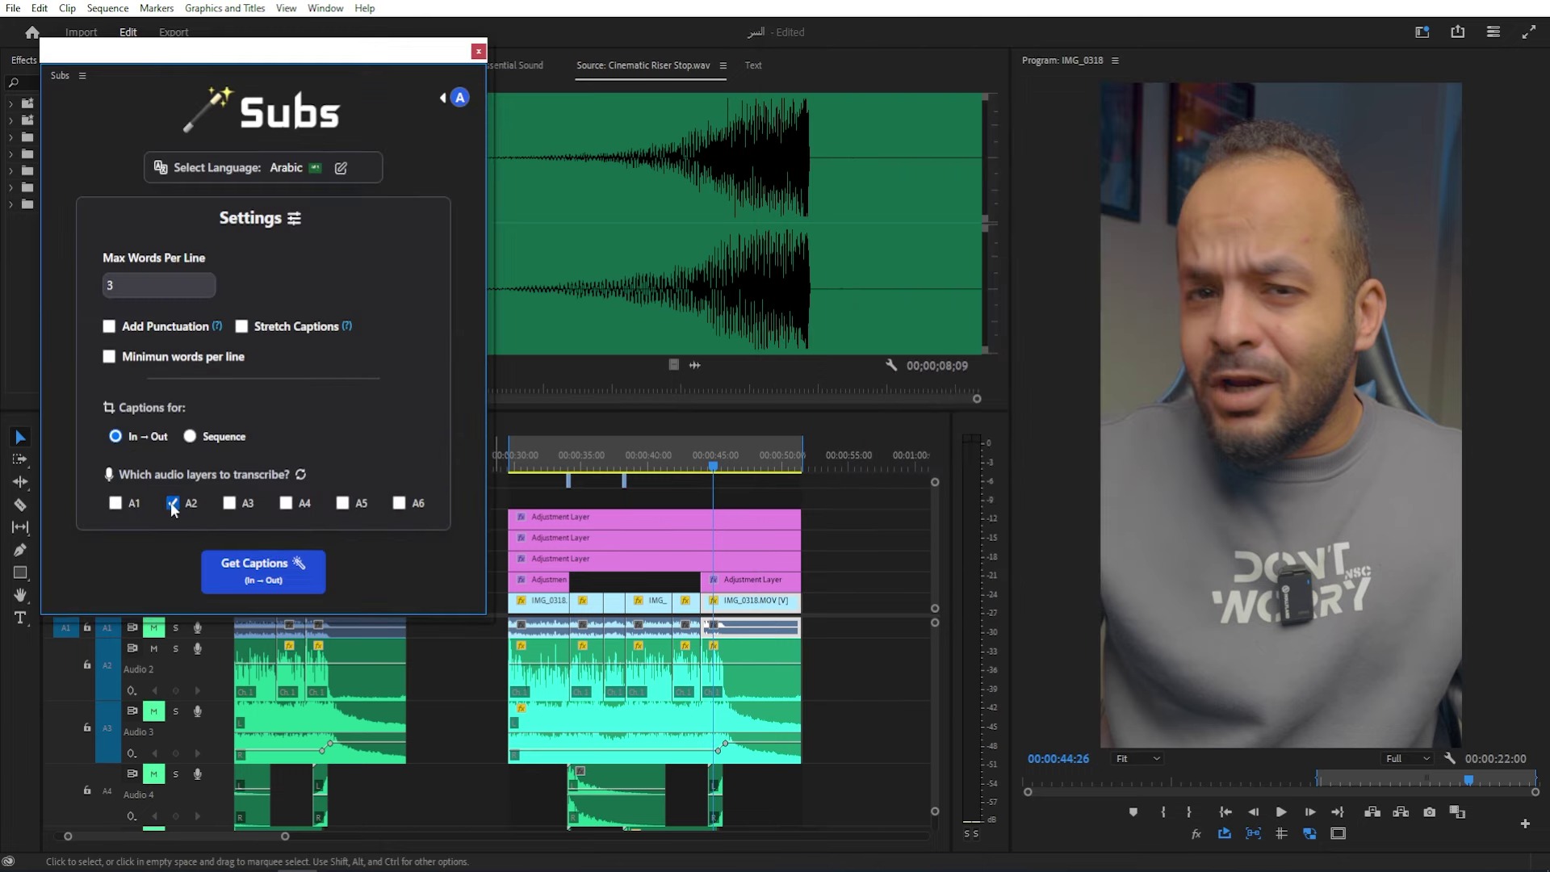
left_click(173, 503)
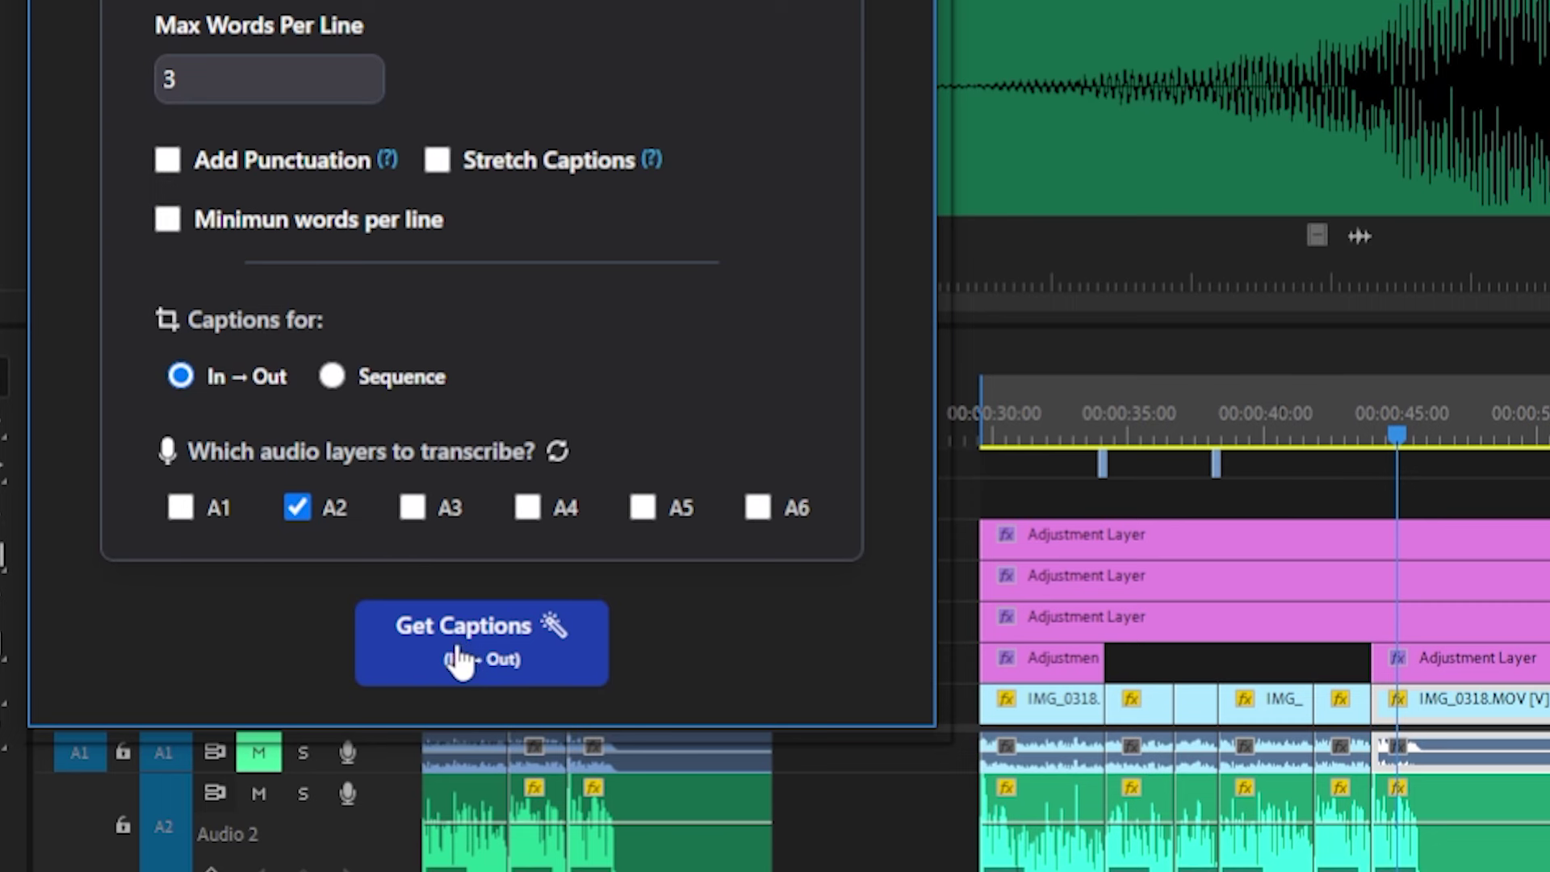
left_click(483, 670)
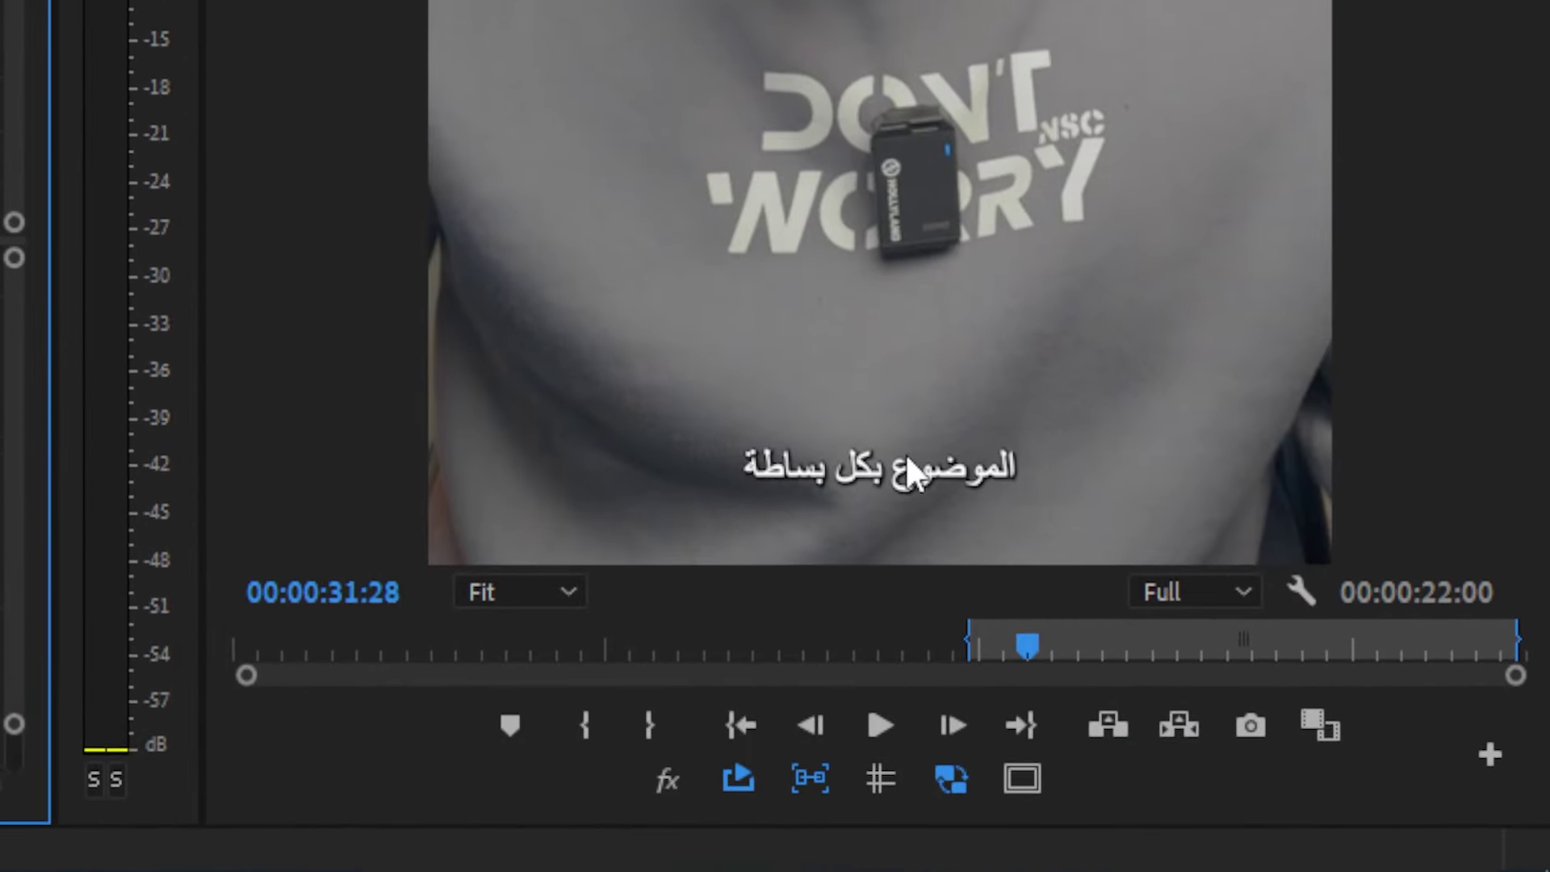
Inspect the generated Arabic captions on the subtitle track of the sequence.
key("Up")
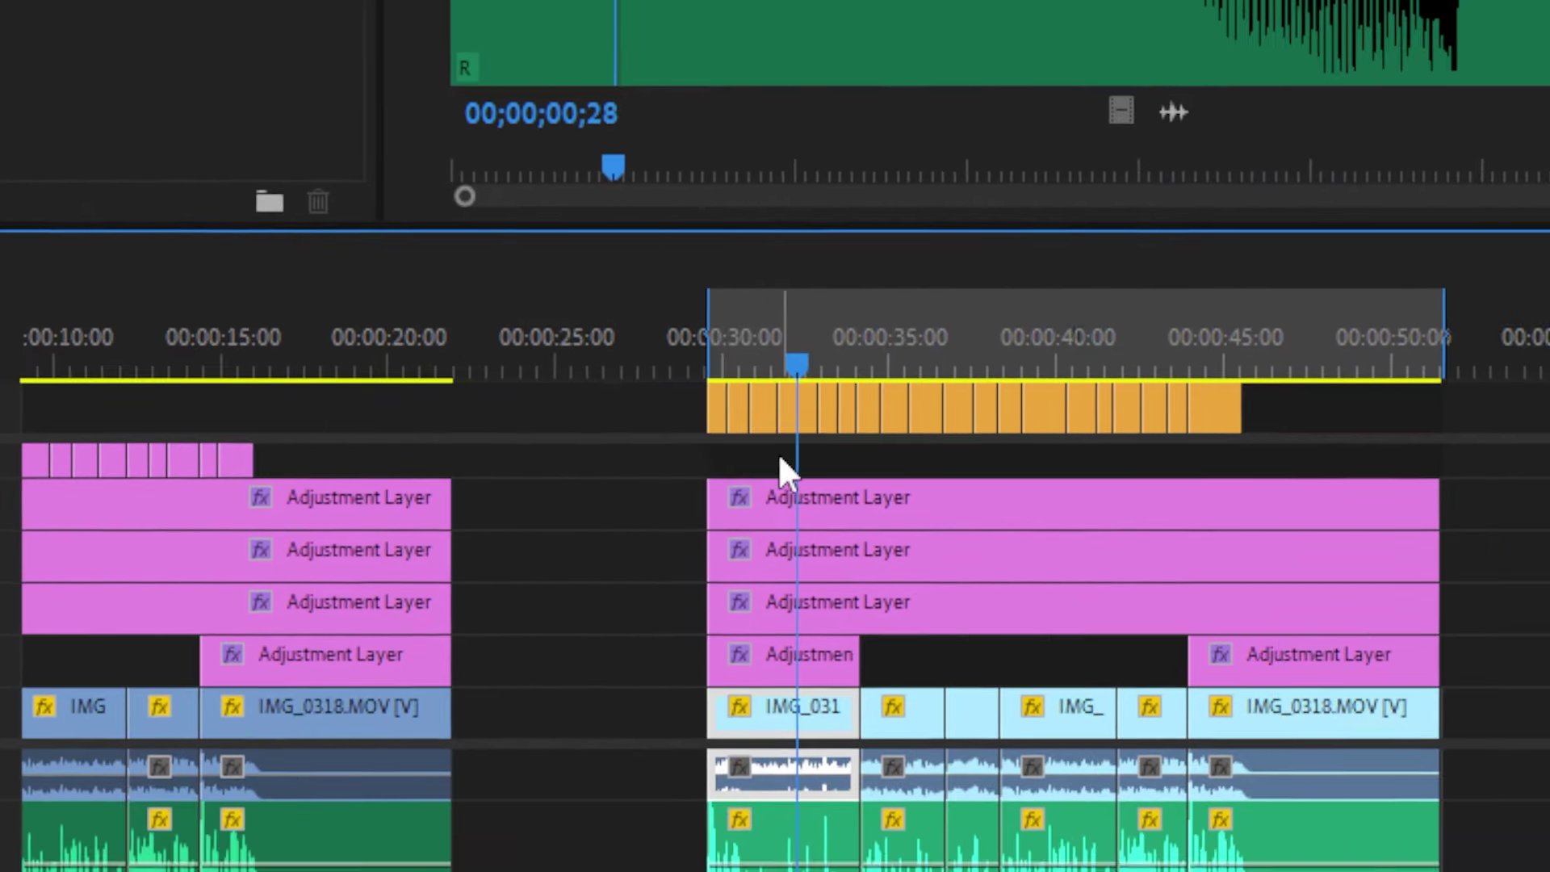
scroll(731, 538, "up", 2)
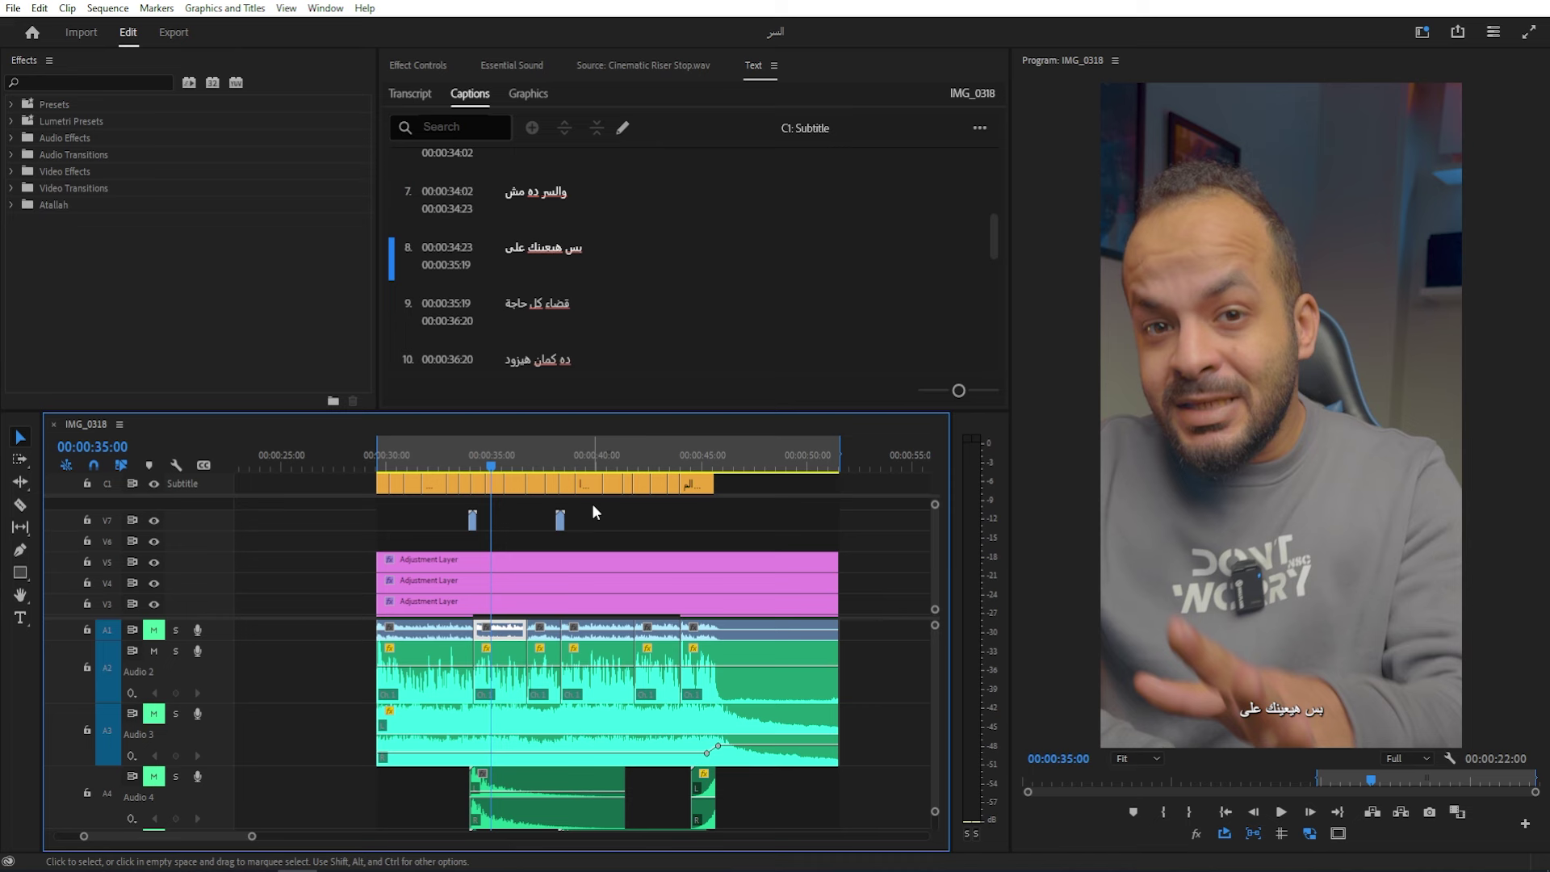
left_click(723, 495)
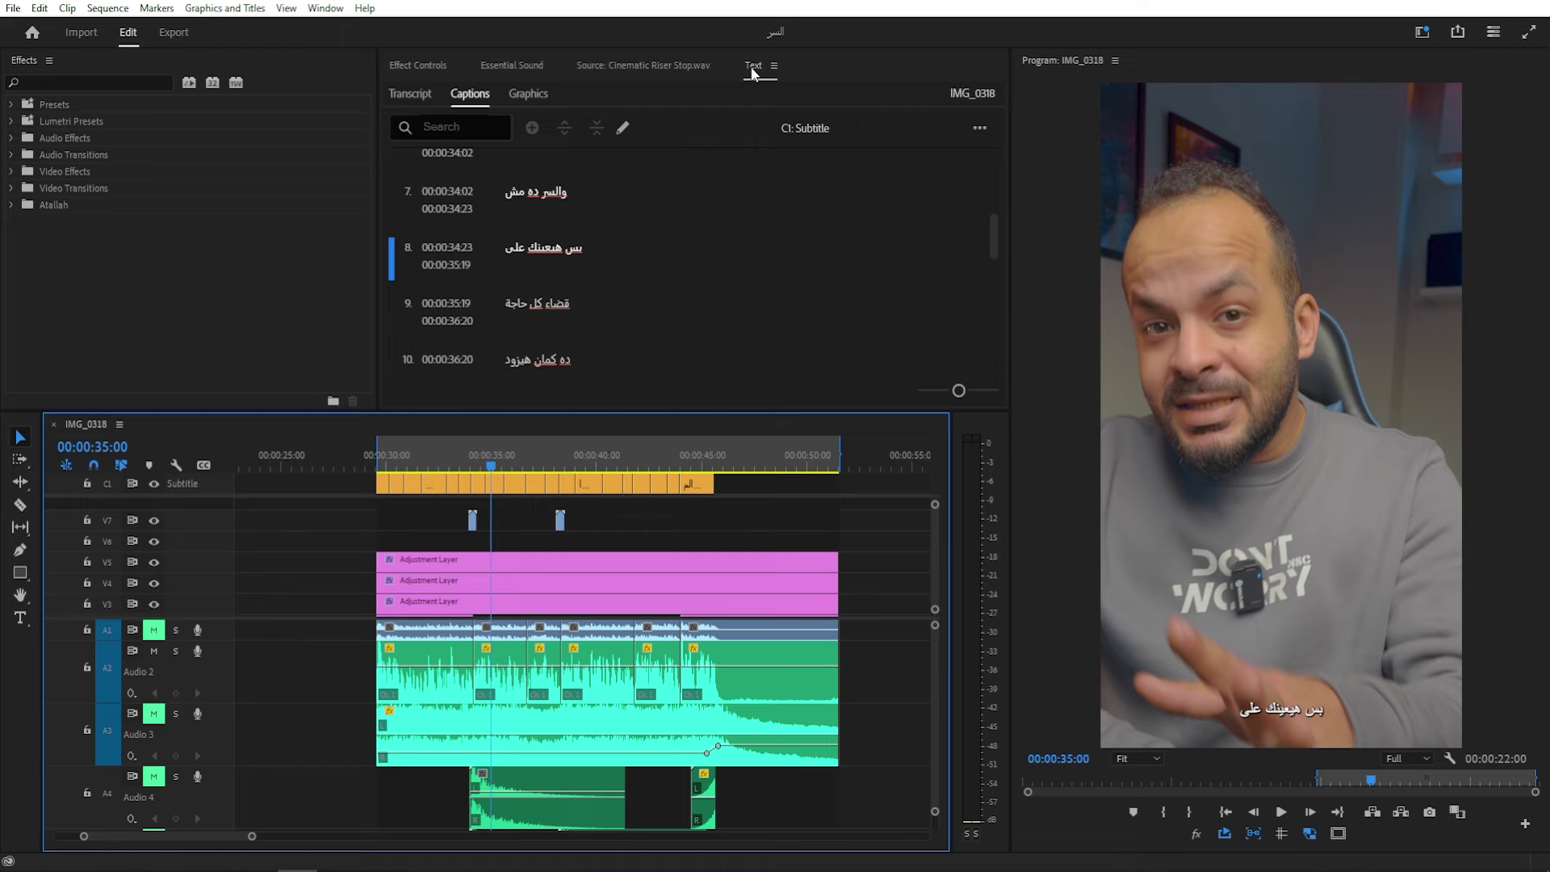
Bring up the Text panel's caption list, go to the seventh caption, and move the playhead to the following caption.
left_click(326, 8)
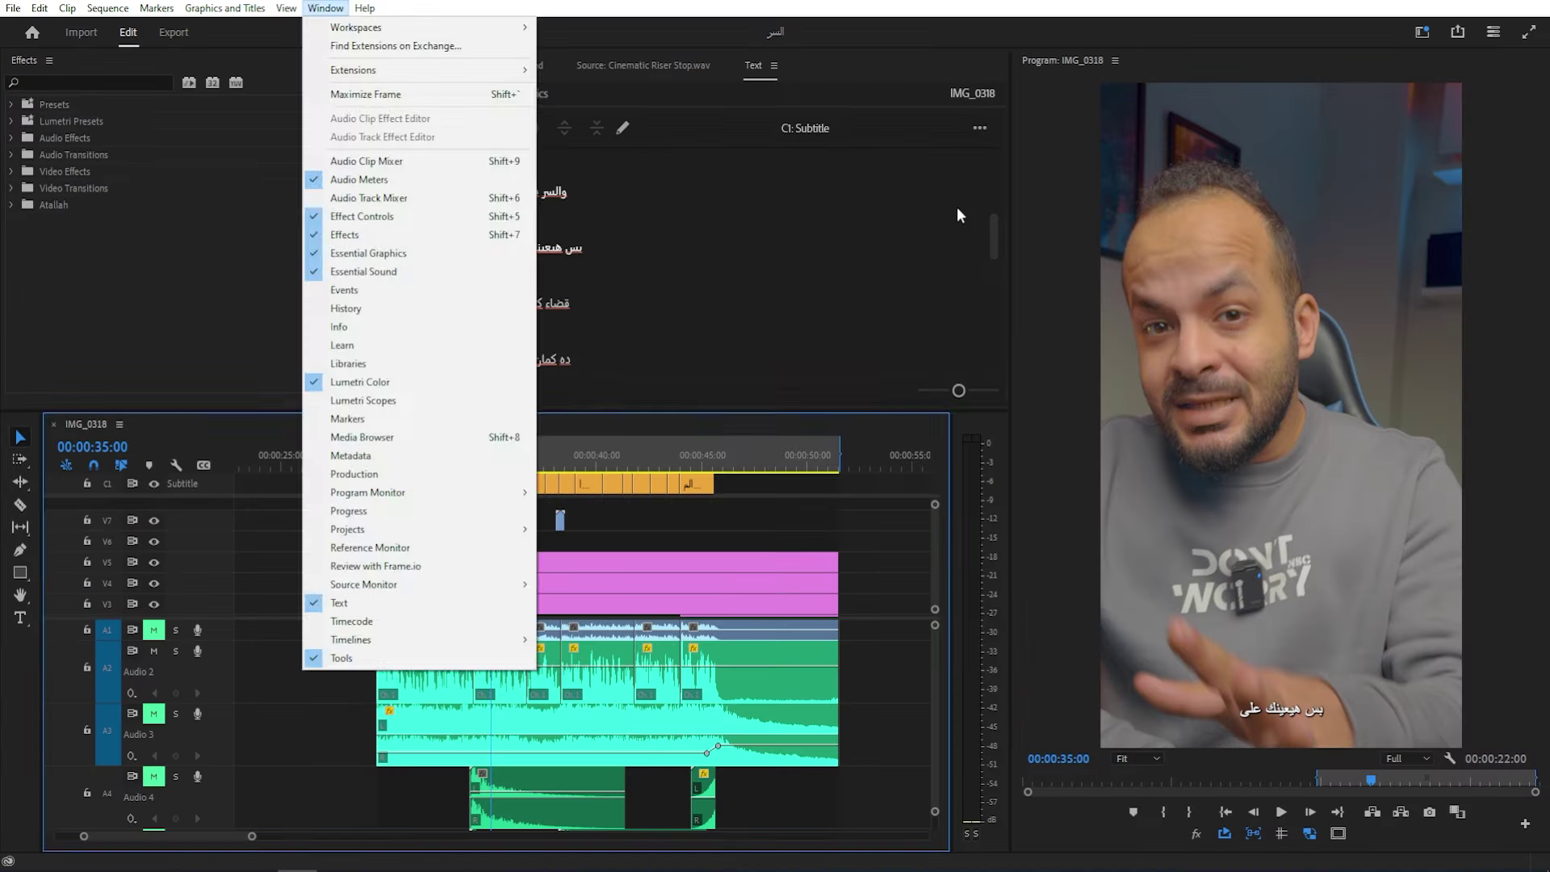
left_click(385, 604)
left_click(807, 216)
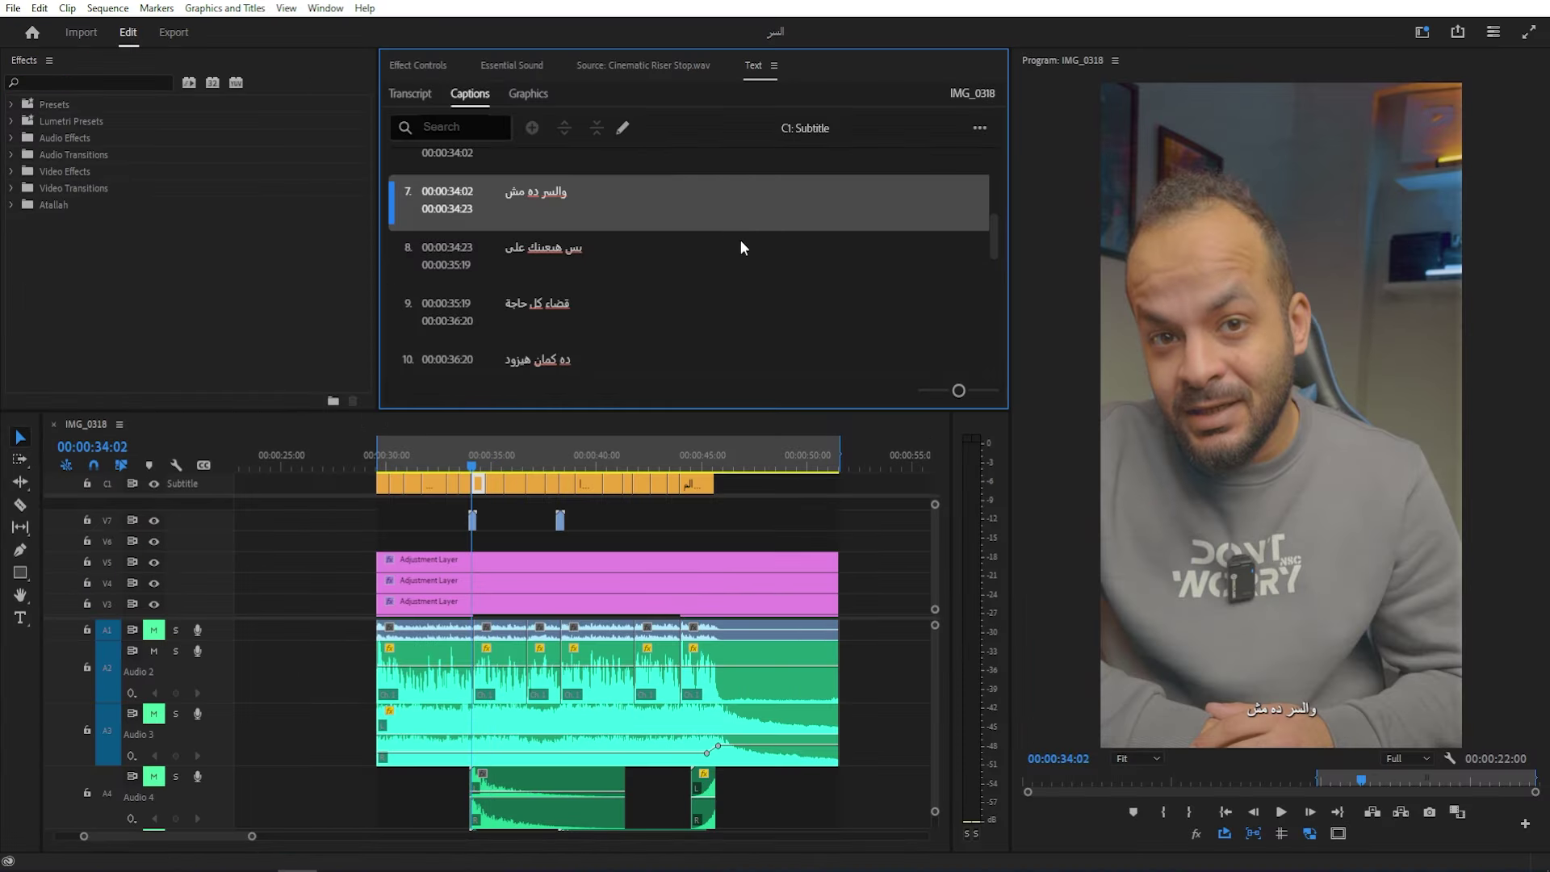
left_click(489, 465)
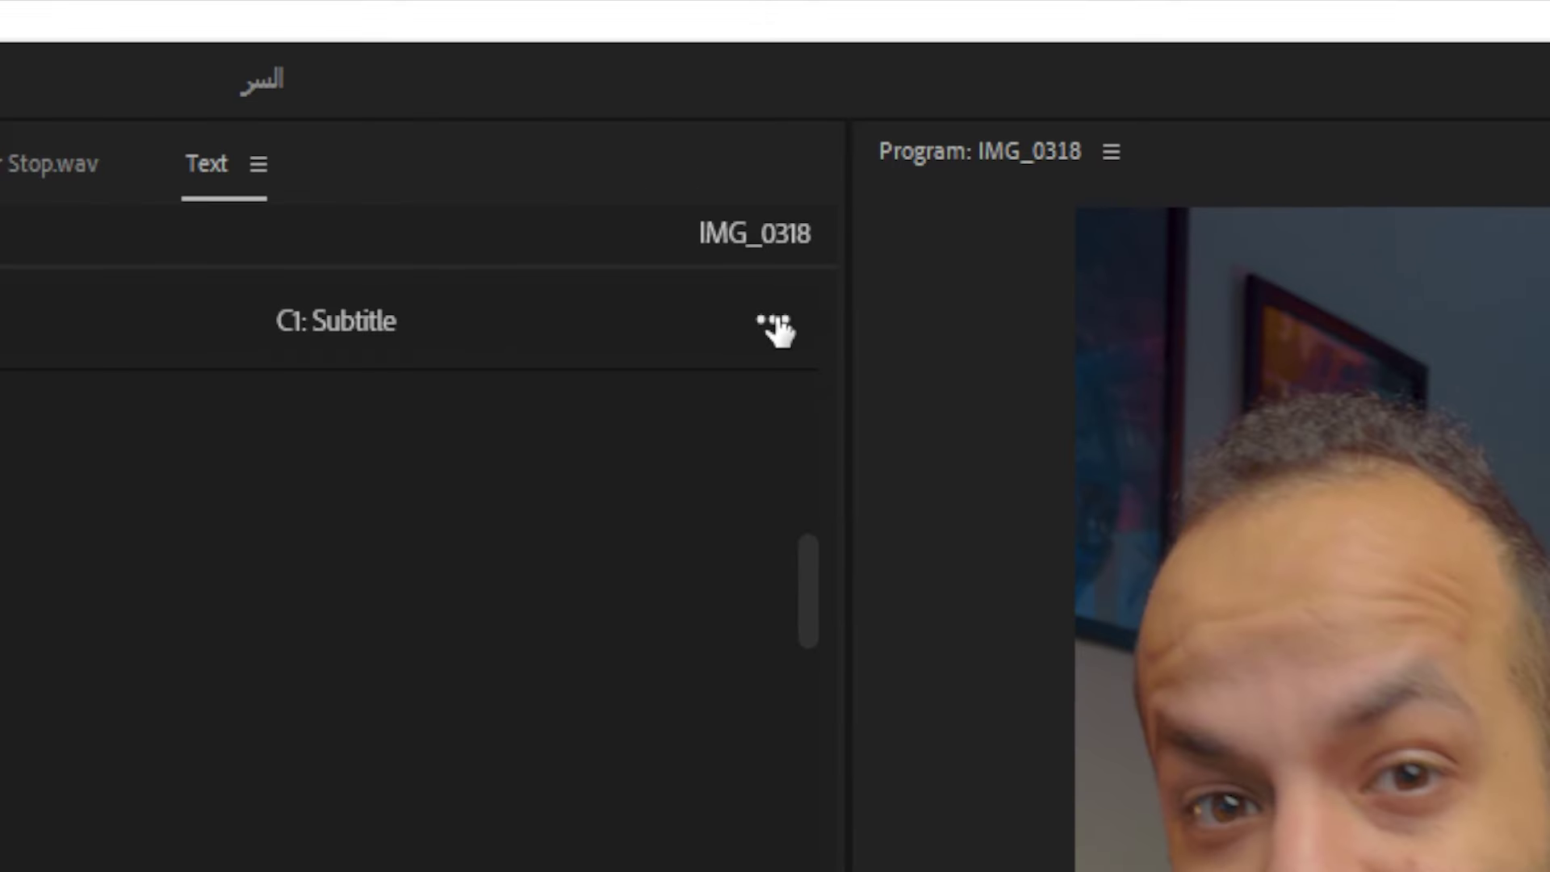
Export the Arabic captions as the SRT file IMG_0318.srt in the Subs.ar folder.
left_click(979, 131)
mouse_move(779, 470)
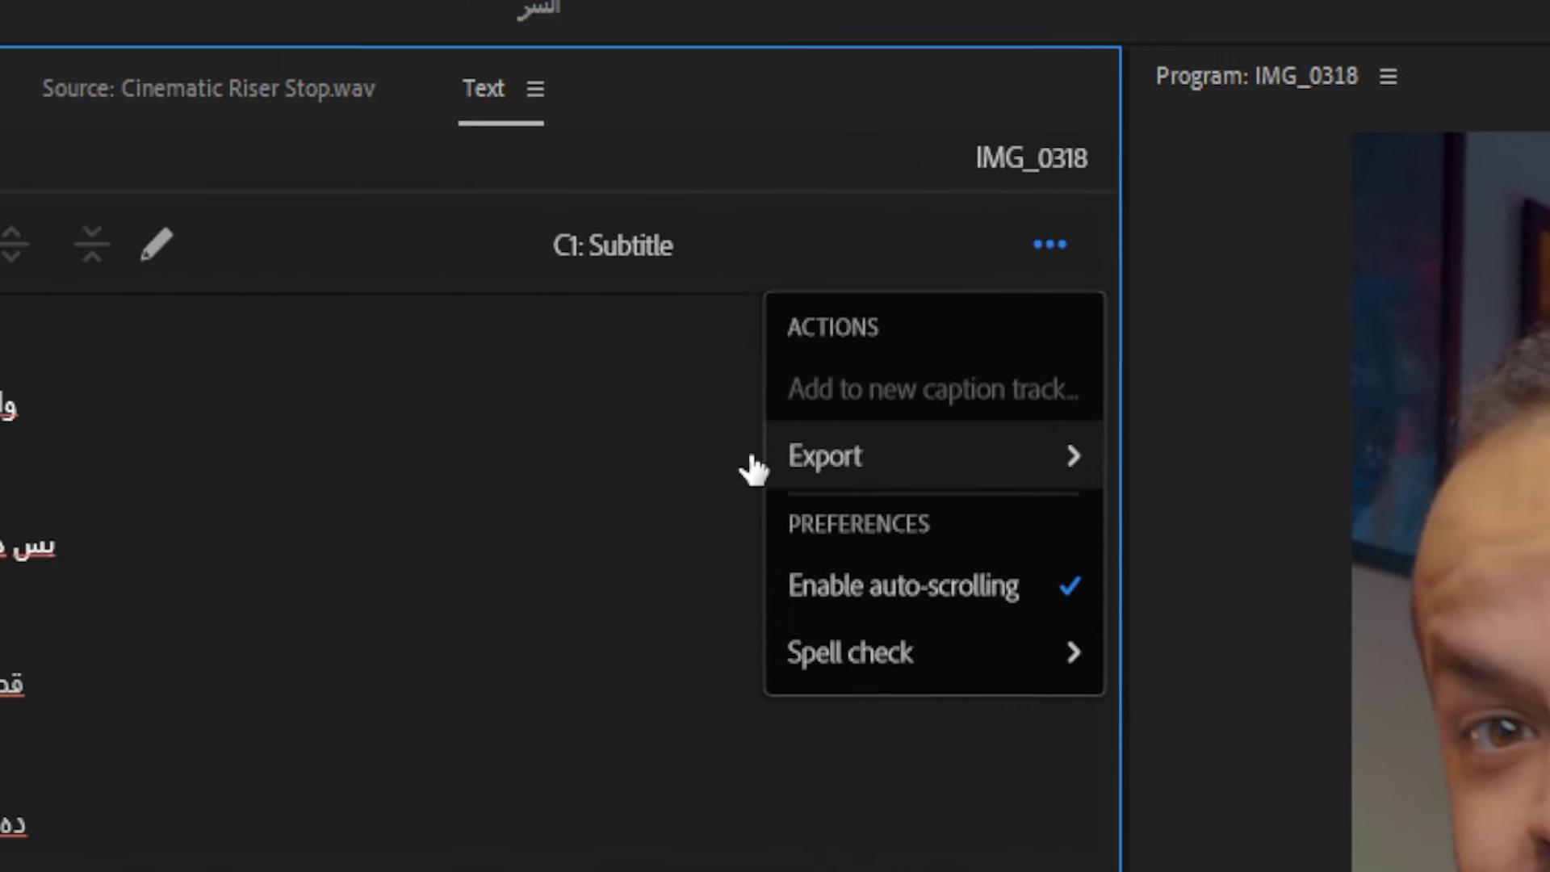
mouse_move(782, 467)
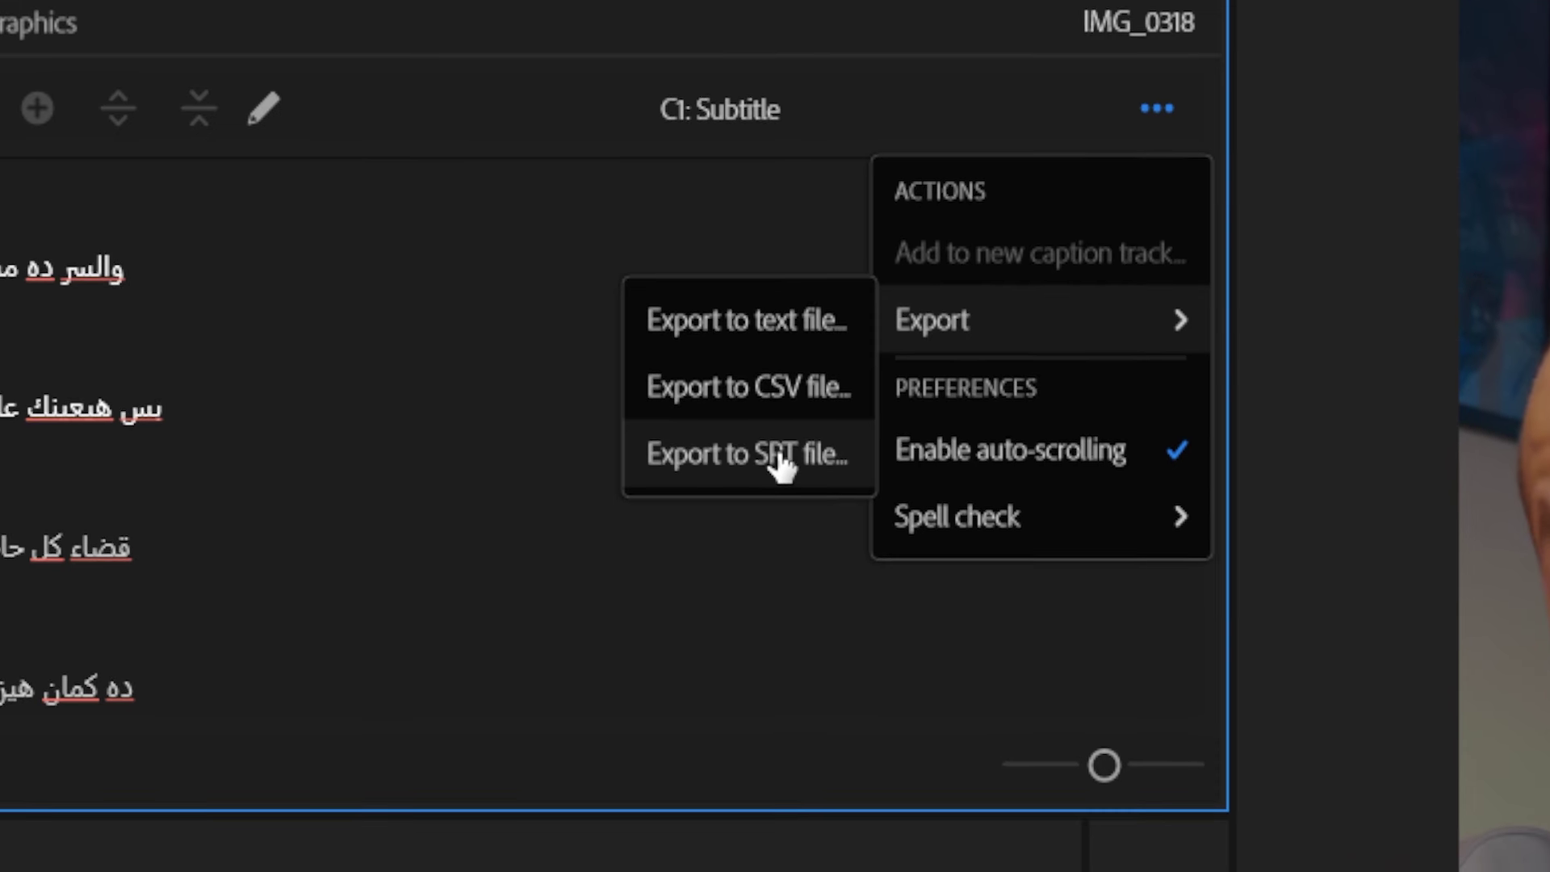
left_click(775, 457)
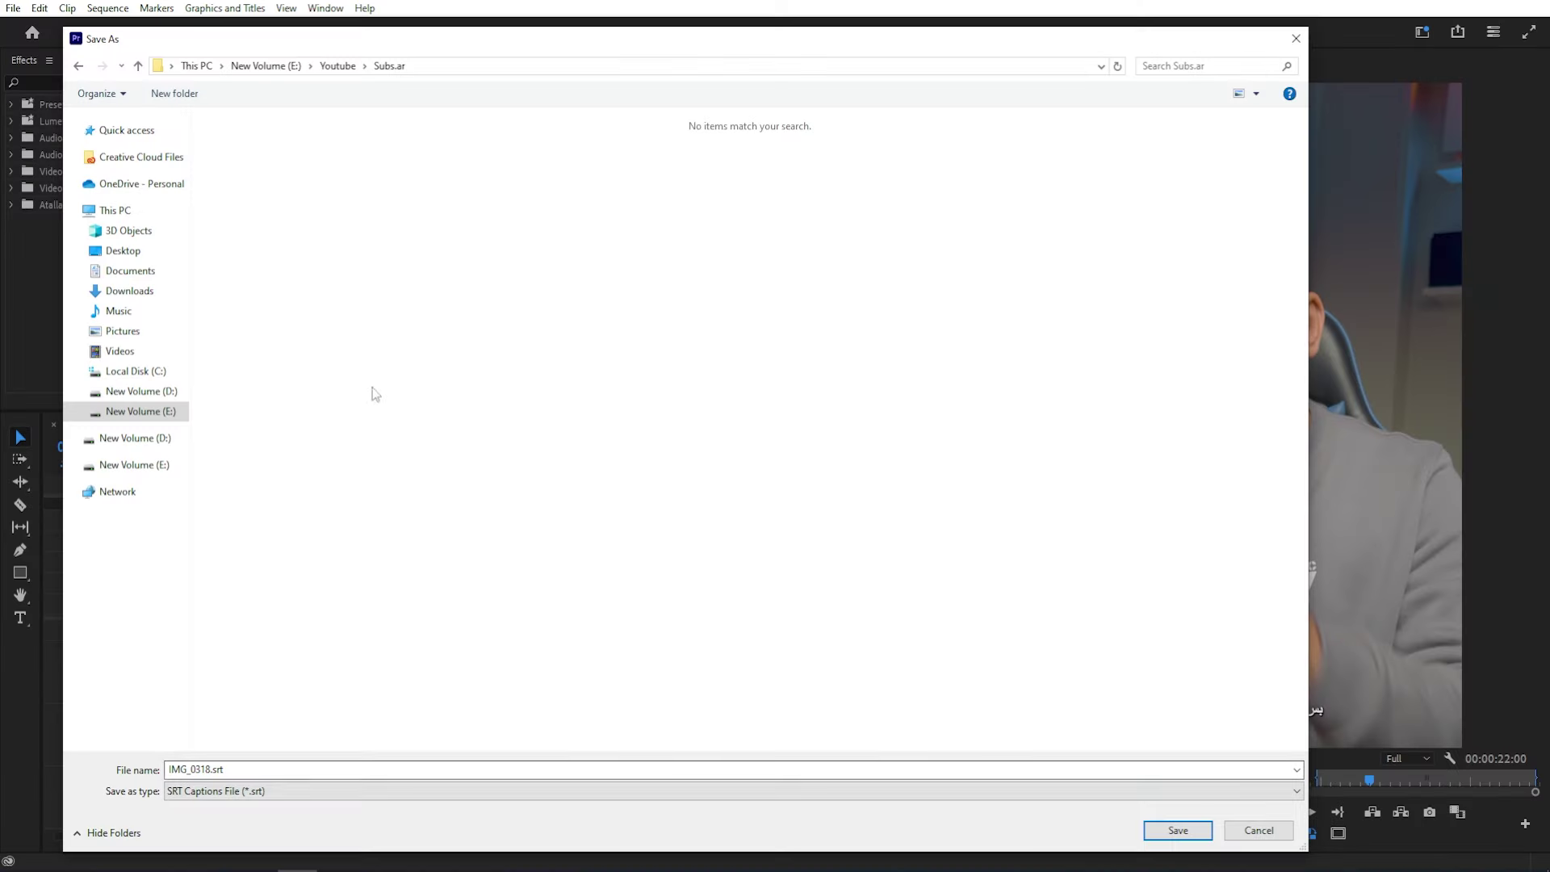
left_click(1178, 830)
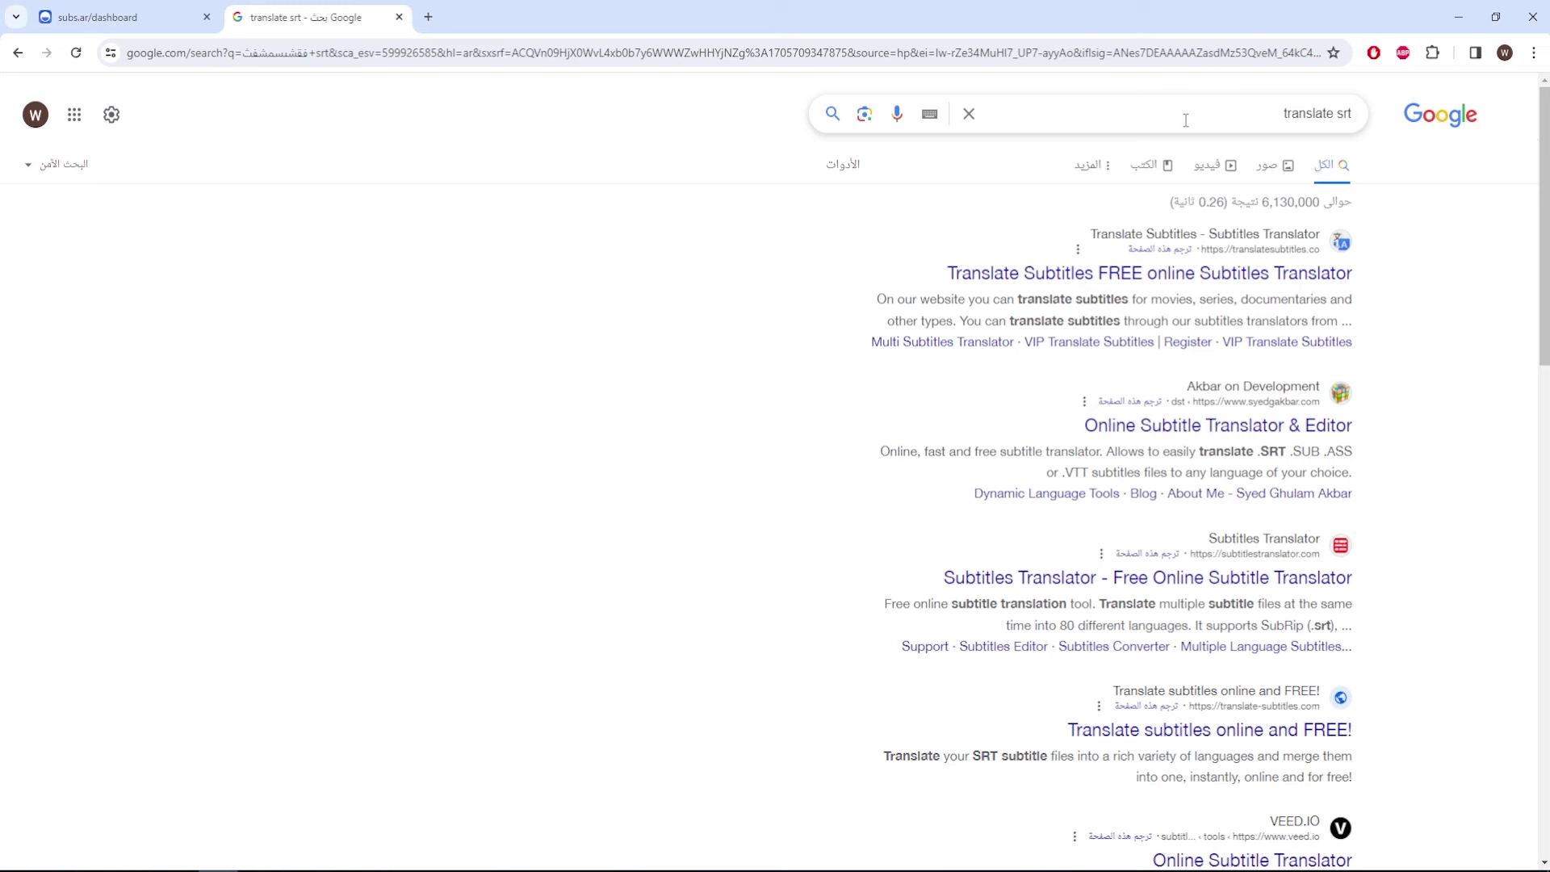
Open the Translate Subtitles website from the browser's search results and upload IMG_0318.srt from the Subs.ar folder.
middle_click(969, 273)
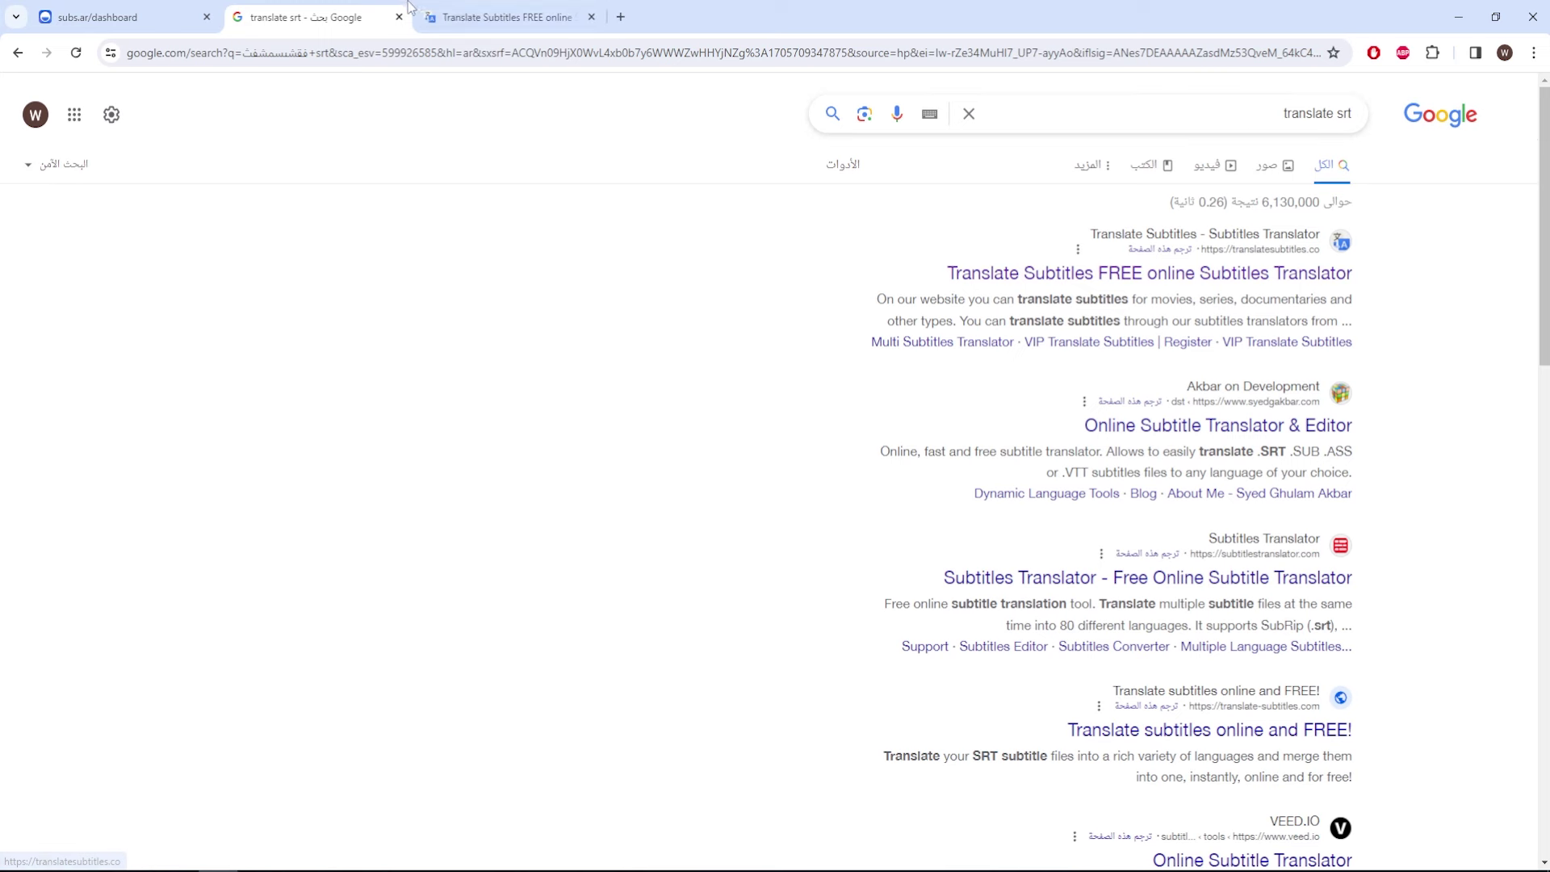
left_click(501, 17)
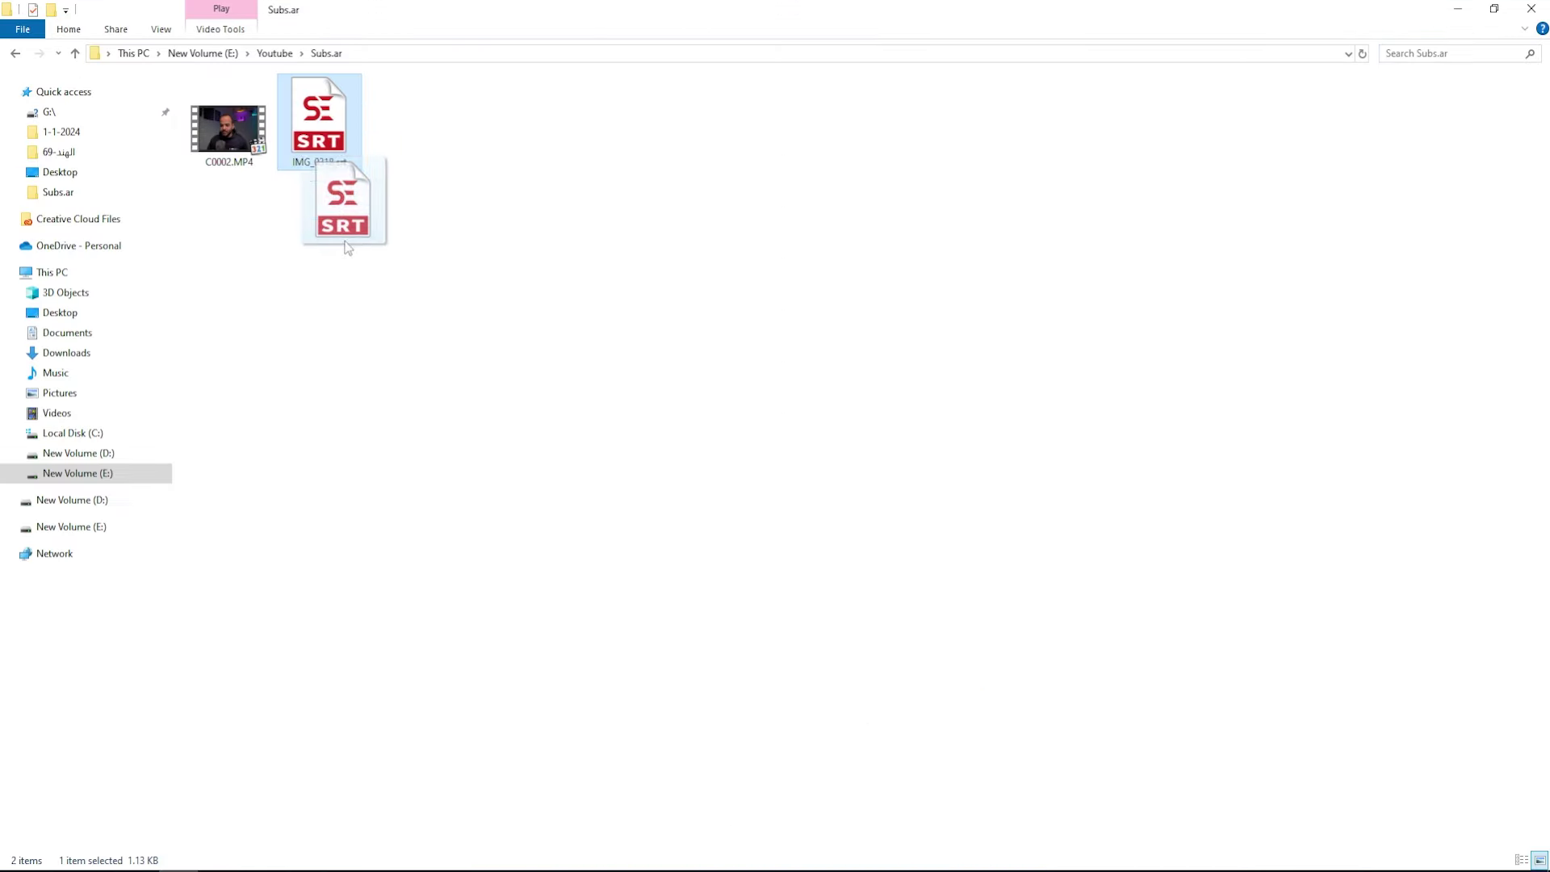
left_click_drag(343, 203, 789, 338)
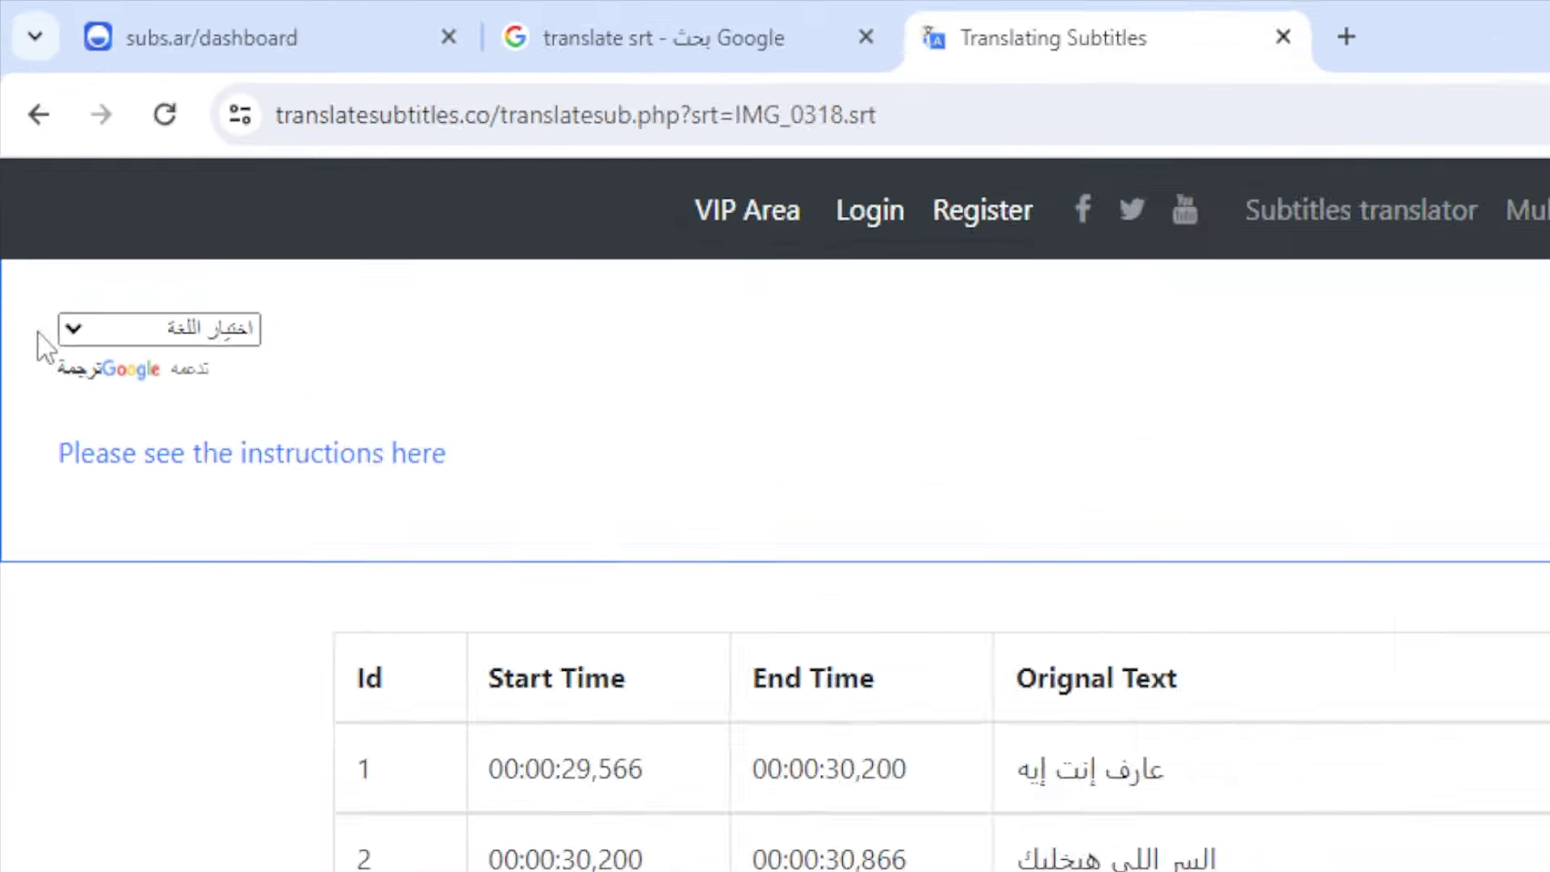
Translate the uploaded subtitles into English and download the translated SRT file.
left_click(39, 152)
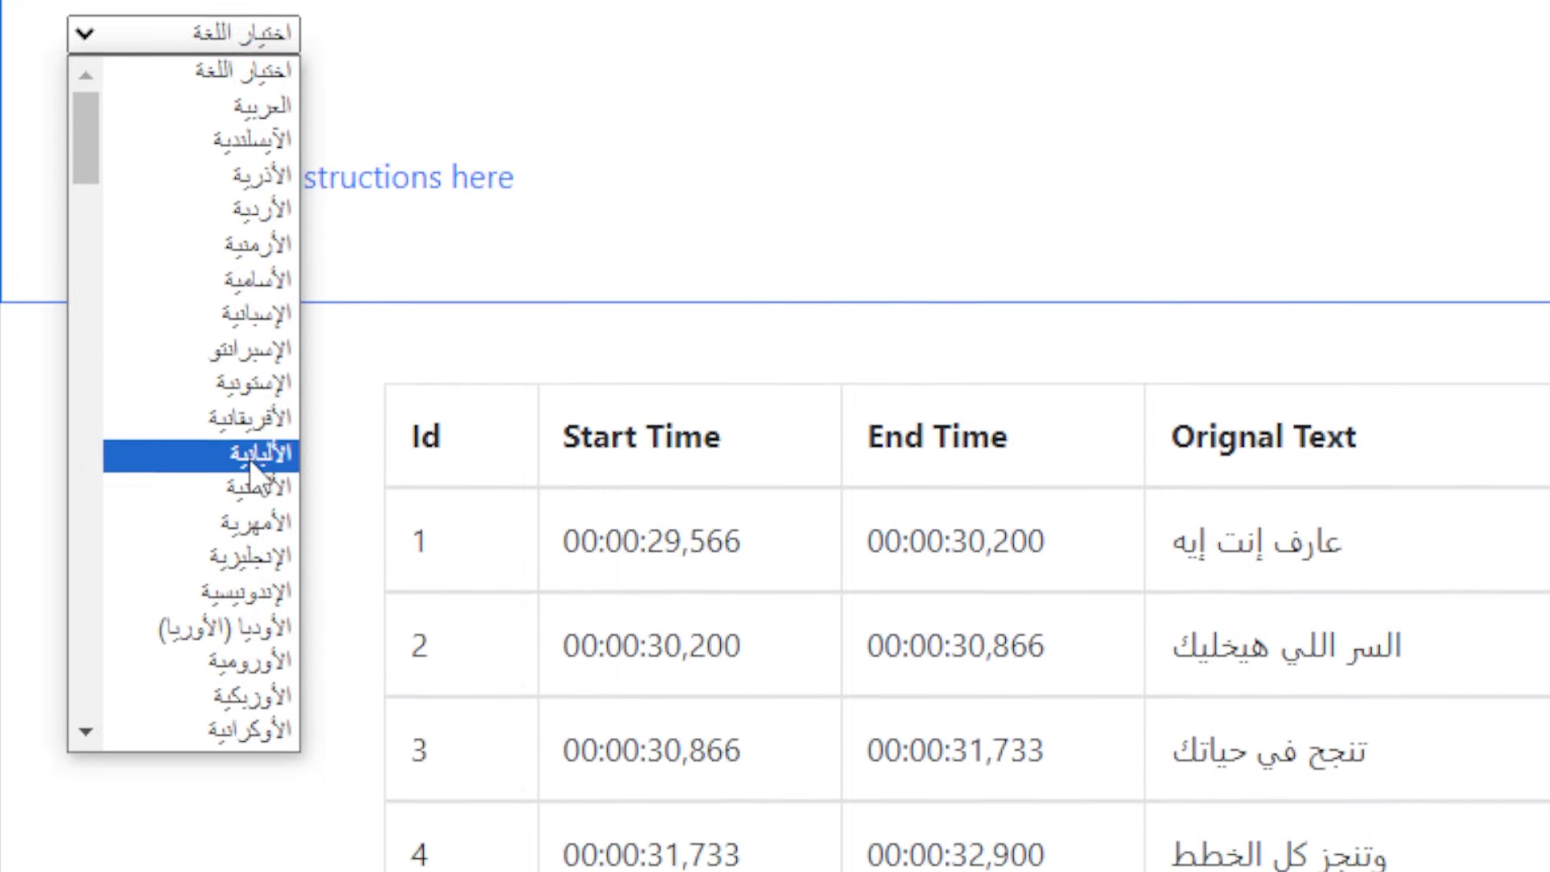
scroll(250, 458, "down", 4)
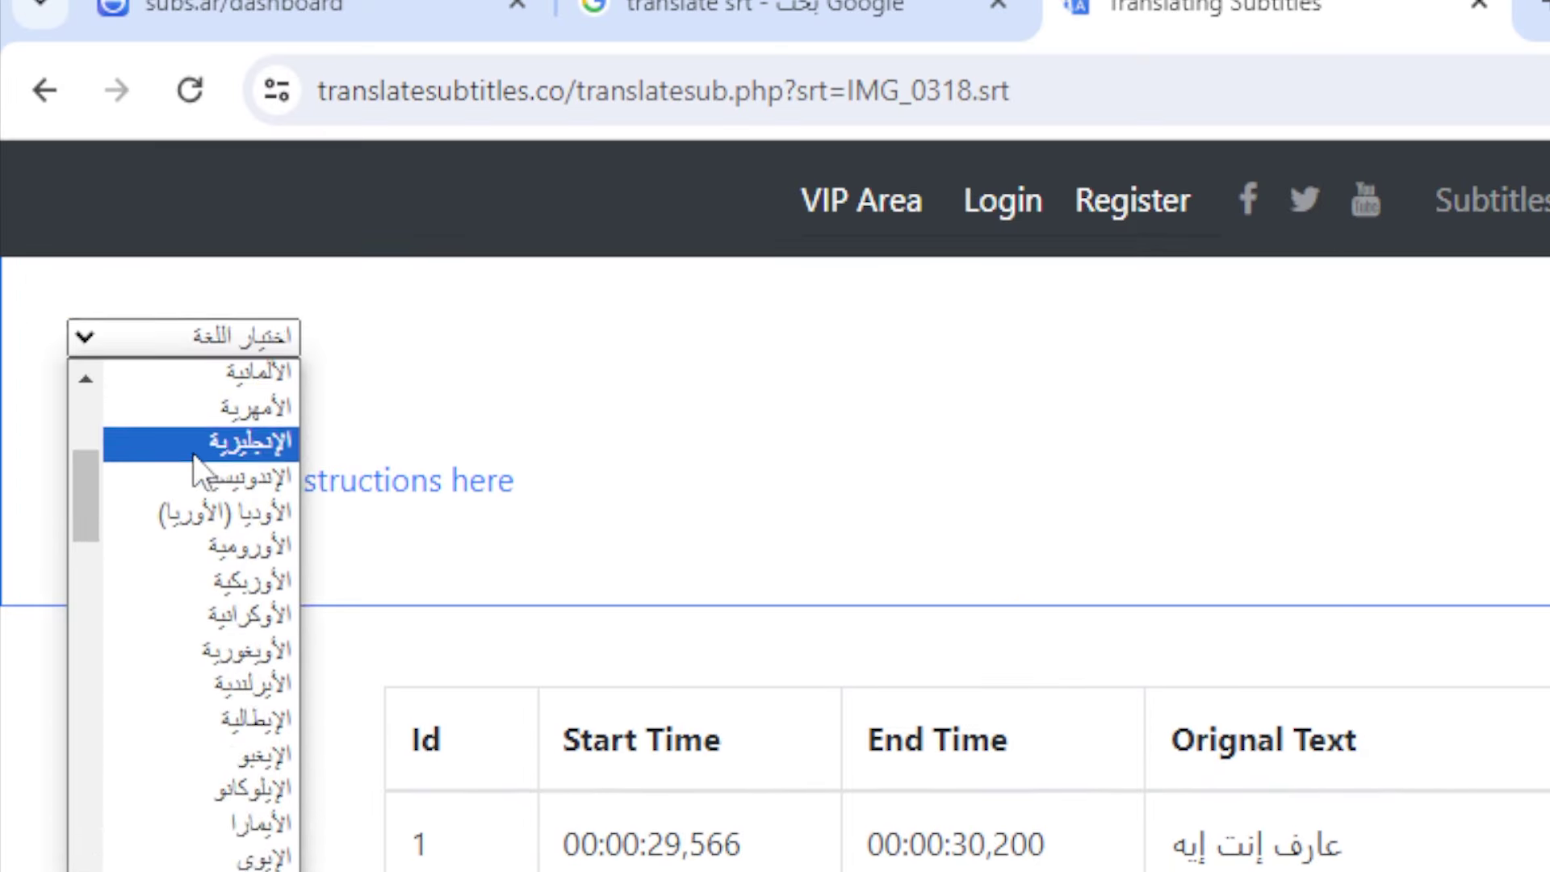
left_click(250, 139)
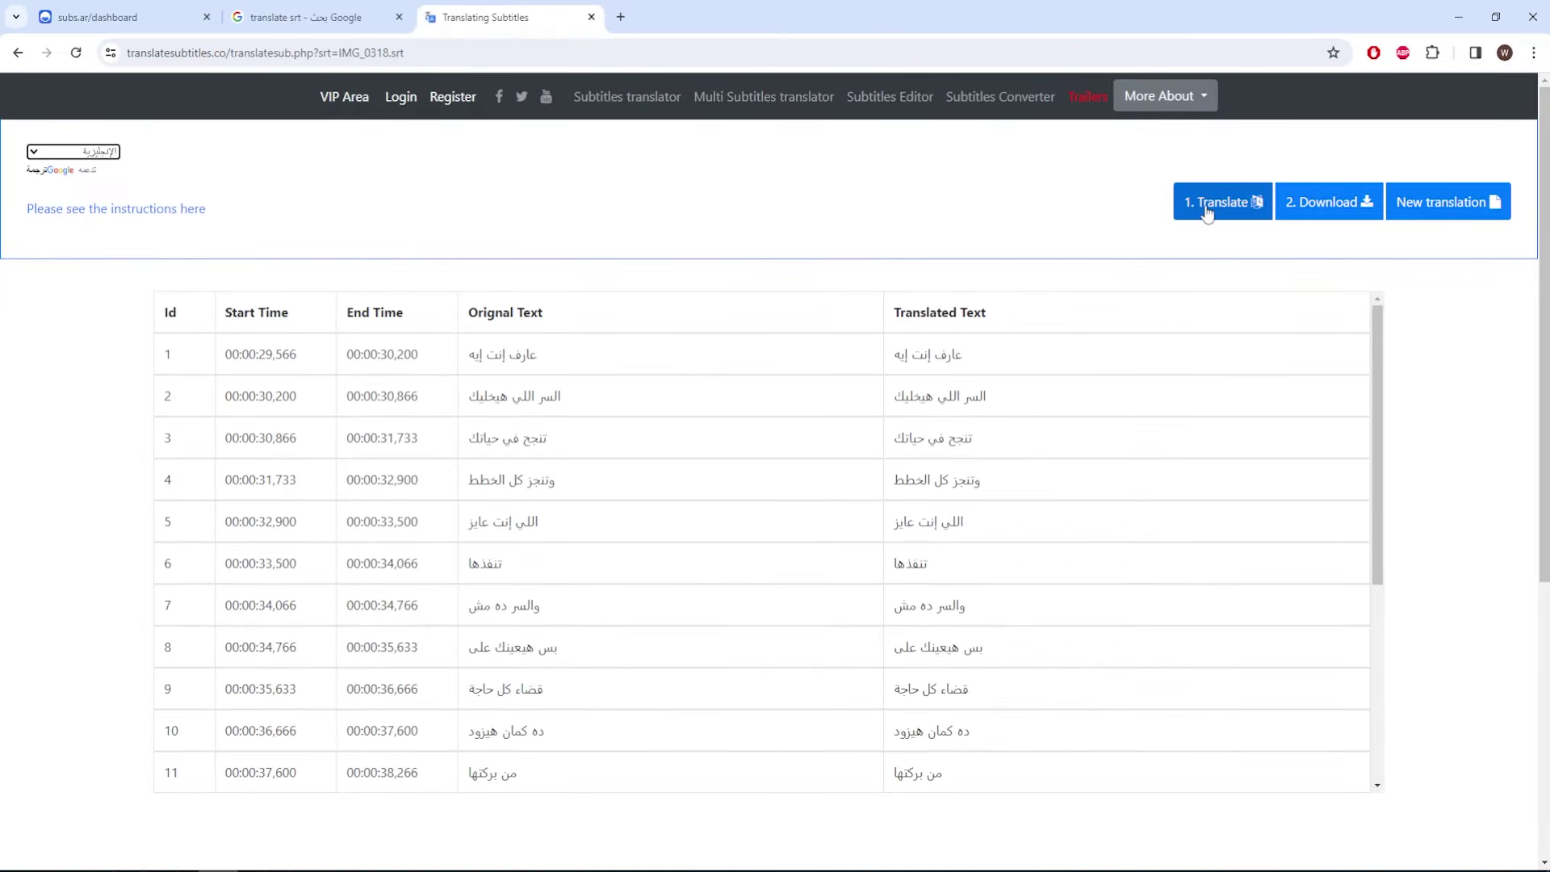
left_click(1207, 212)
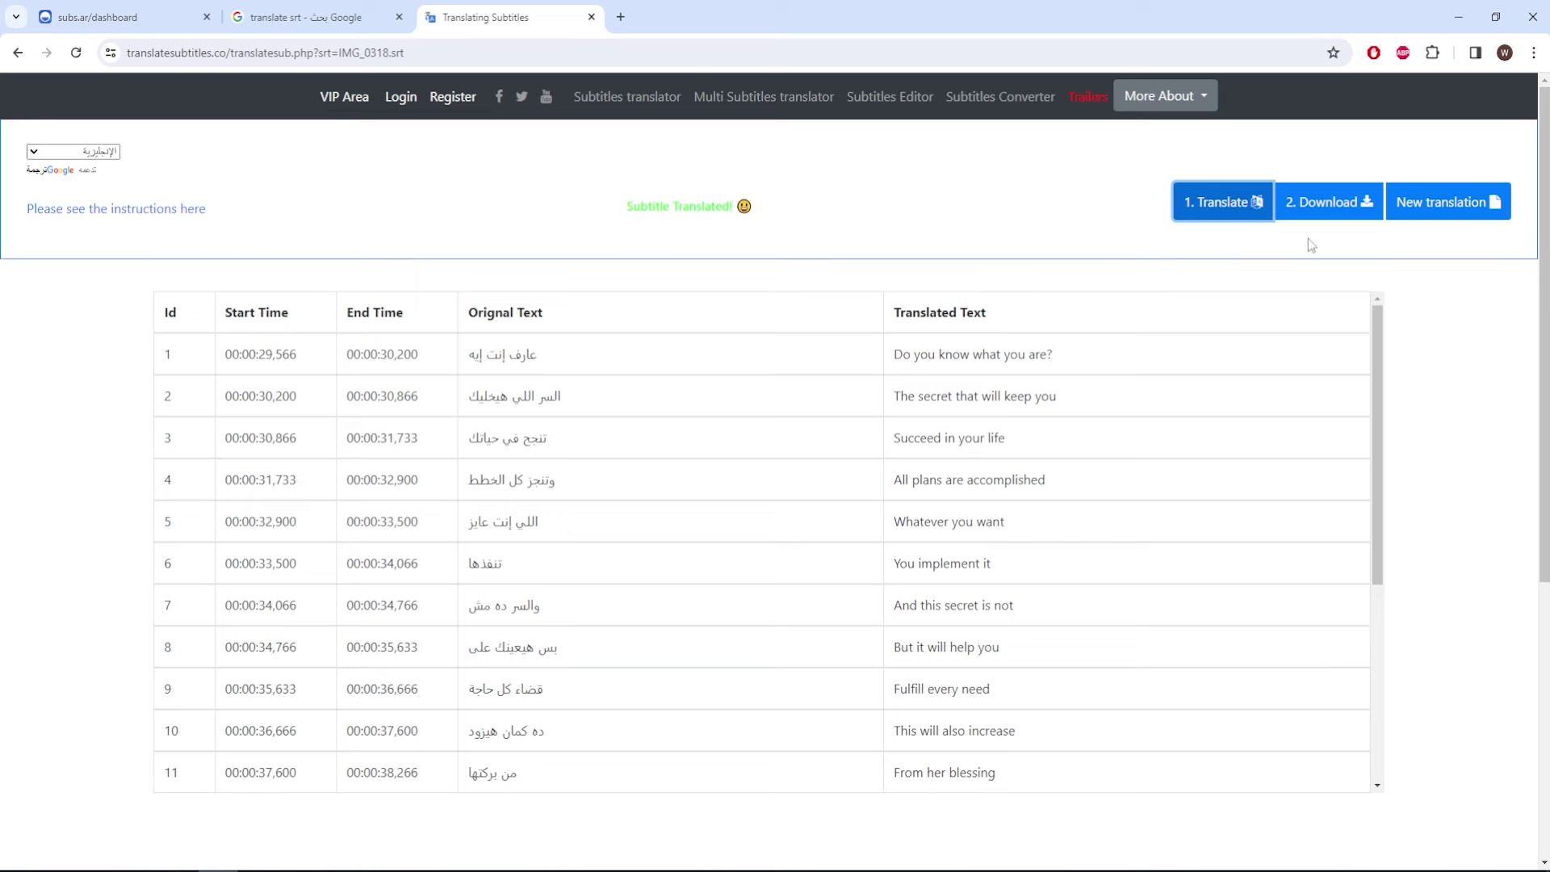
left_click(1330, 207)
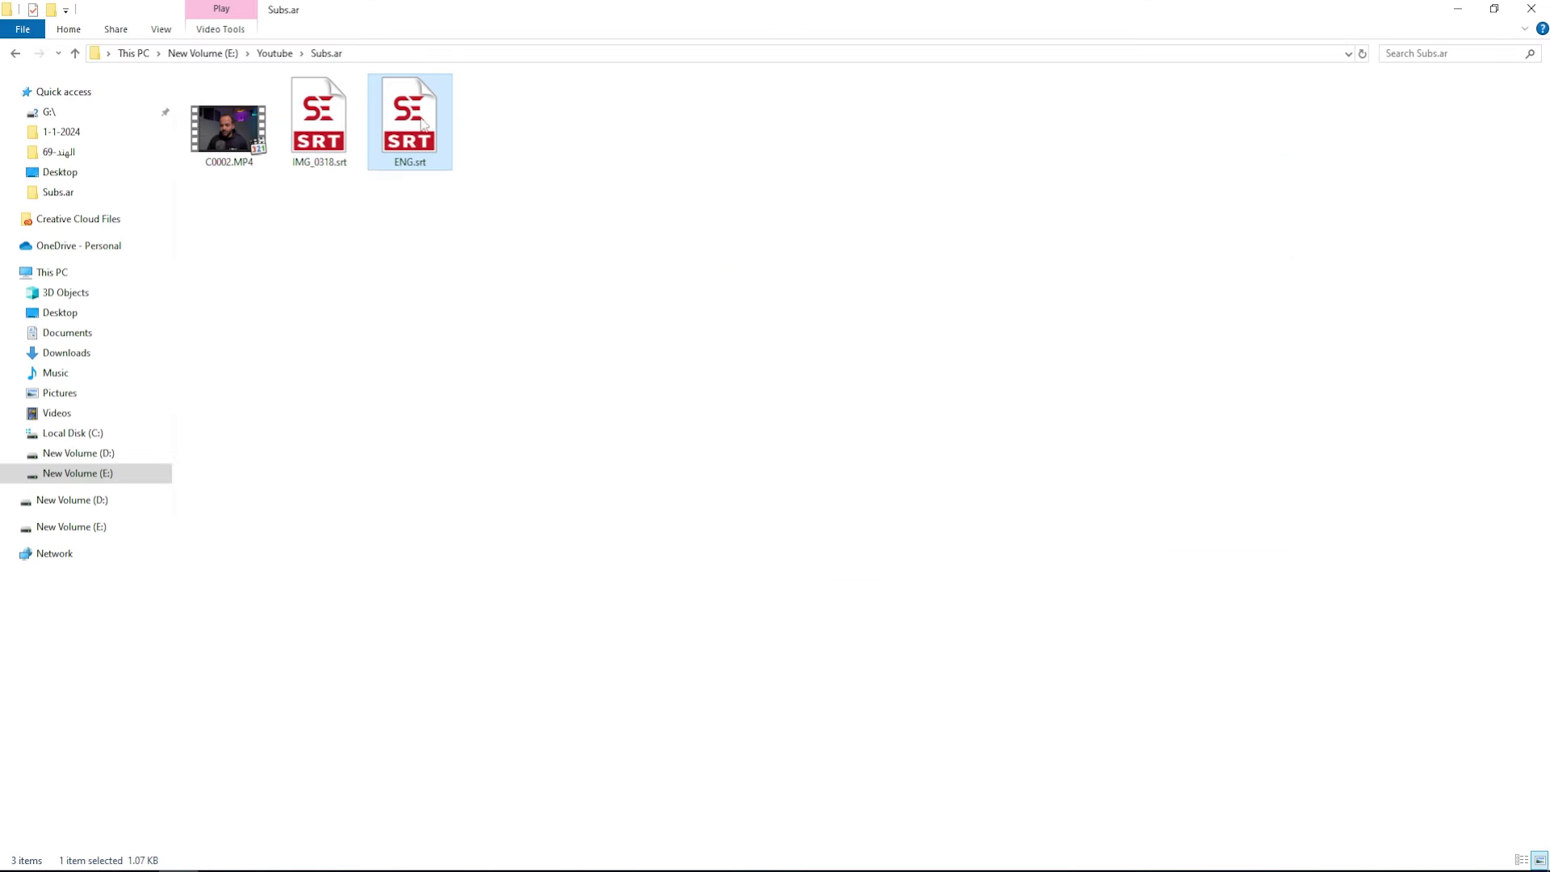
Import ENG.srt from the Subs.ar folder into the Premiere Pro project and try placing it over the existing Arabic caption track.
left_click_drag(410, 121, 275, 316)
left_click_drag(327, 216, 545, 484)
left_click_drag(548, 485, 549, 487)
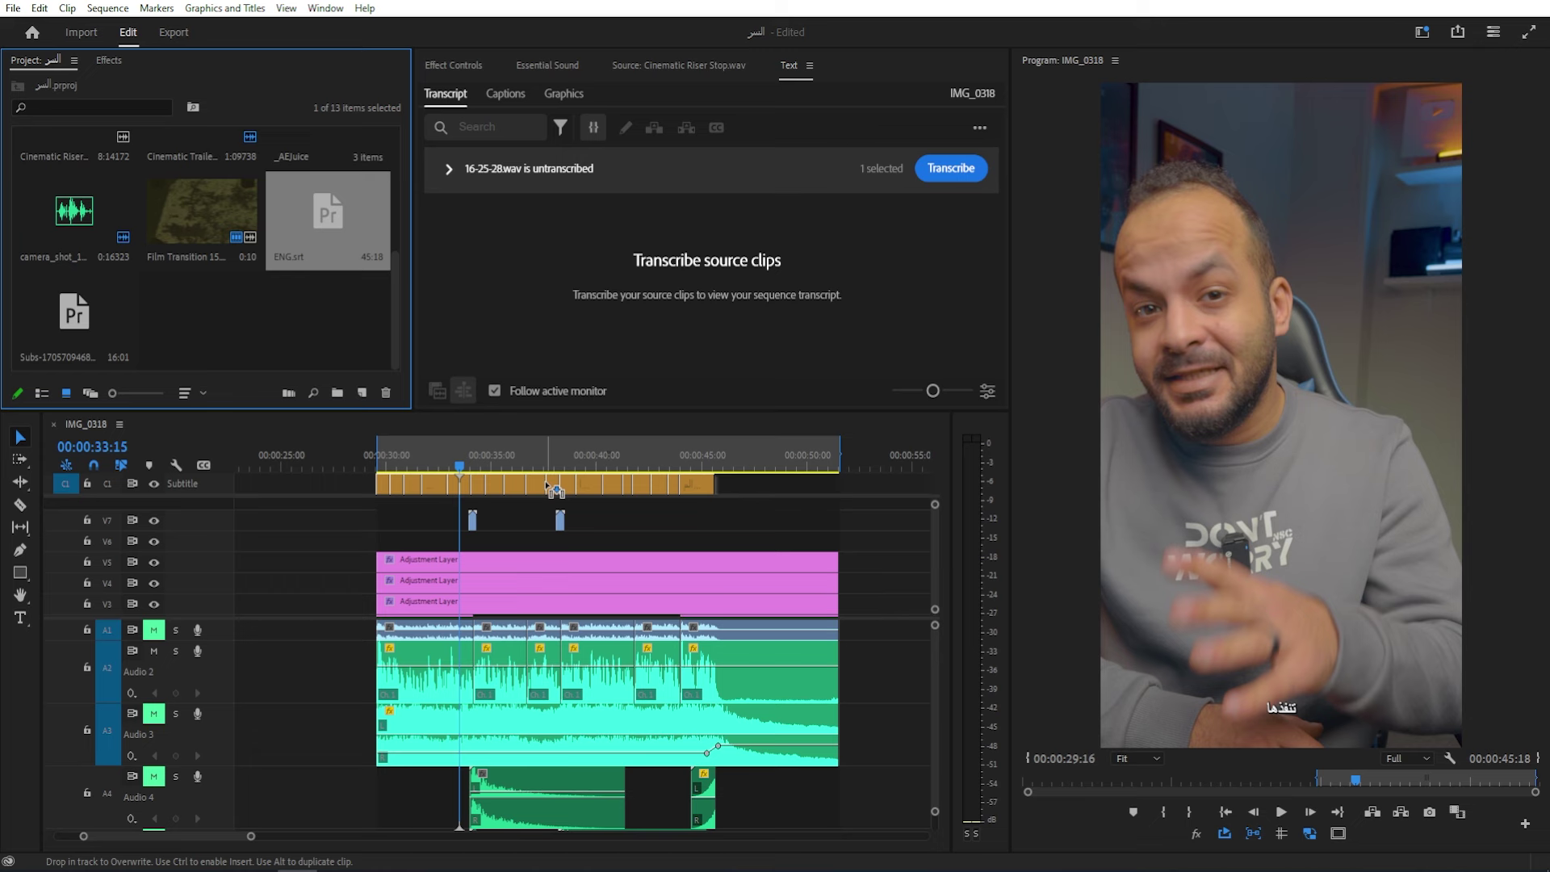
left_click_drag(550, 487, 550, 487)
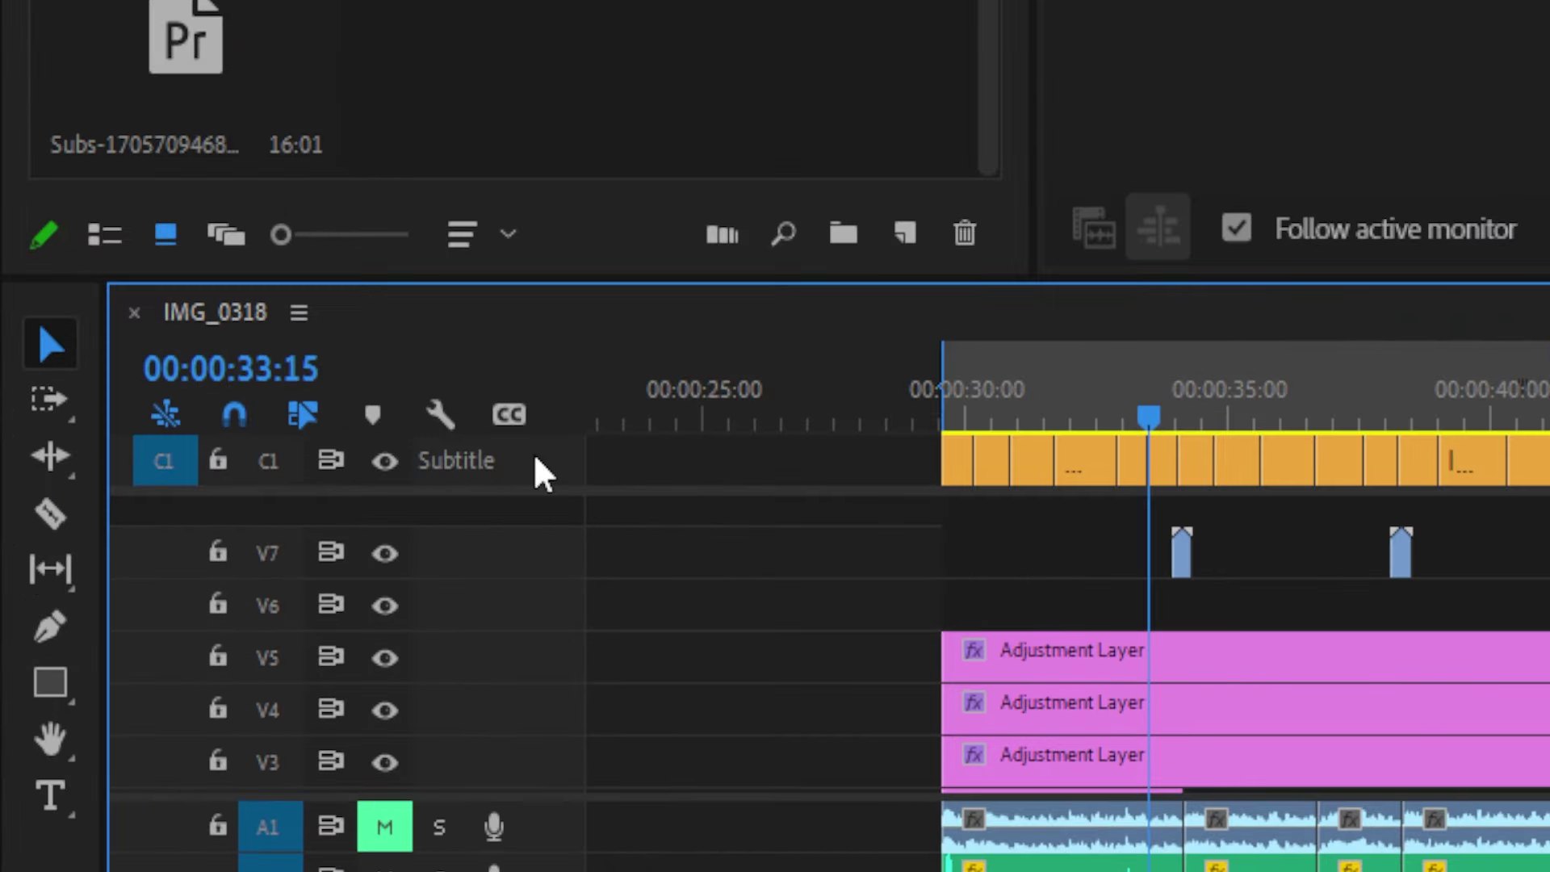
Add a second subtitle track above the Arabic captions in the sequence.
right_click(536, 458)
left_click(743, 543)
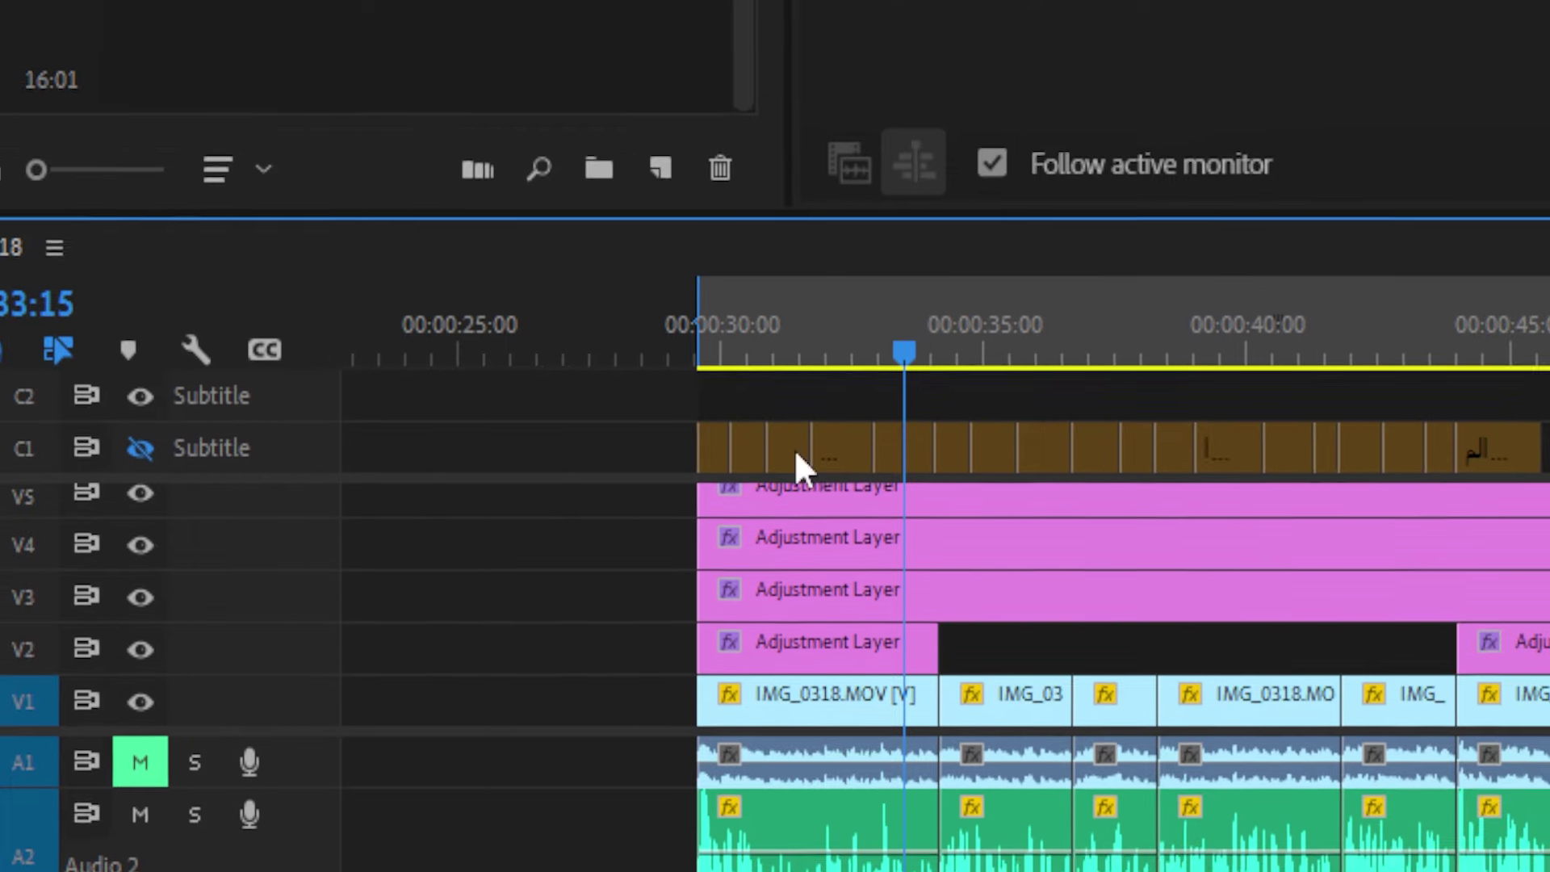
left_click(779, 450)
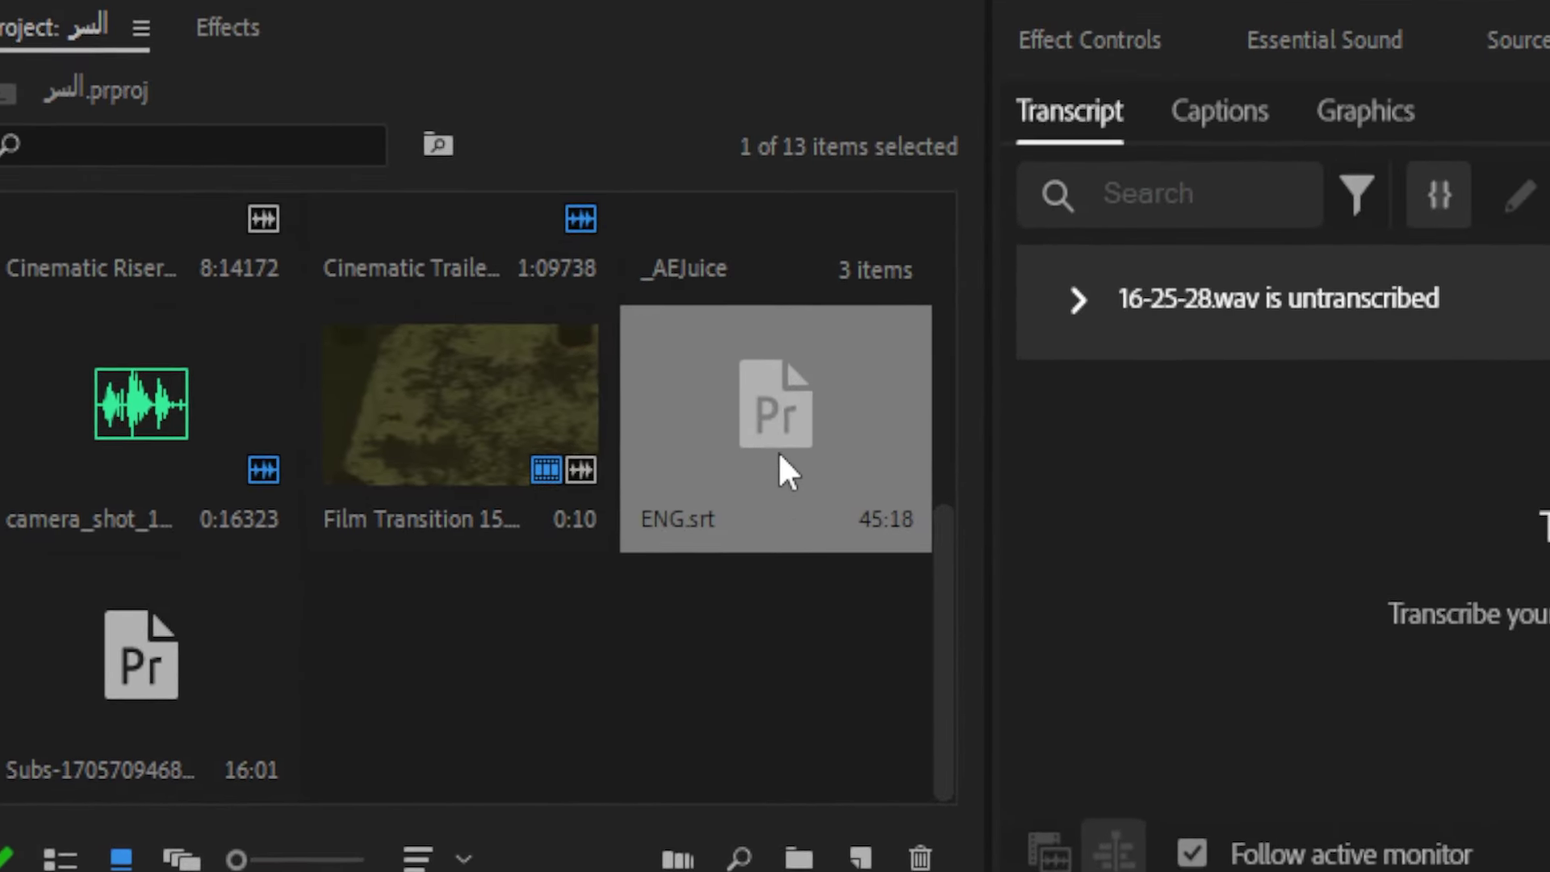
Place ENG.srt on the new subtitle track, aligned with the start of the Arabic captions.
mouse_move(777, 453)
left_mouse_down()
mouse_move(898, 871)
mouse_move(862, 585)
mouse_move(1282, 586)
mouse_move(789, 449)
left_mouse_up()
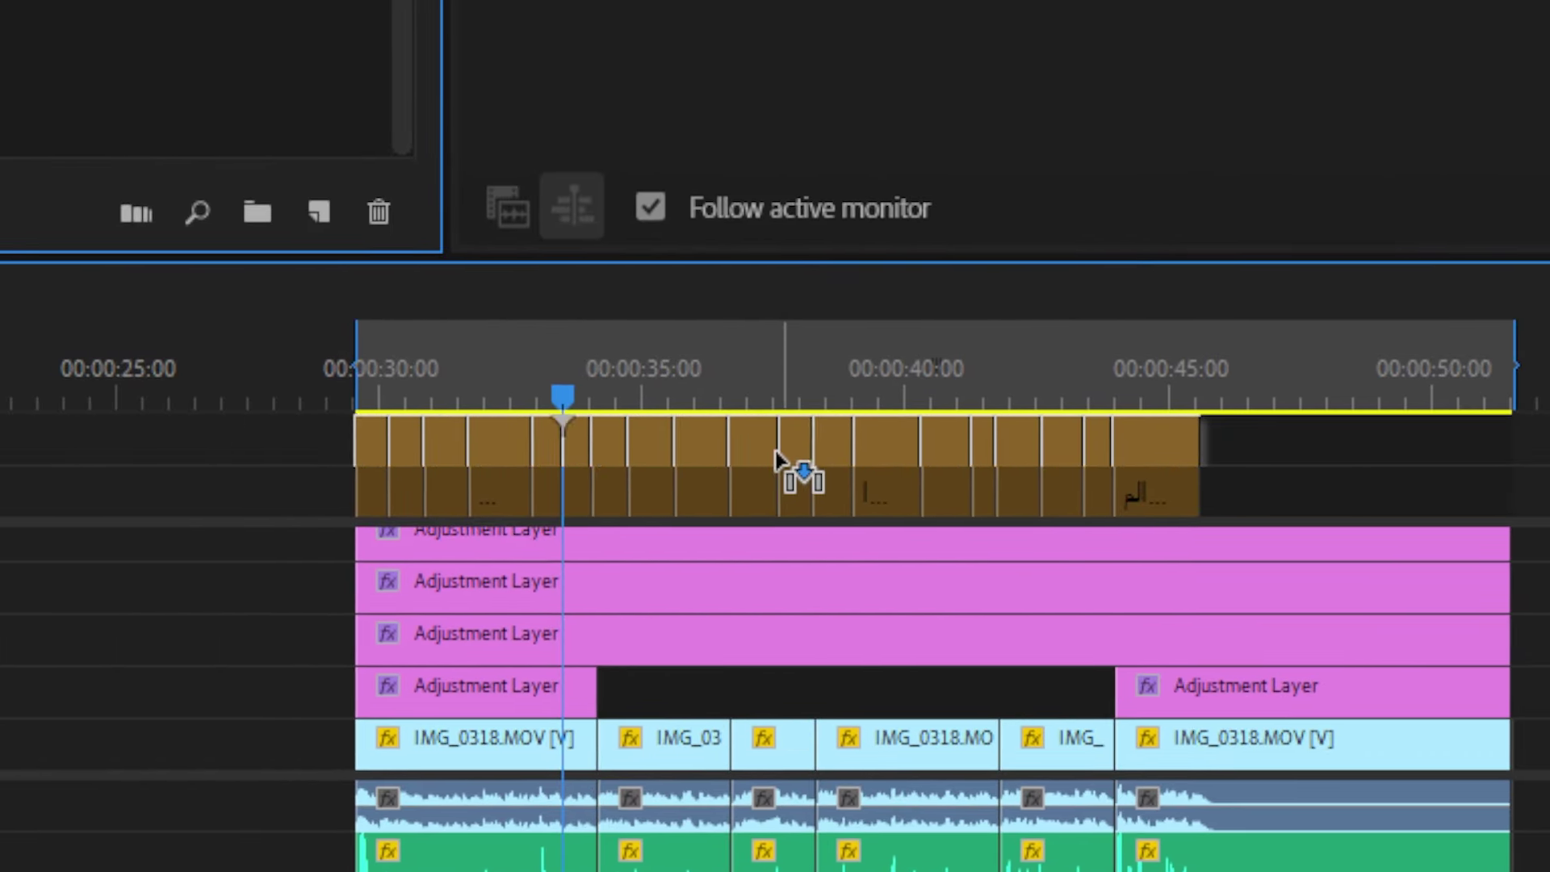
key("=")
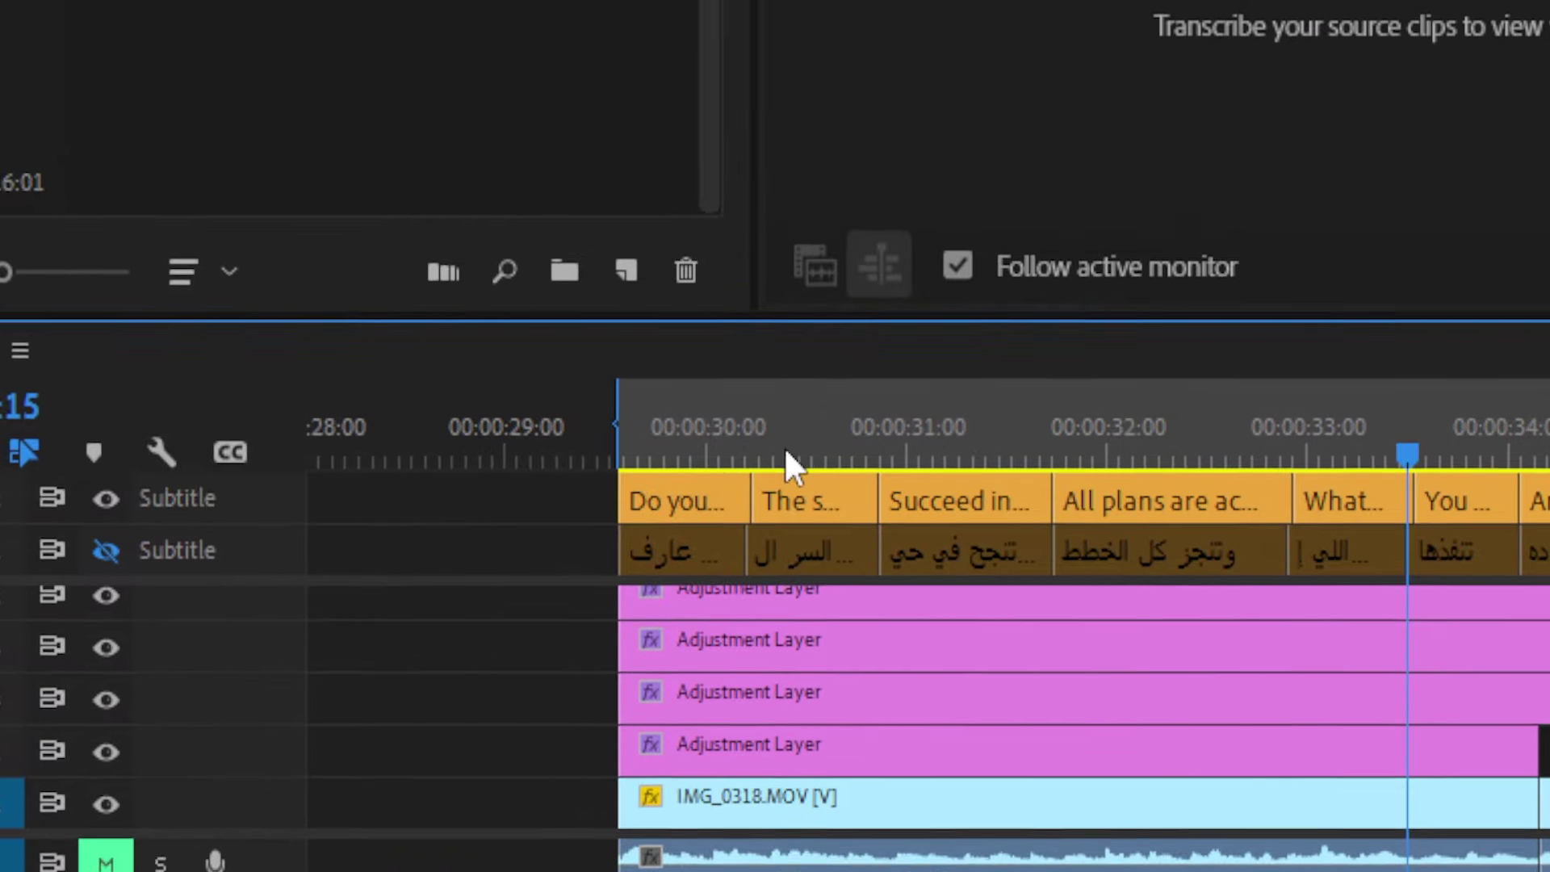
key("minus")
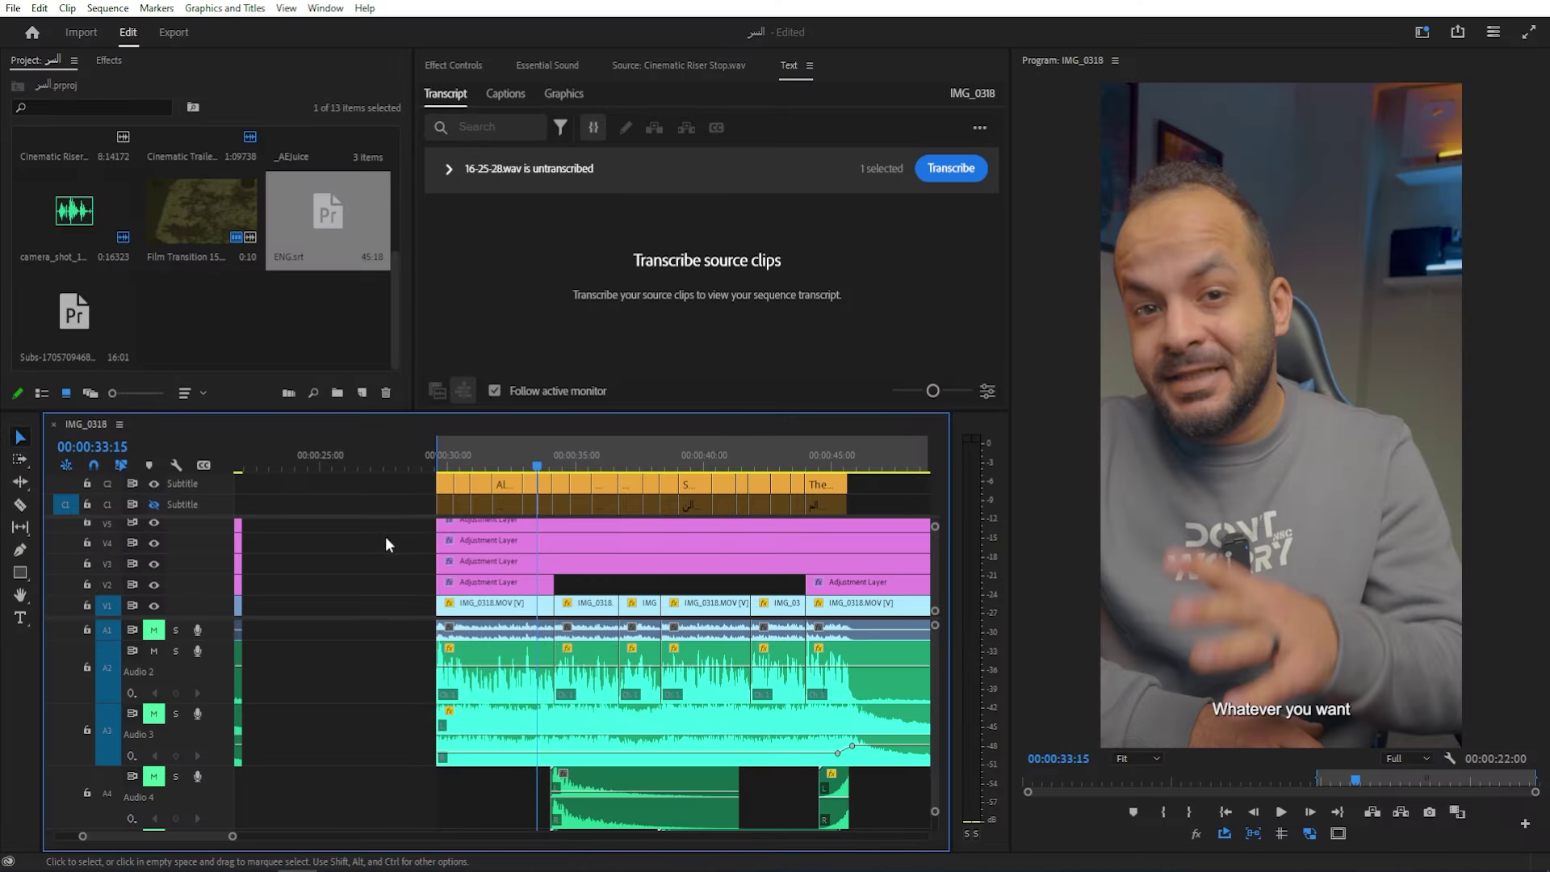
Check the caption graphics in the first section at 00:00:08:02, and return to the English captions at 00:00:37:03.
scroll(380, 540, "up", 5)
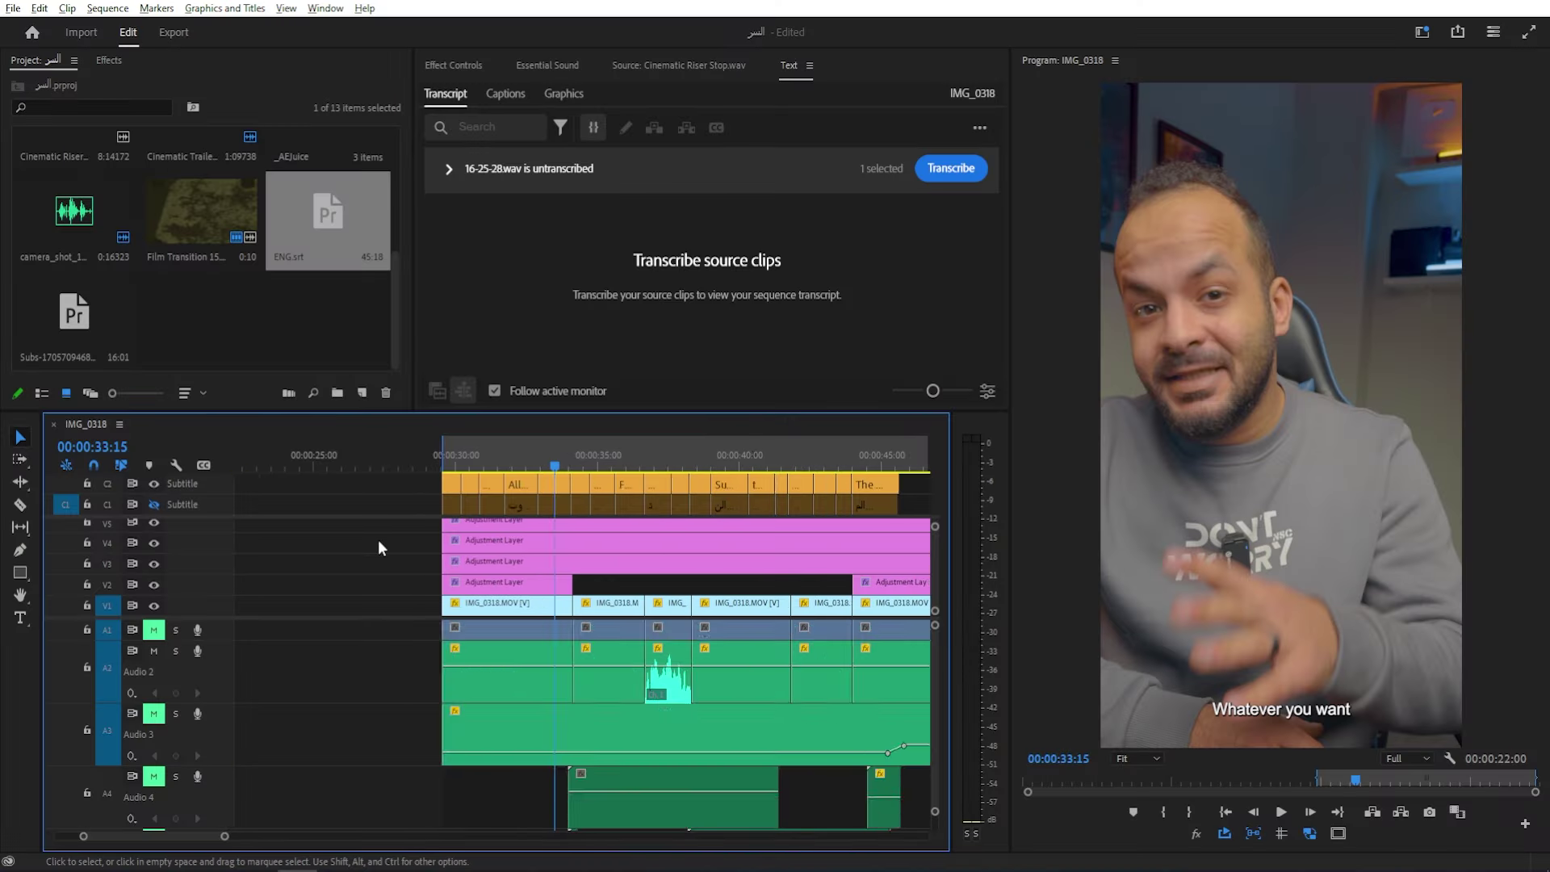
scroll(370, 541, "up", 8)
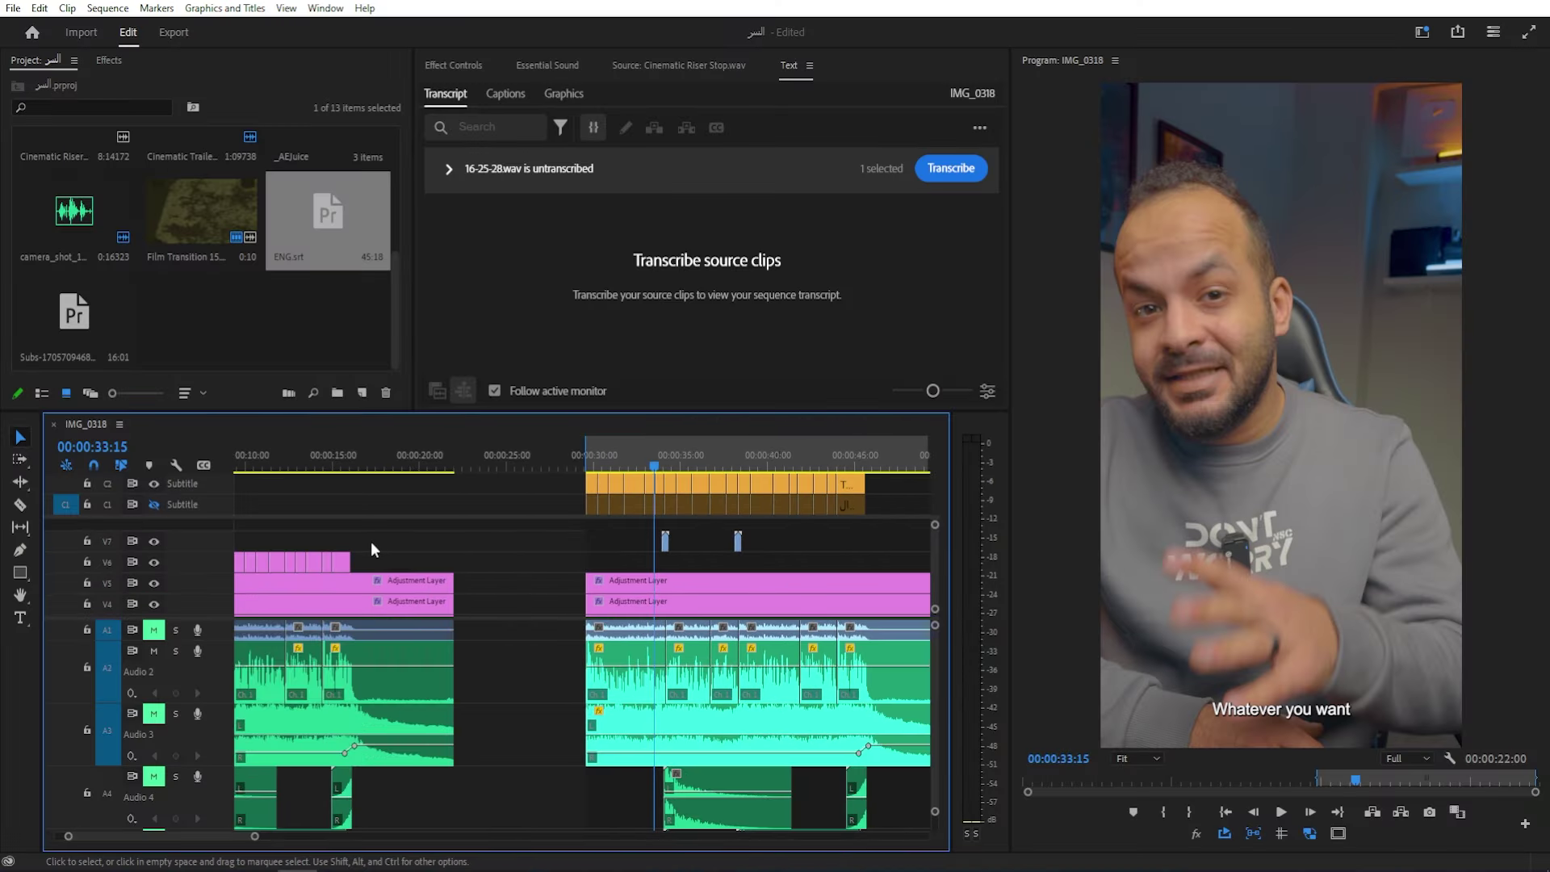
left_click(370, 455)
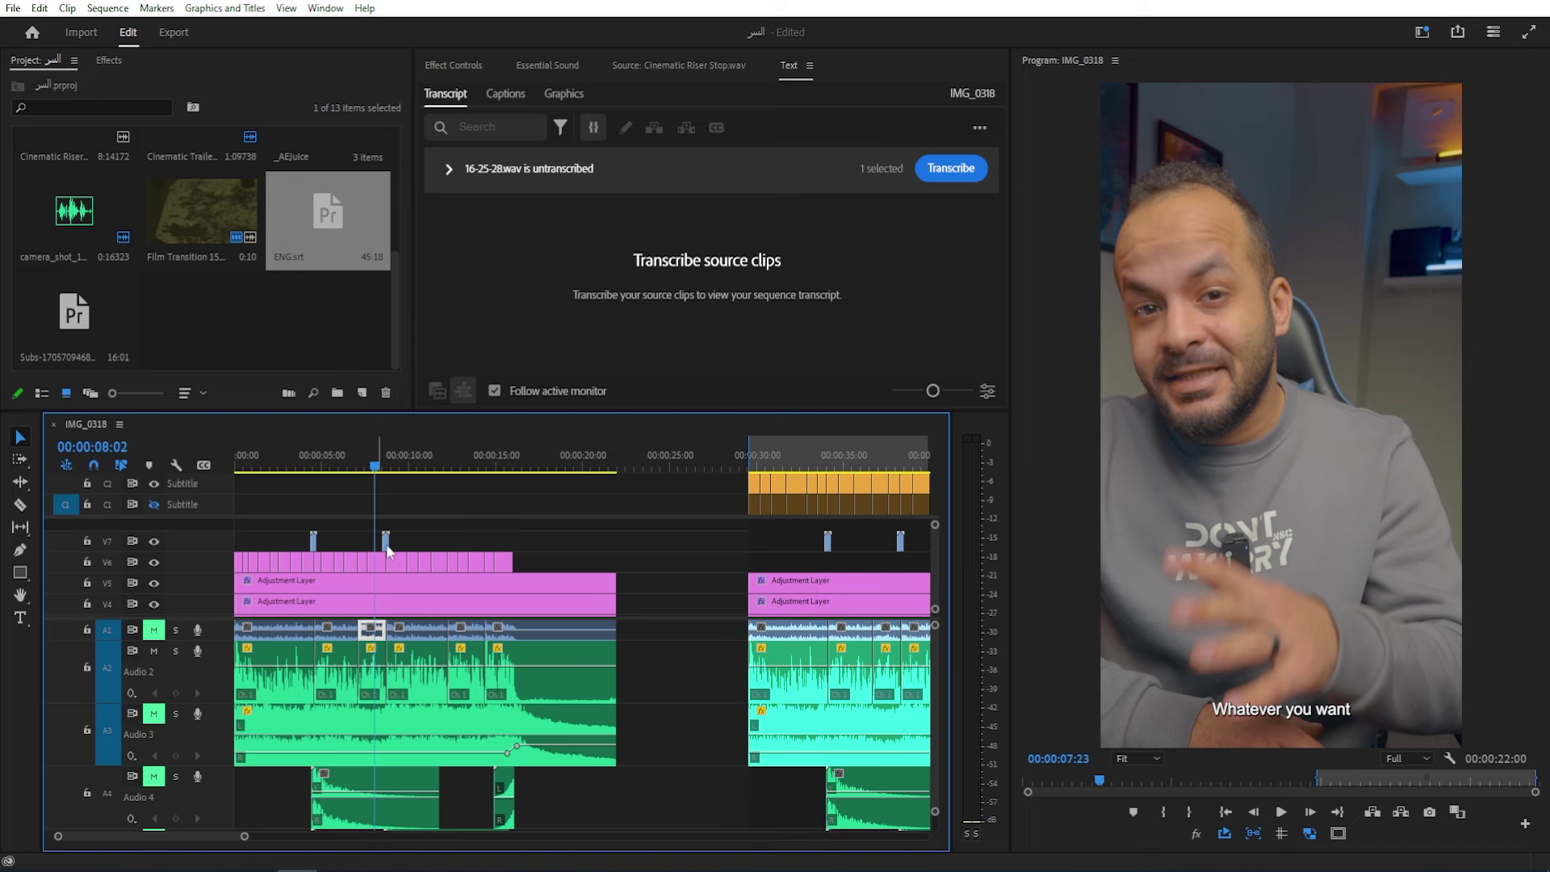
left_click(376, 563)
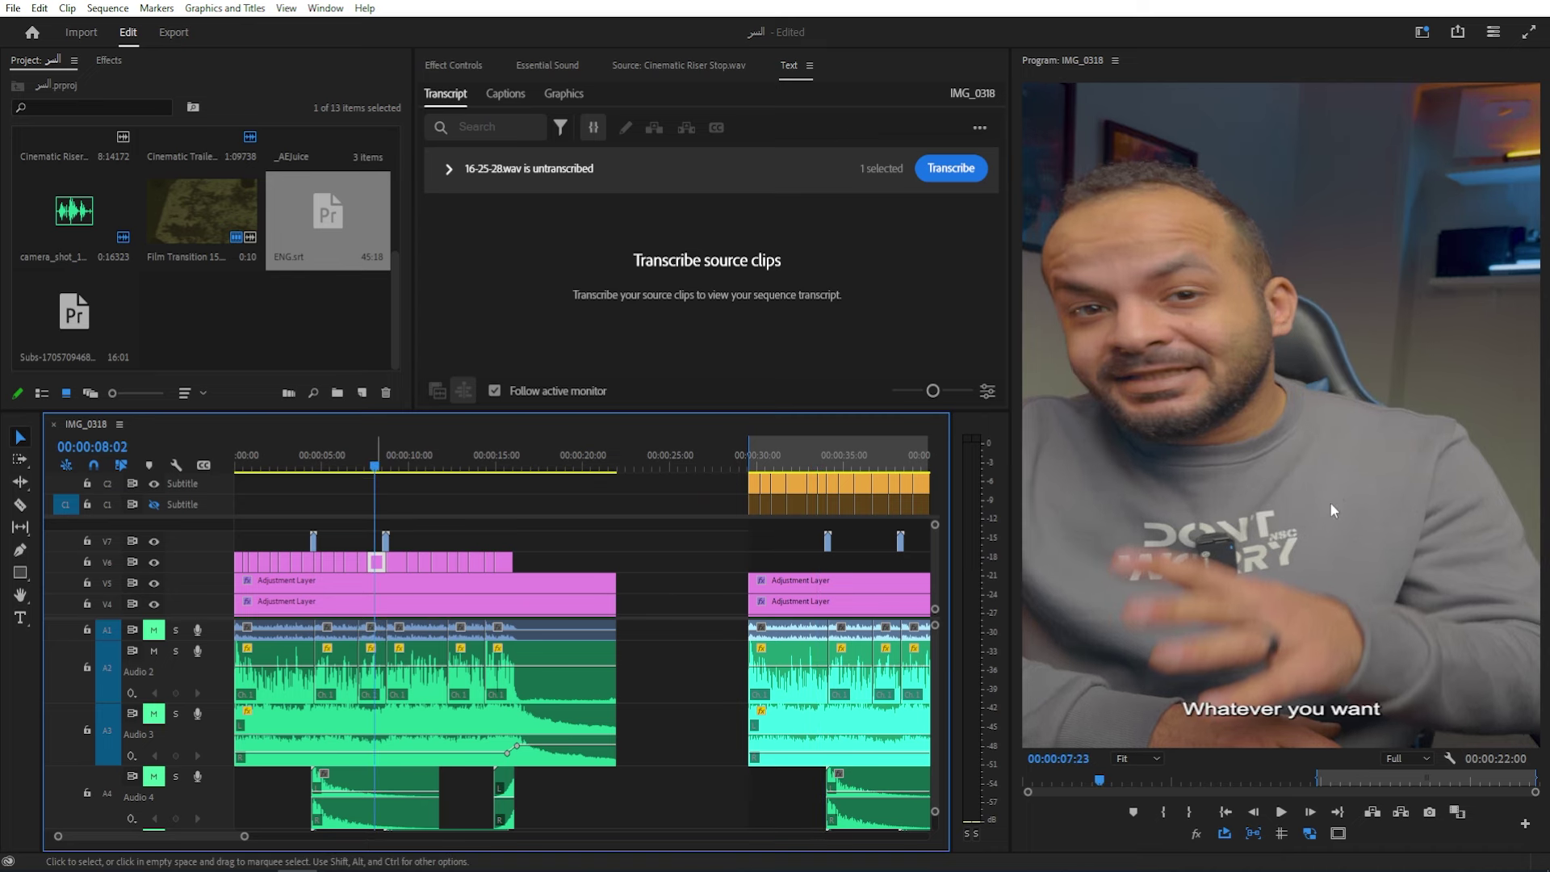
scroll(654, 448, "down", 4)
left_click(619, 452)
left_click_drag(618, 466, 614, 466)
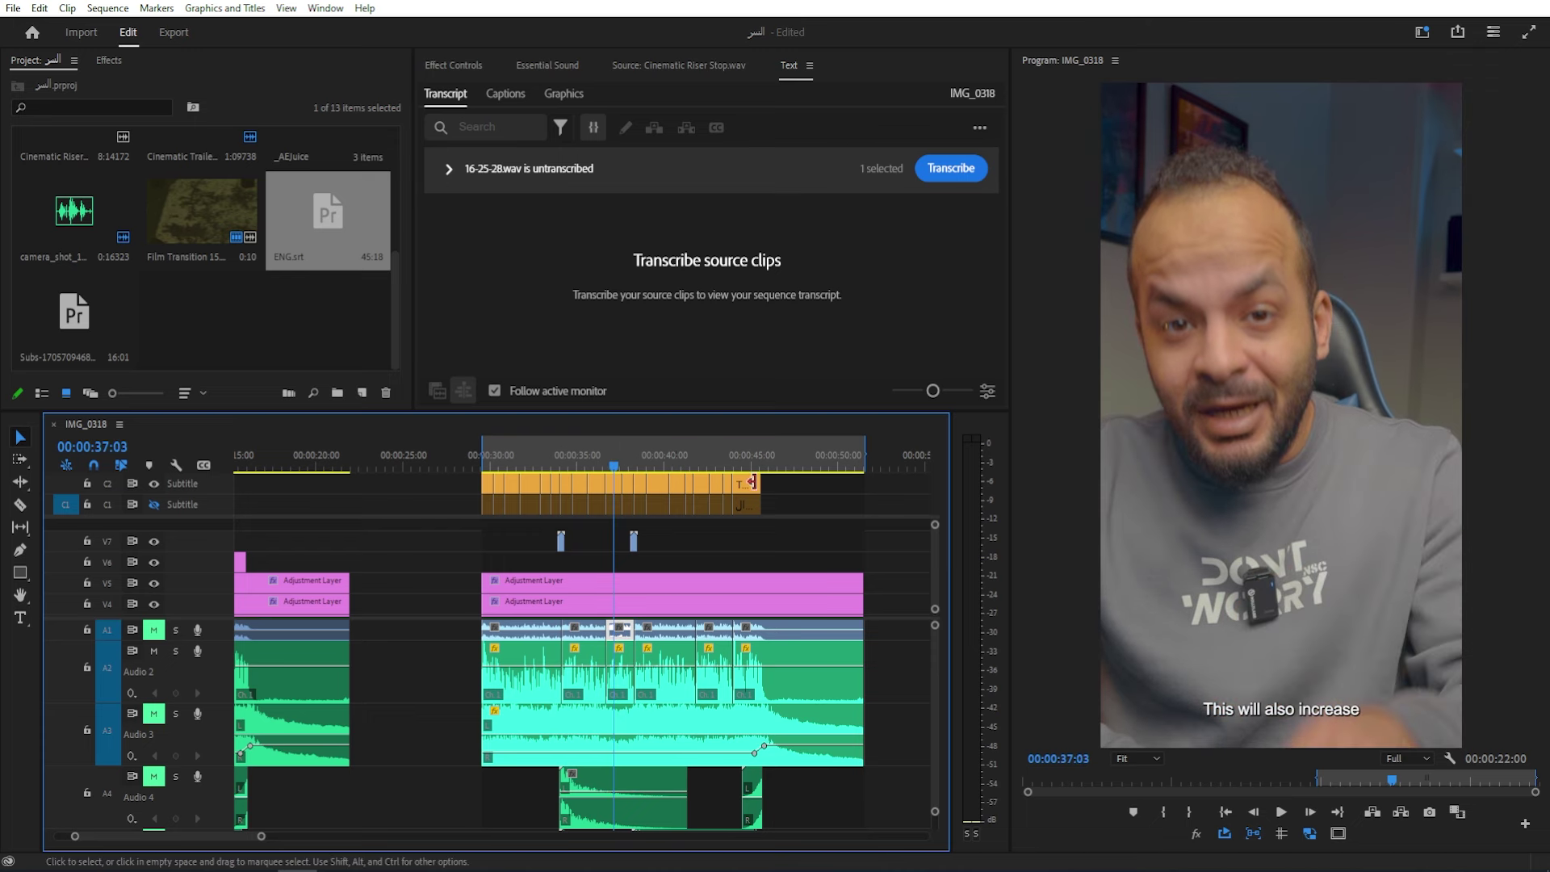
Save the project and upgrade all the English captions on the upper subtitle track to graphics.
left_click(808, 484)
key("ctrl+s")
left_click_drag(811, 482, 476, 484)
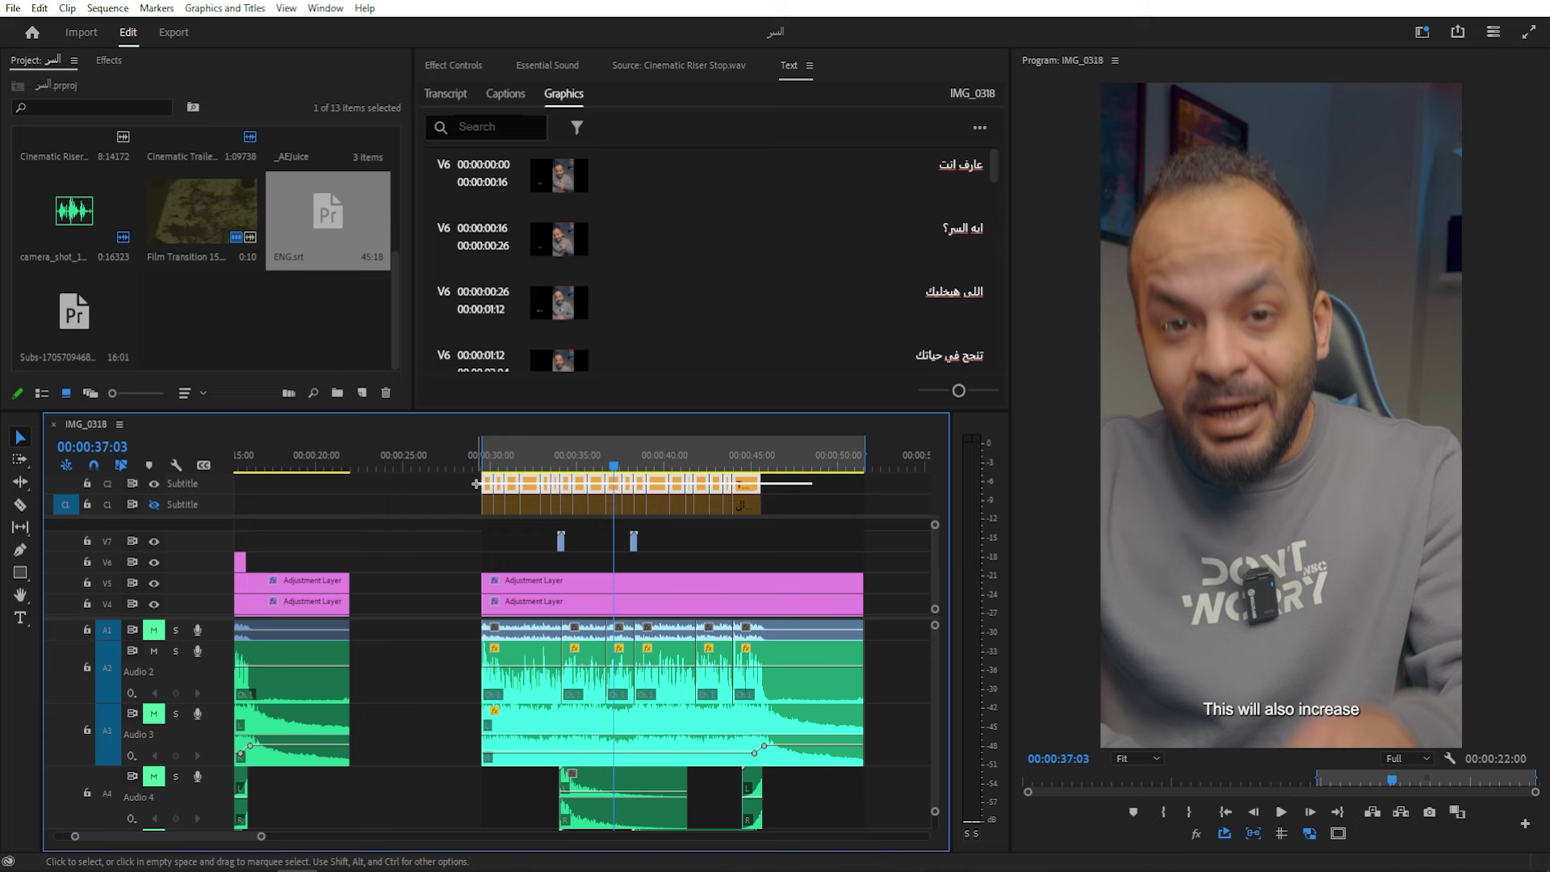
left_click_drag(469, 484, 467, 482)
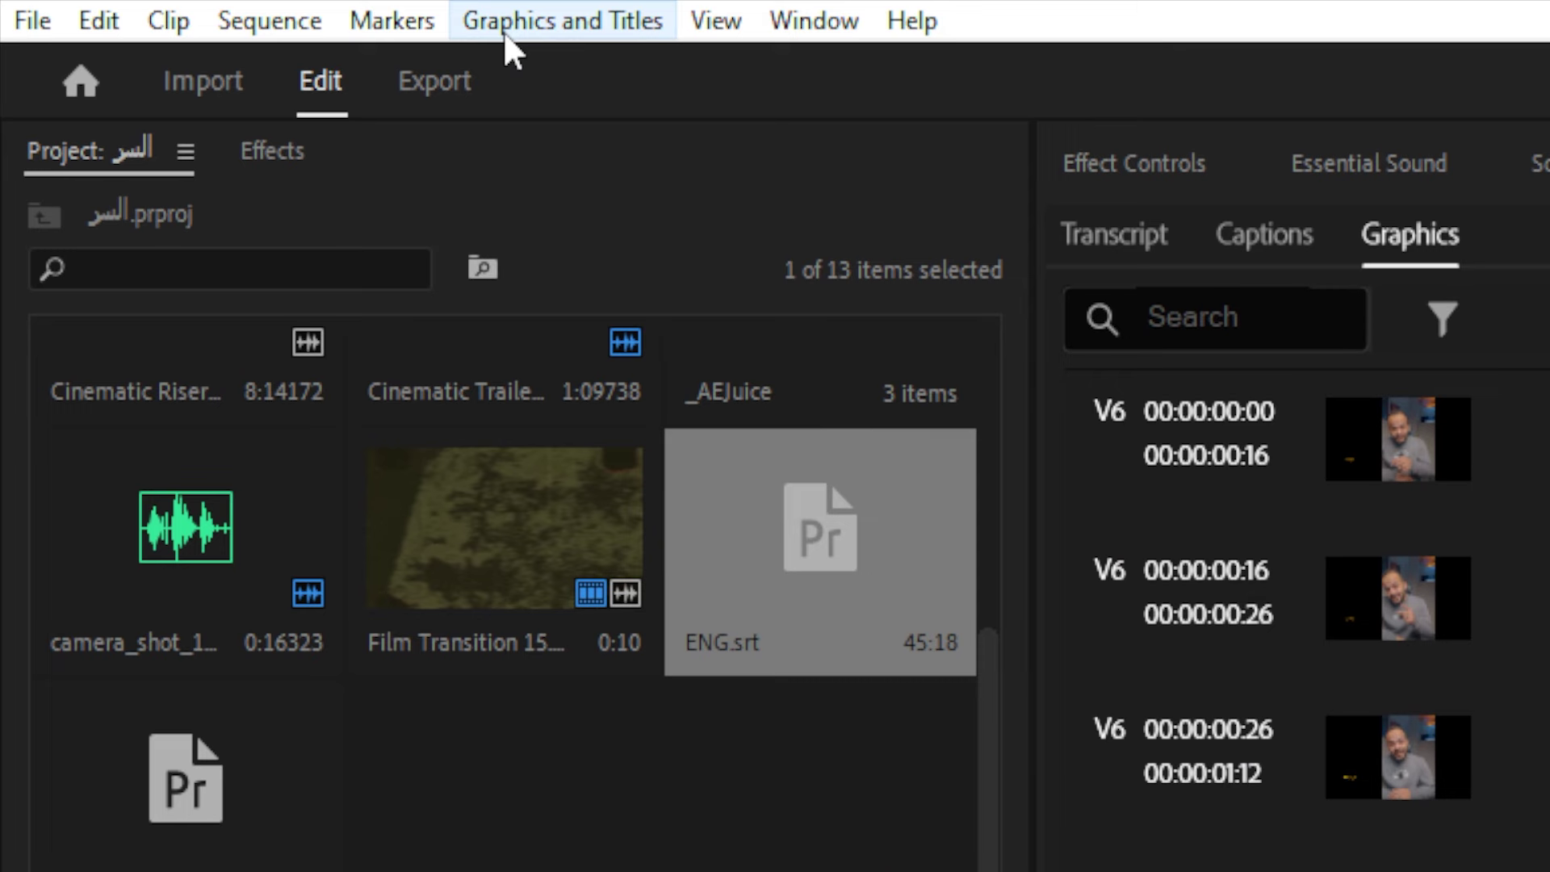
left_click(505, 33)
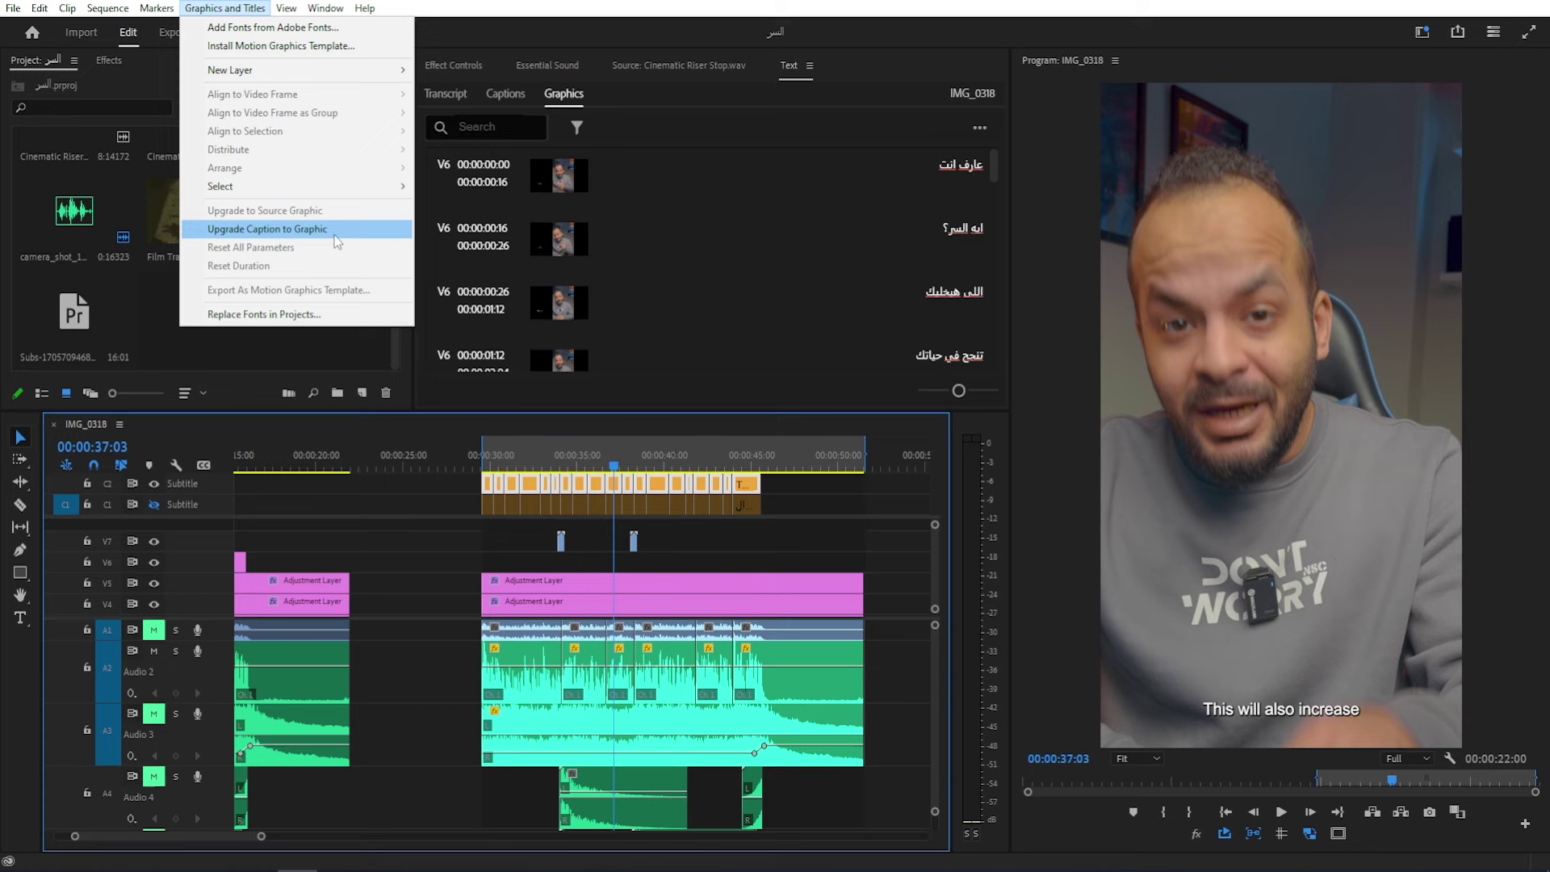
left_click(778, 454)
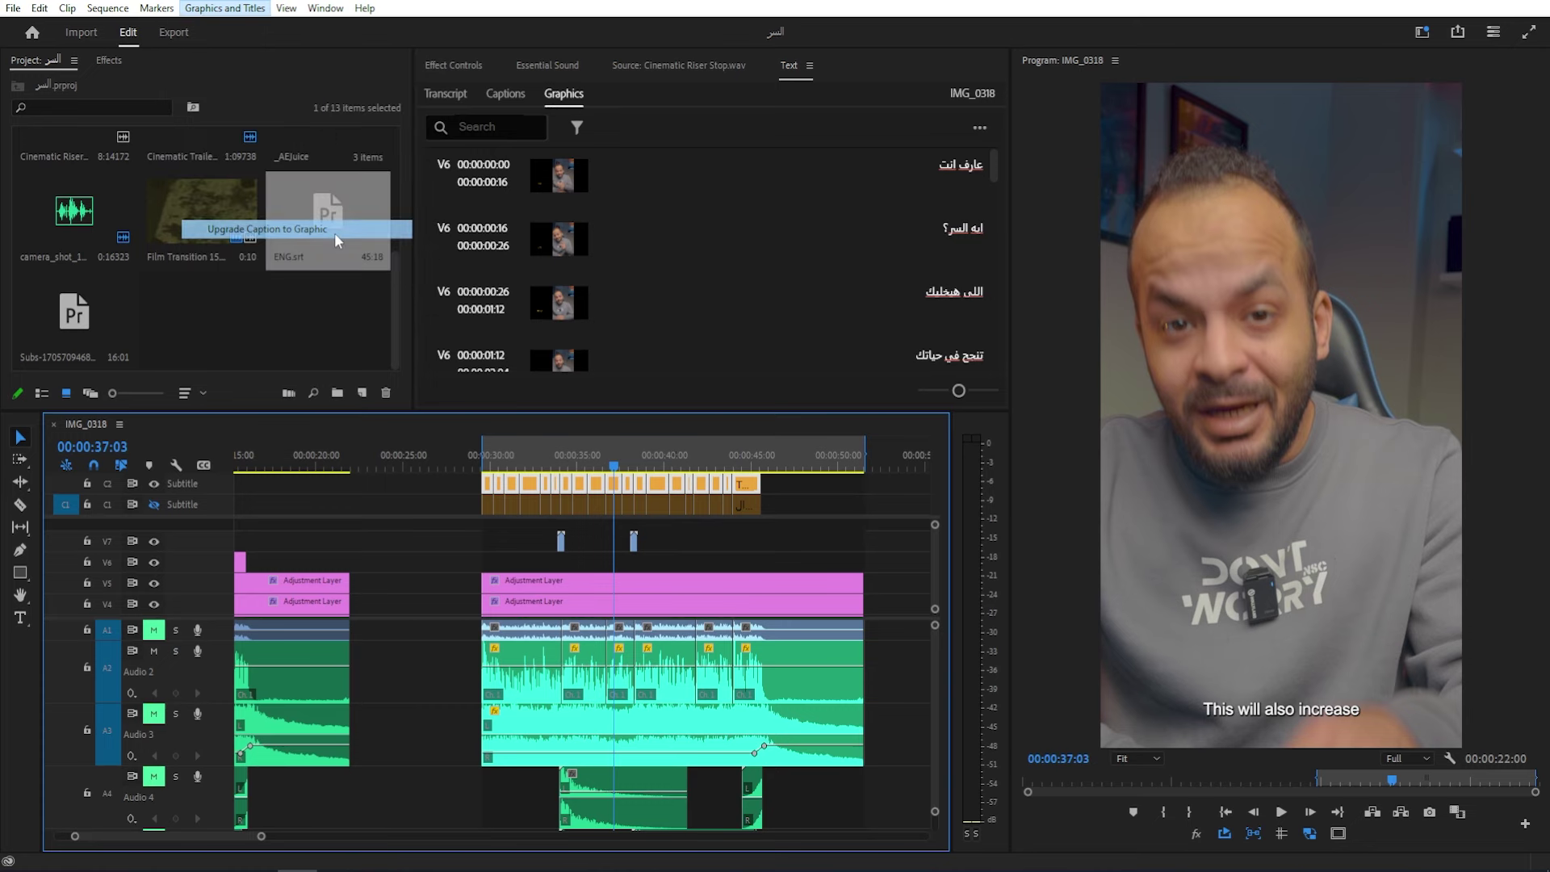
Select all the English caption graphics on video track V8 and show their text properties in Essential Graphics.
key("grave")
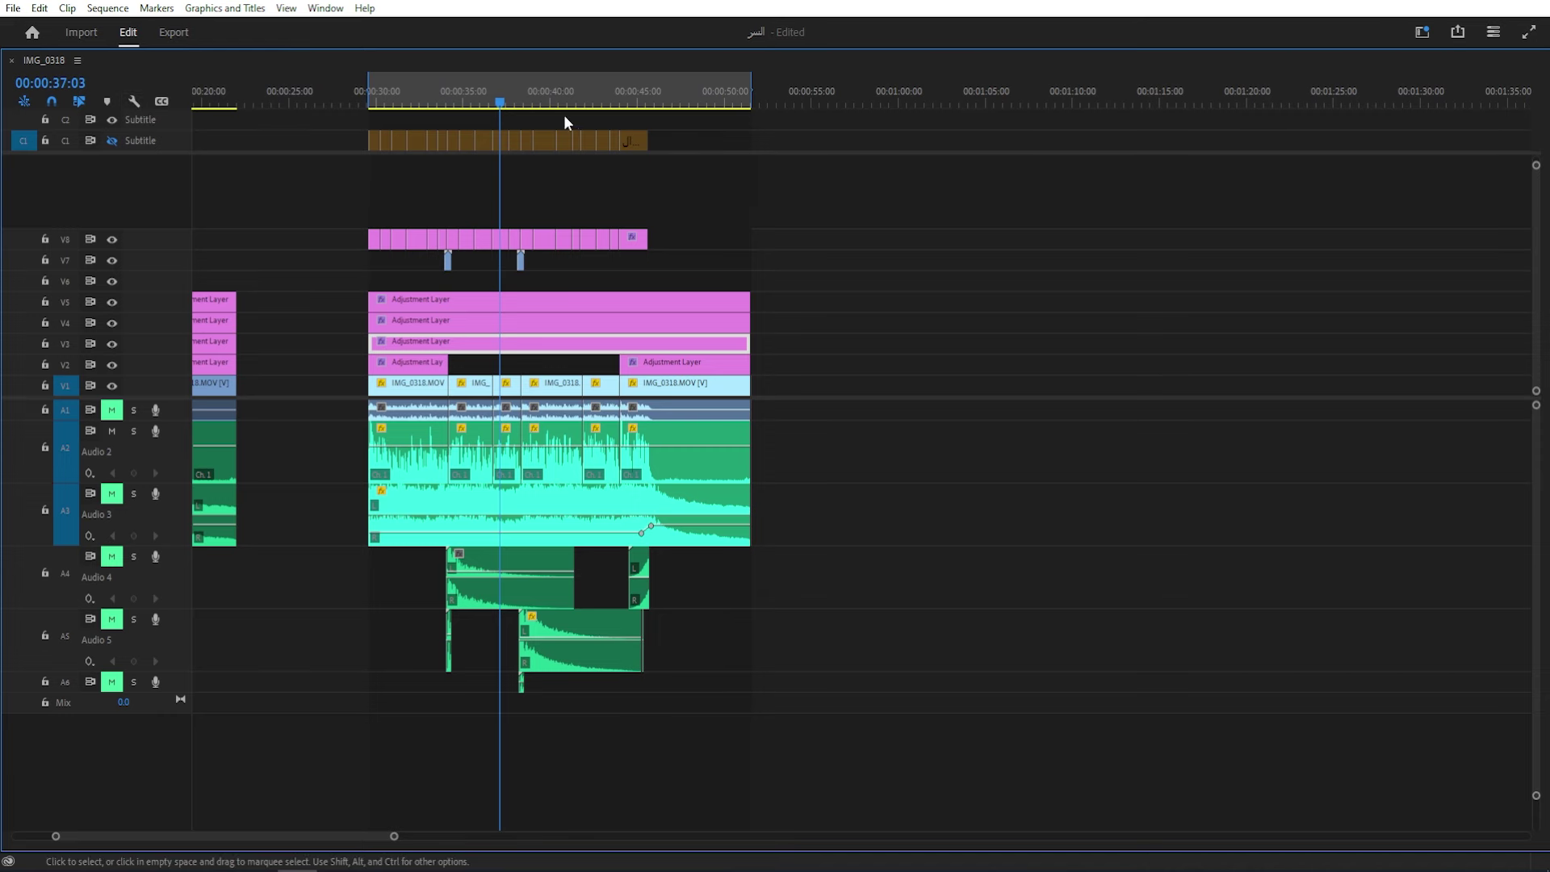
scroll(521, 239, "up", 5)
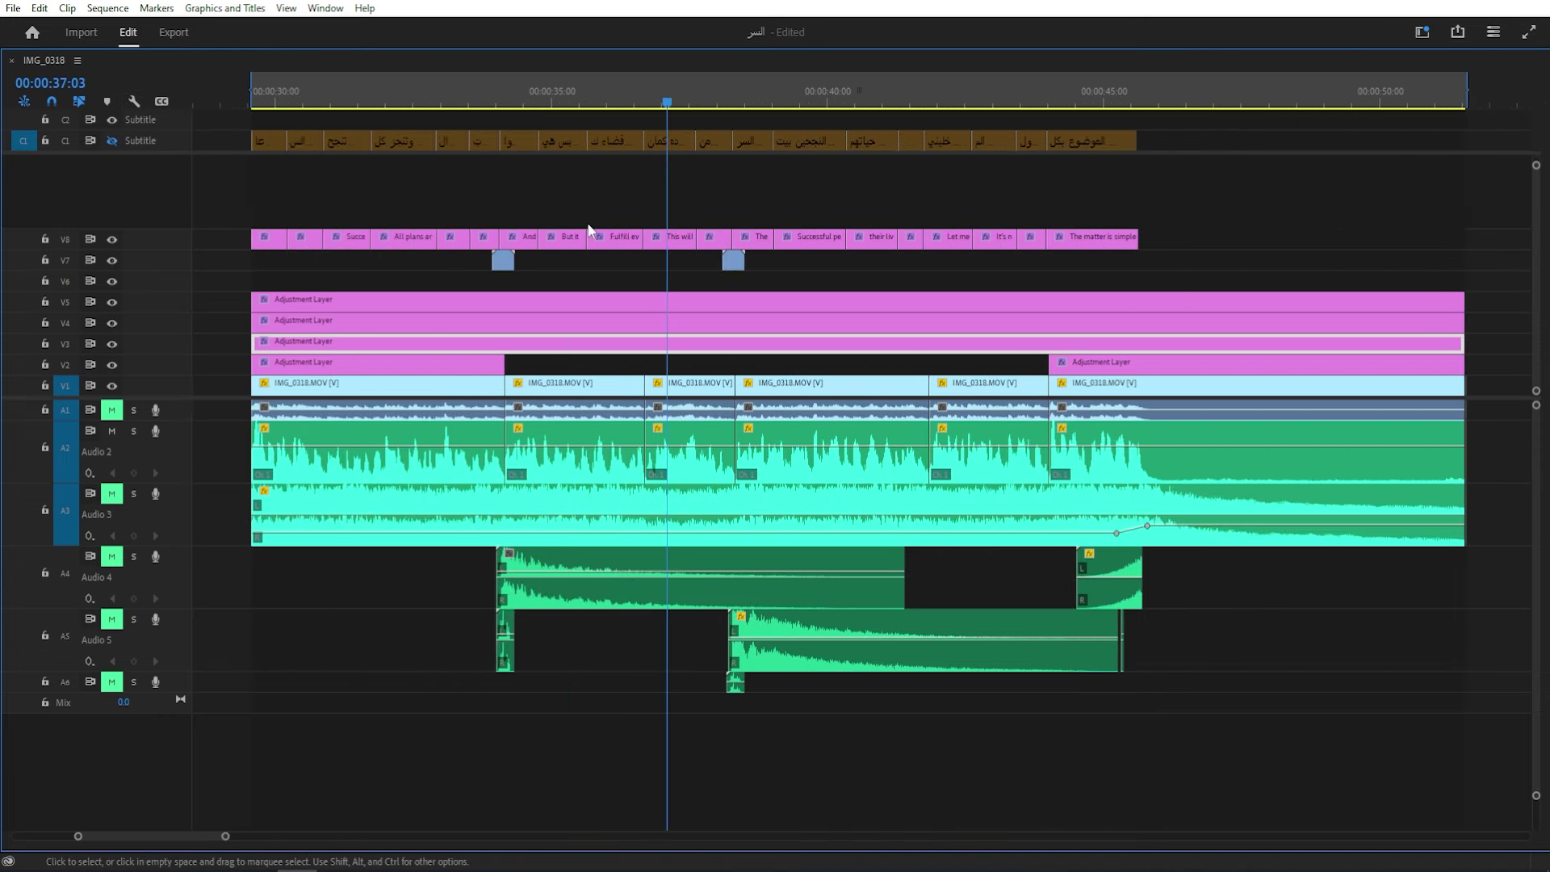
left_click_drag(1180, 211, 360, 229)
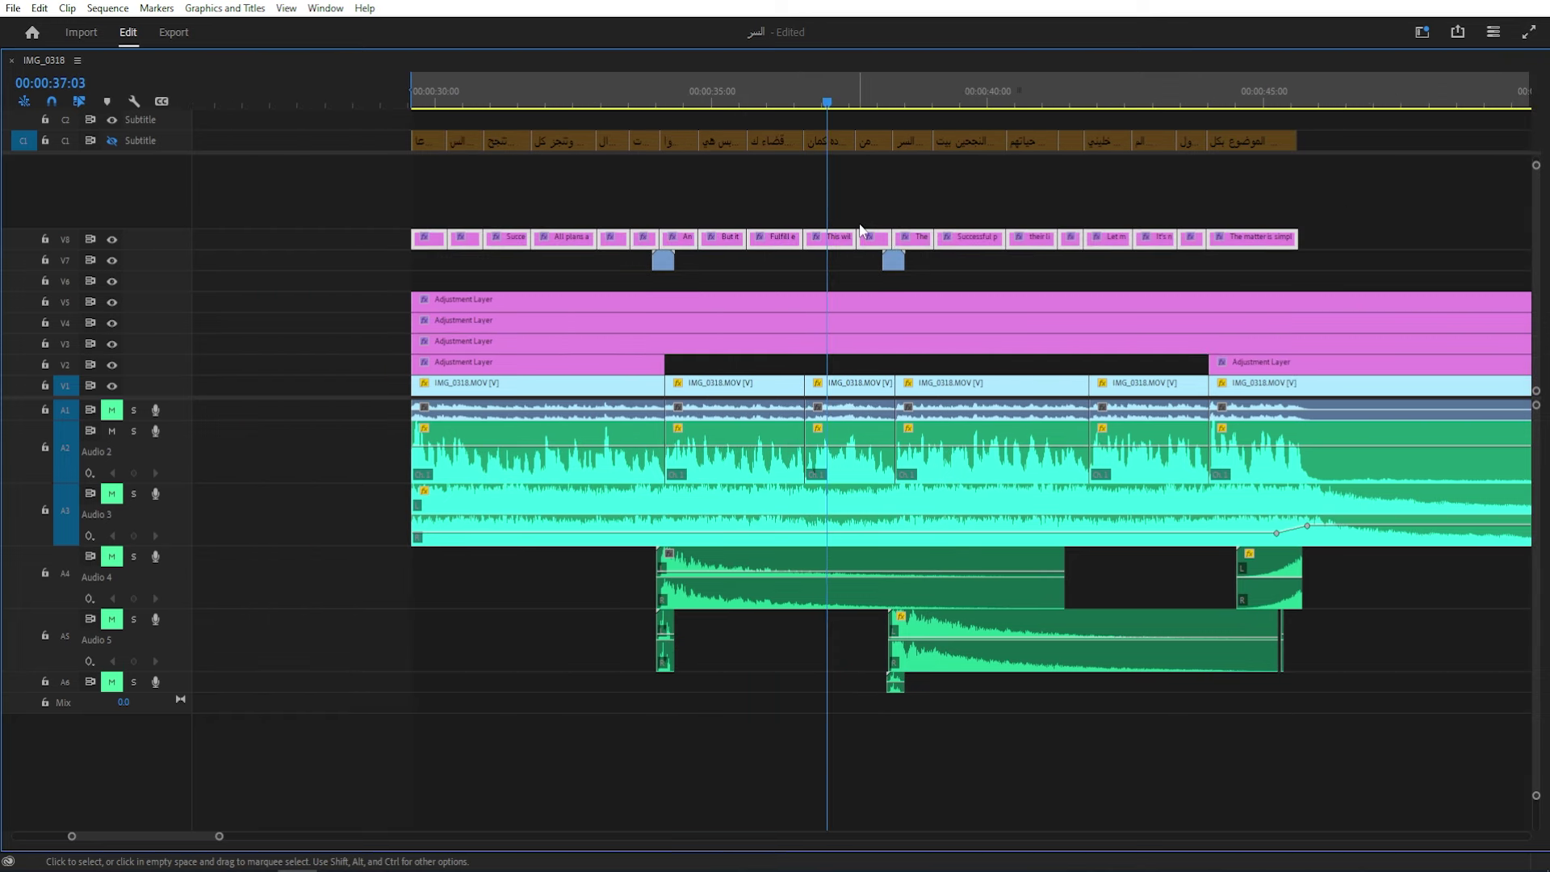
key("grave")
scroll(747, 573, "down", 5)
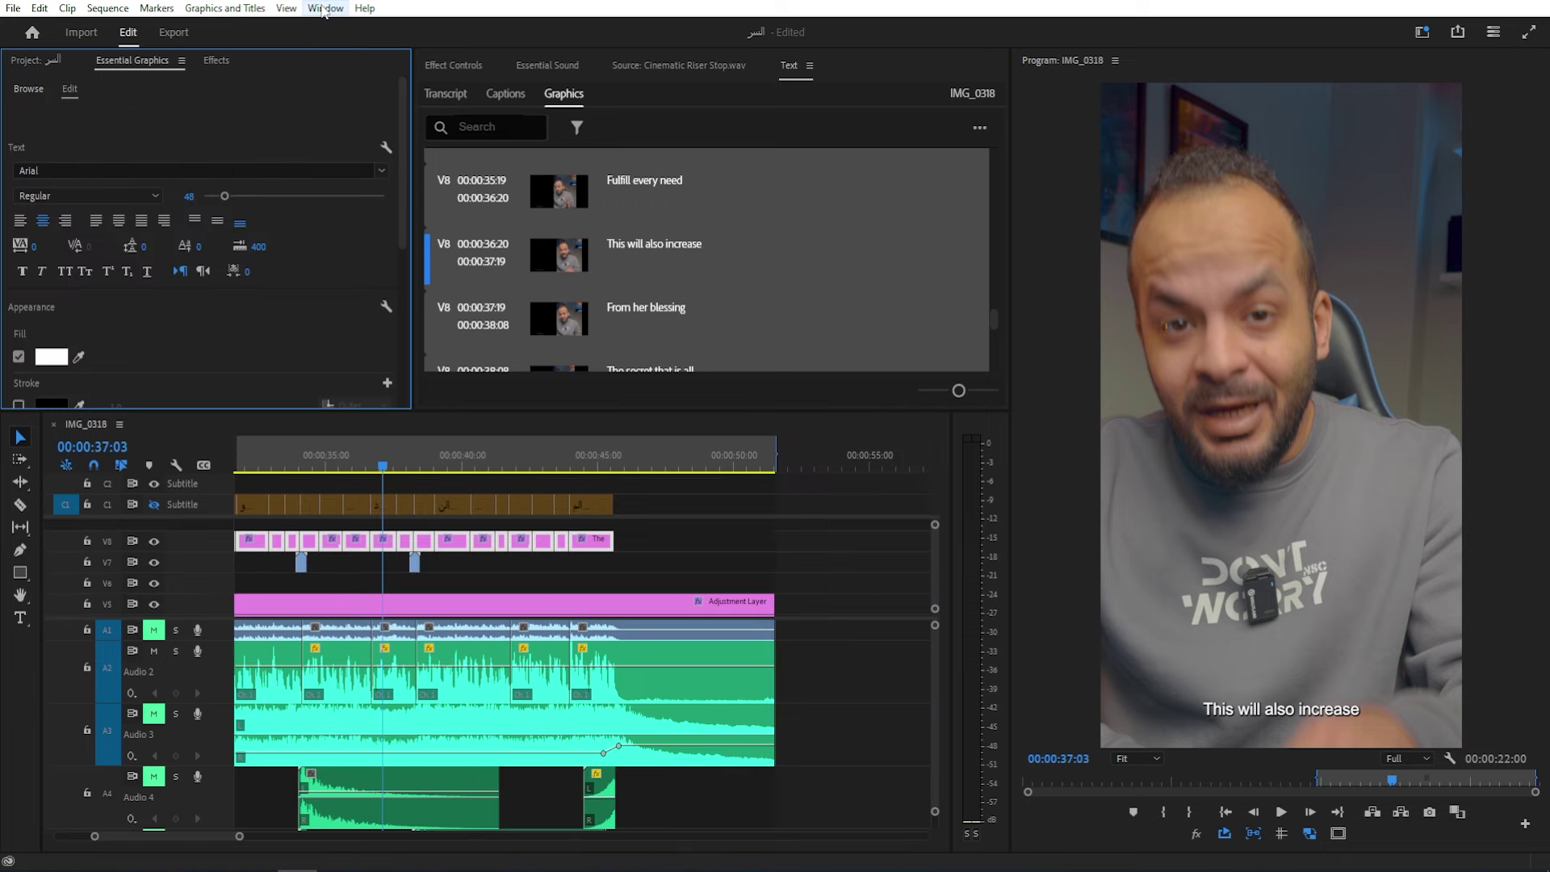
left_click(325, 9)
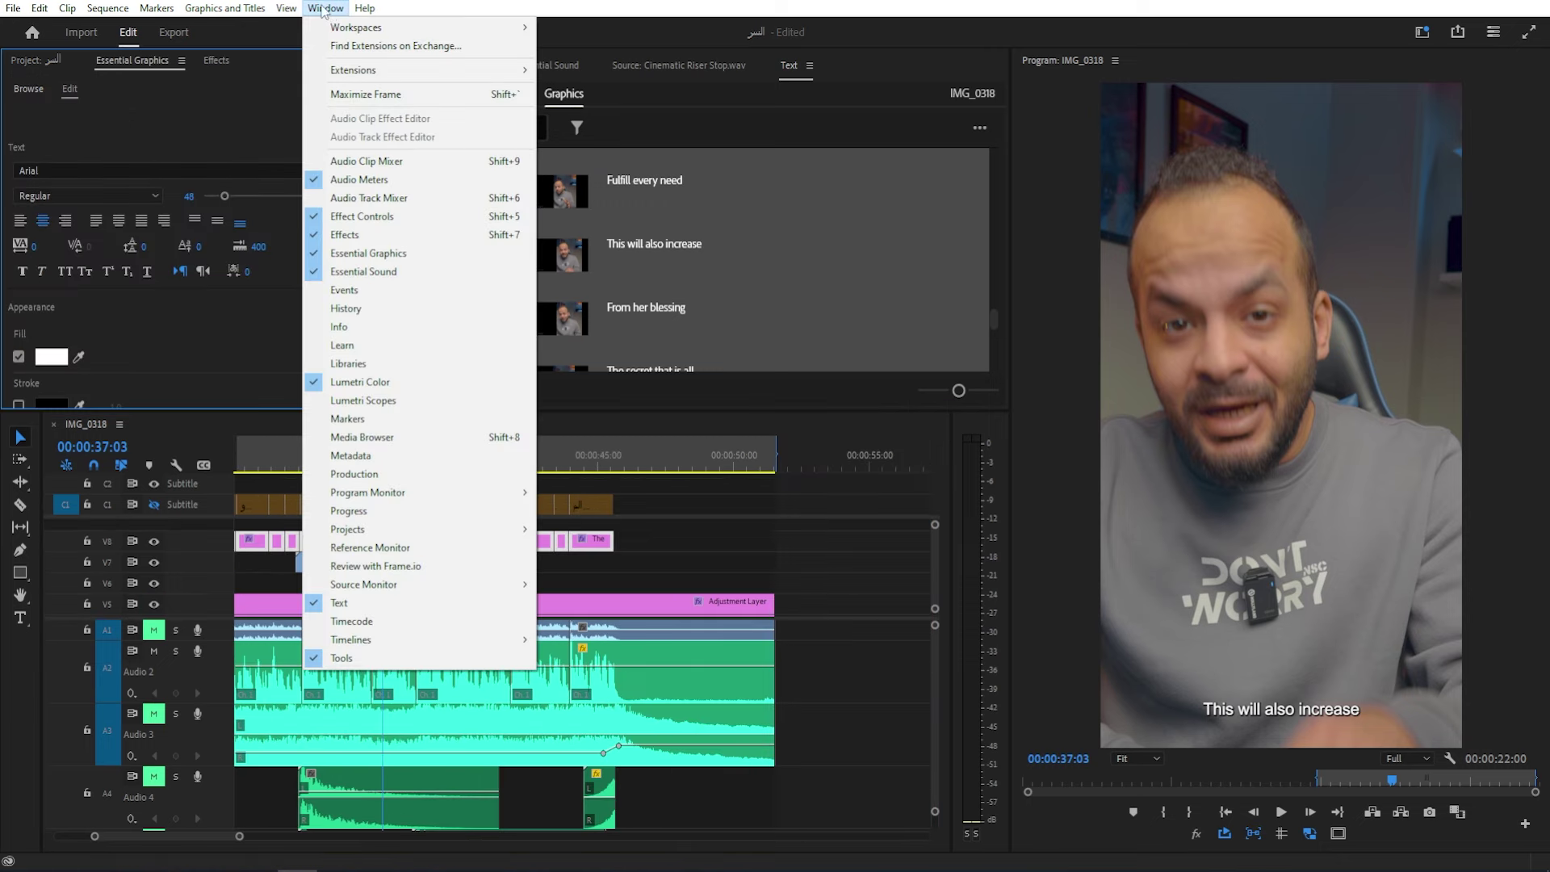
left_click(134, 55)
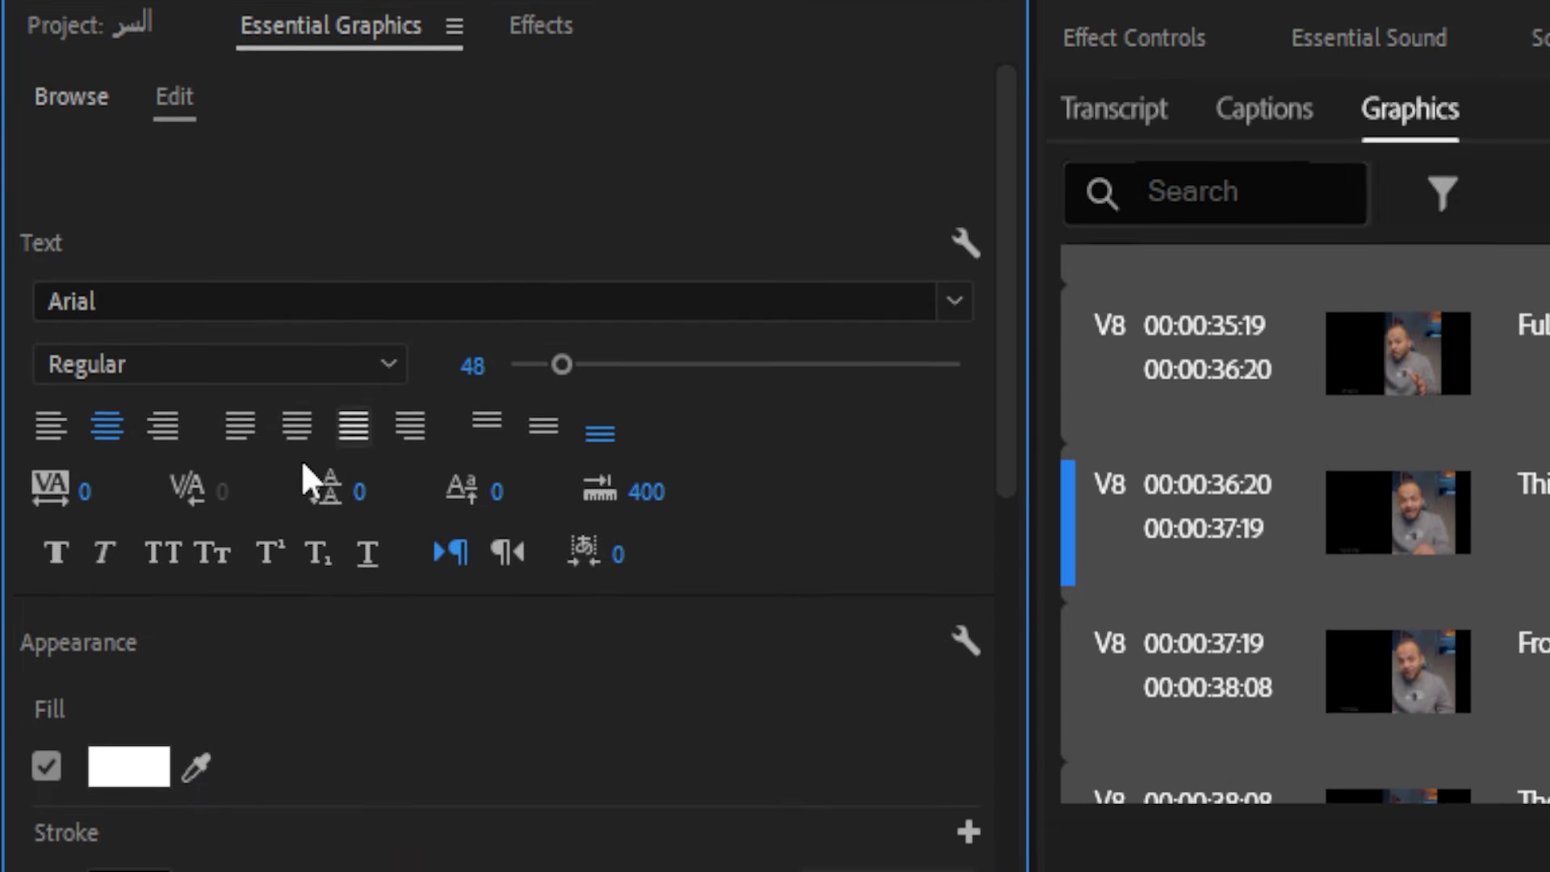
Raise the text of the selected English caption graphics with a baseline shift of 285.
scroll(299, 605, "down", 8)
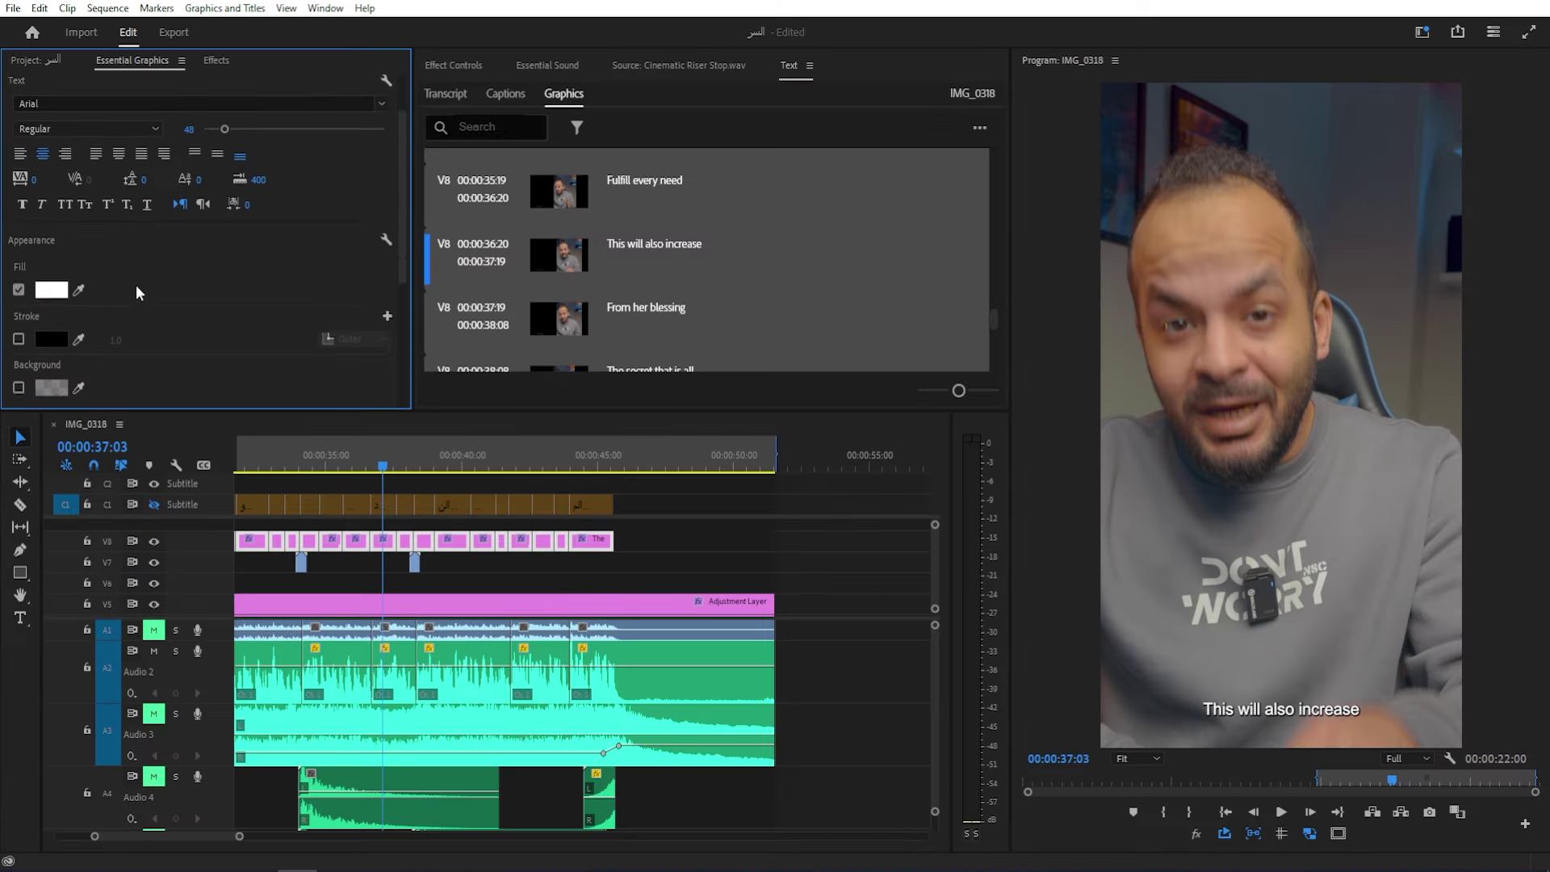
scroll(136, 284, "up", 5)
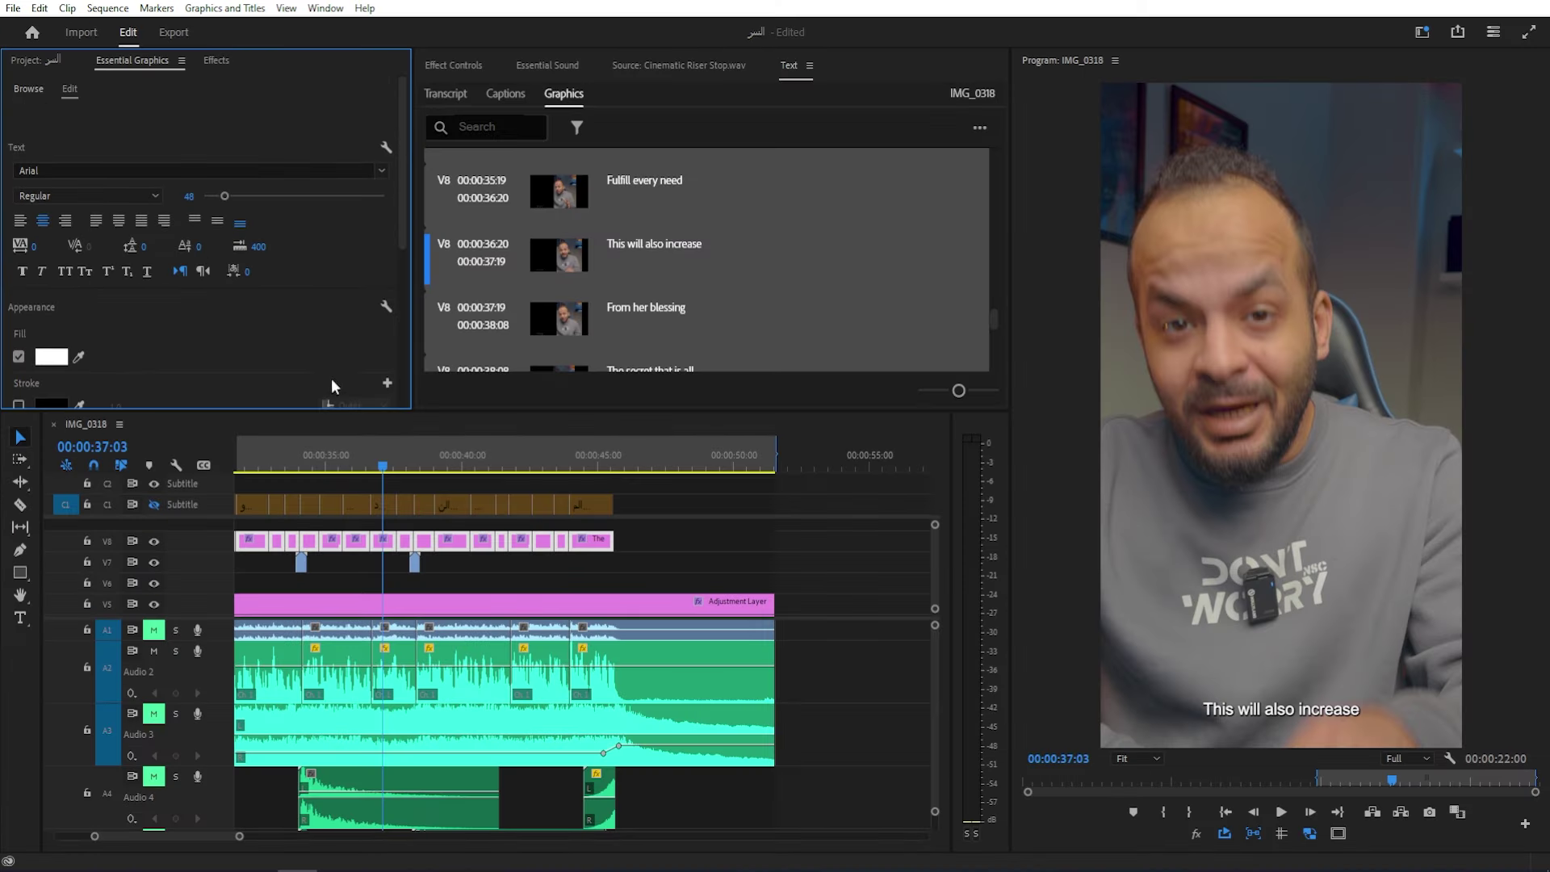
mouse_move(198, 246)
left_mouse_down()
mouse_move(121, 246)
mouse_move(243, 246)
mouse_move(180, 246)
left_mouse_up()
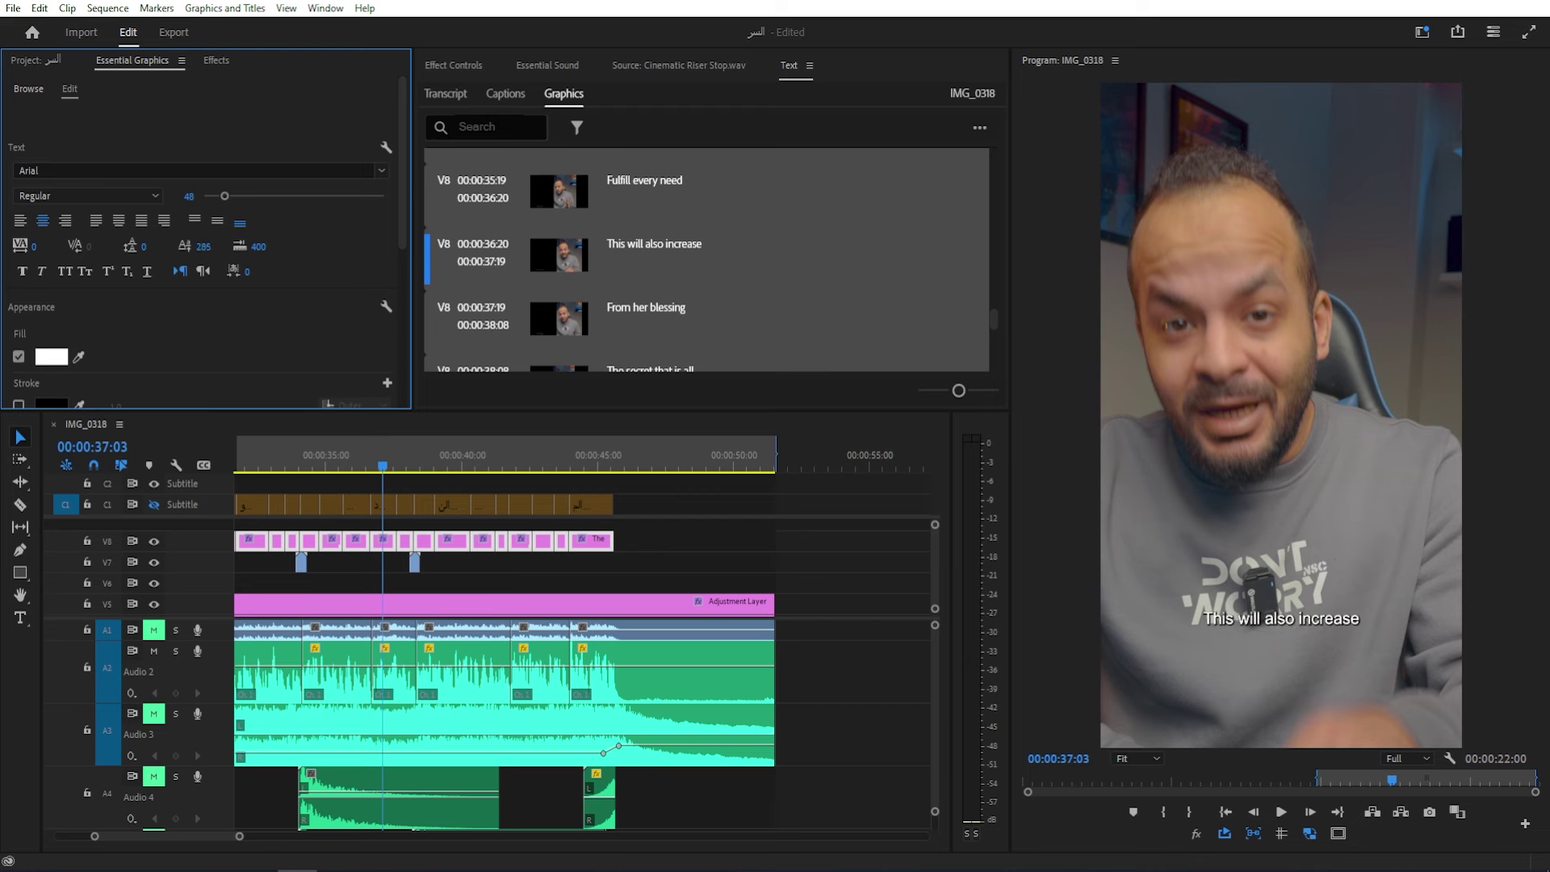
Change the font of the selected English caption graphics and enable a background behind their text.
scroll(186, 201, "down", 1)
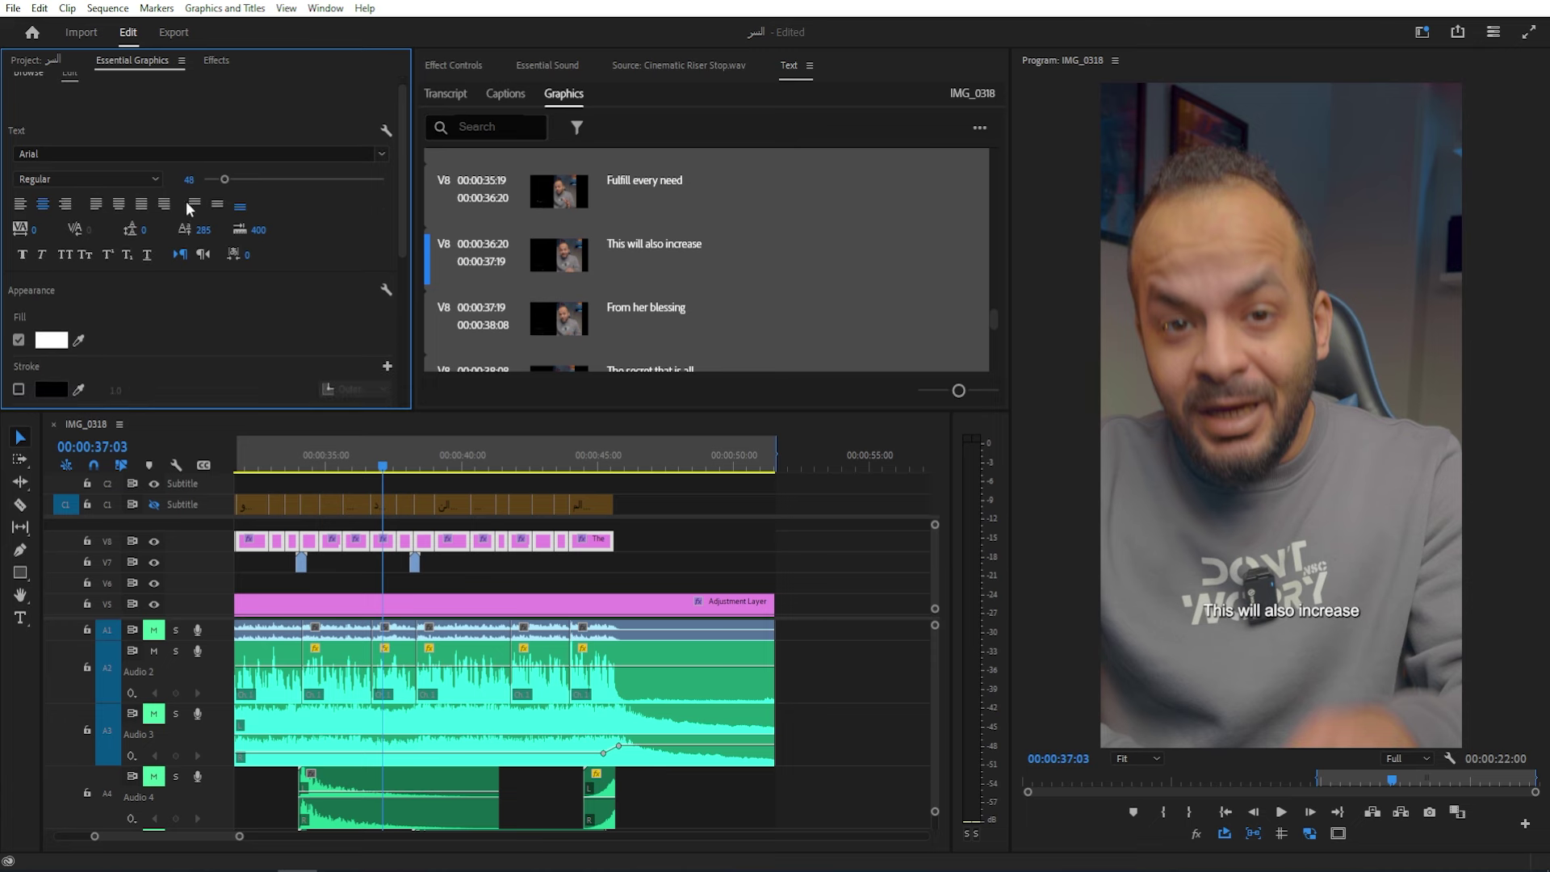
left_click(75, 154)
scroll(8, 300, "down", 10)
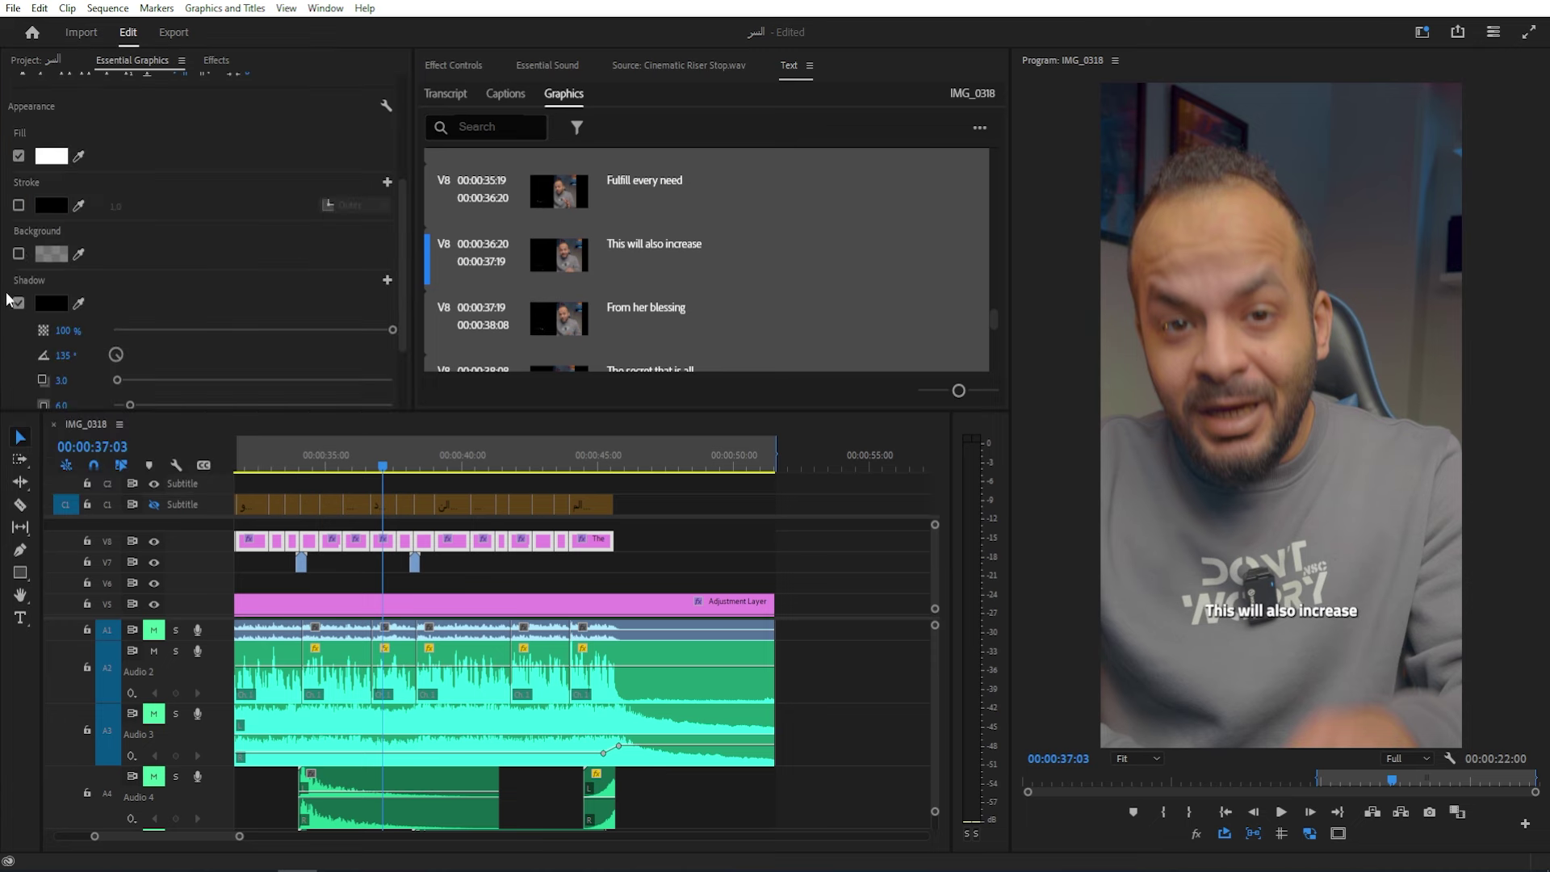
left_click(18, 255)
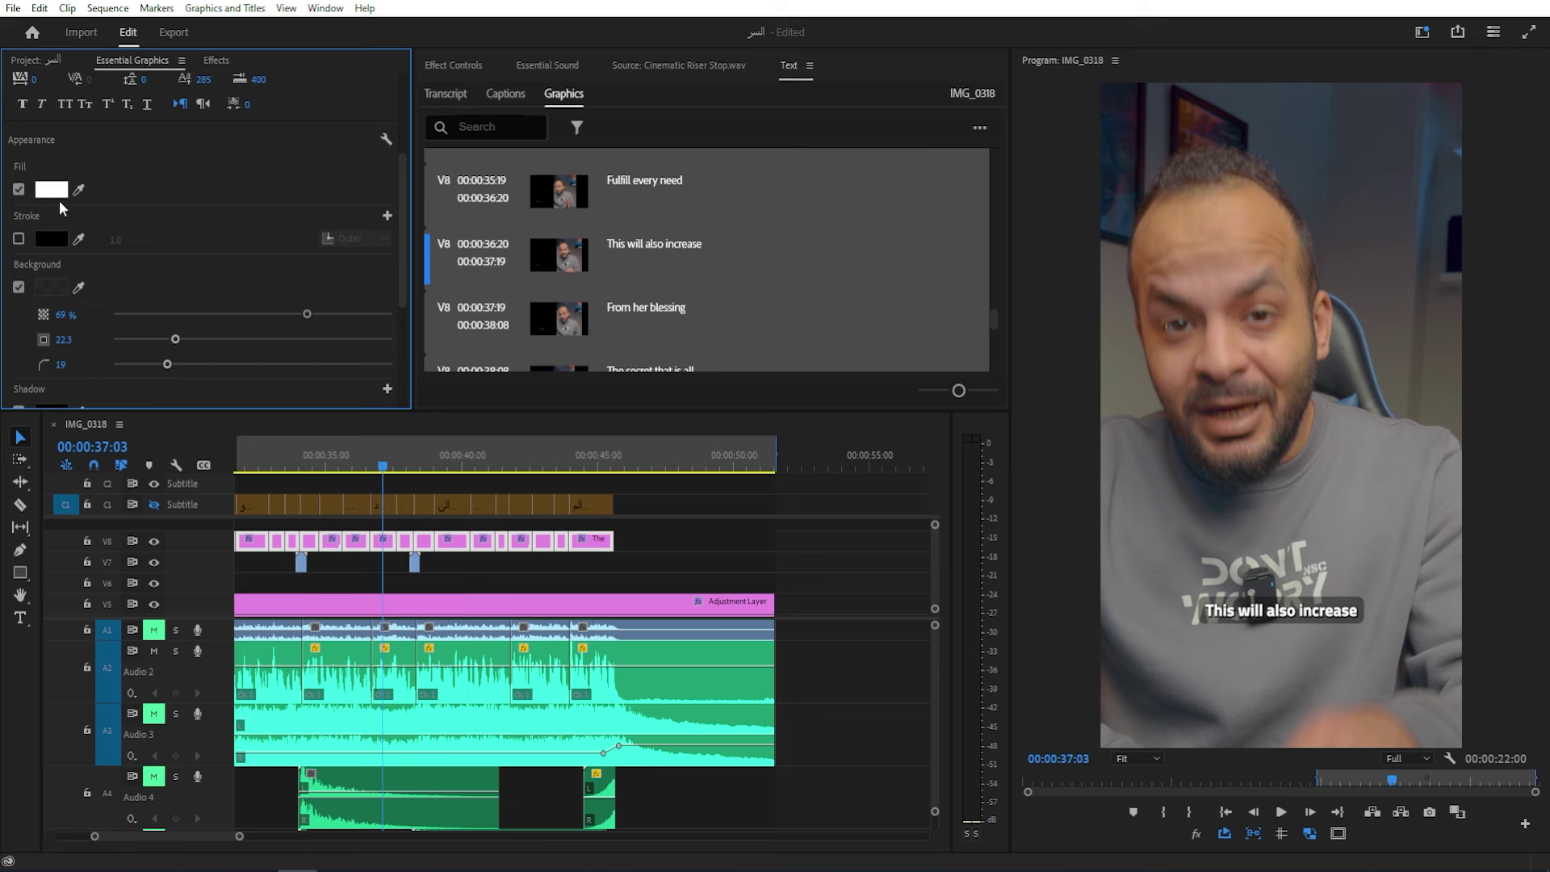
Set the fill colour of the selected English caption graphics to yellow FFC000.
left_click(53, 192)
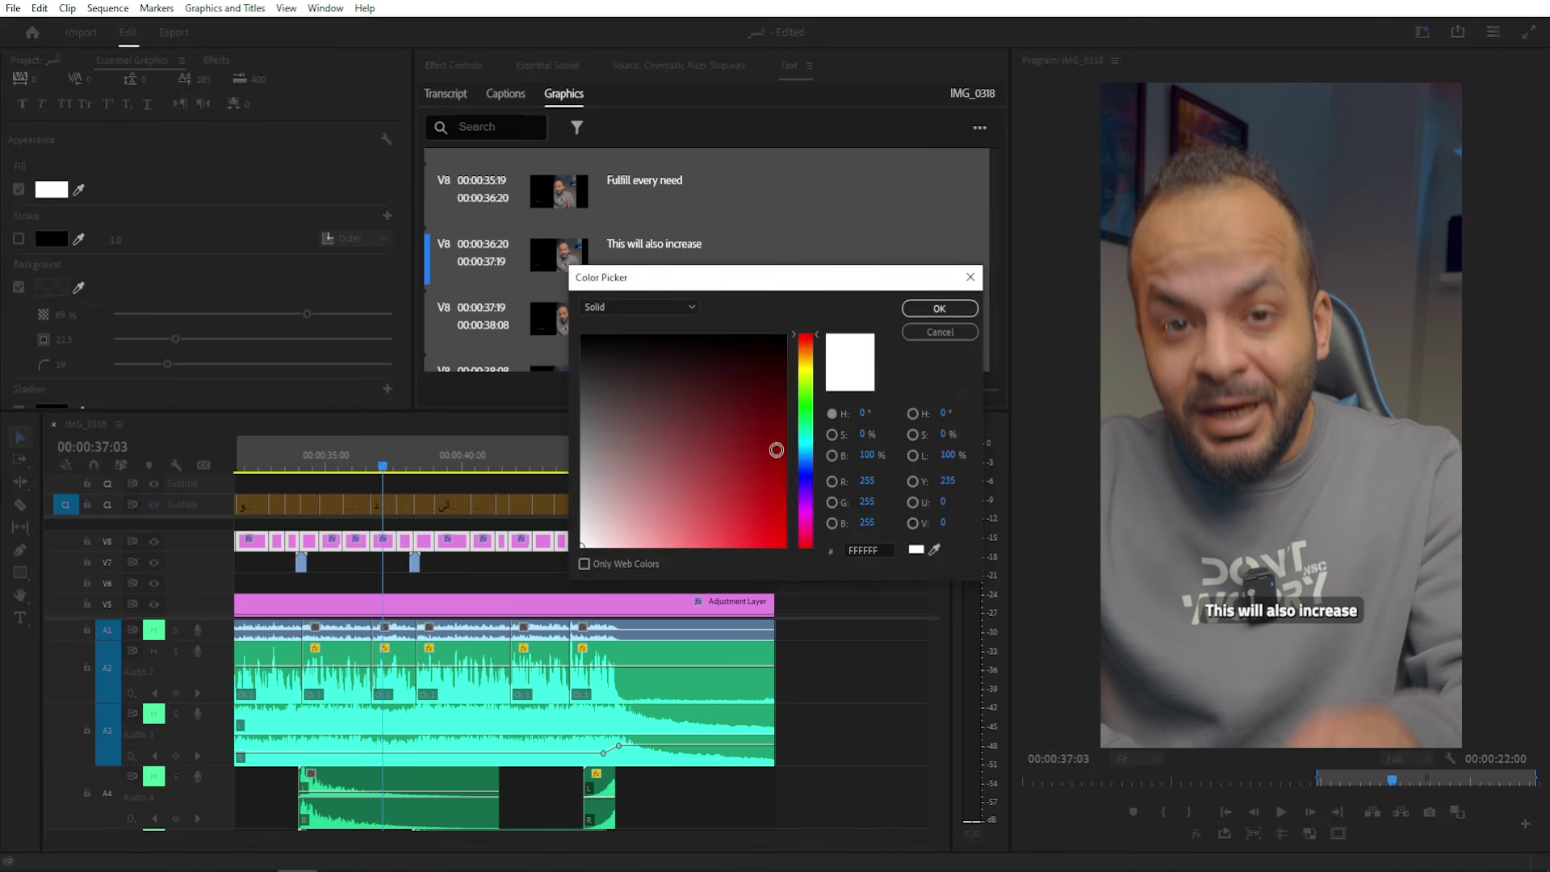
left_click_drag(777, 450, 808, 527)
left_click(809, 362)
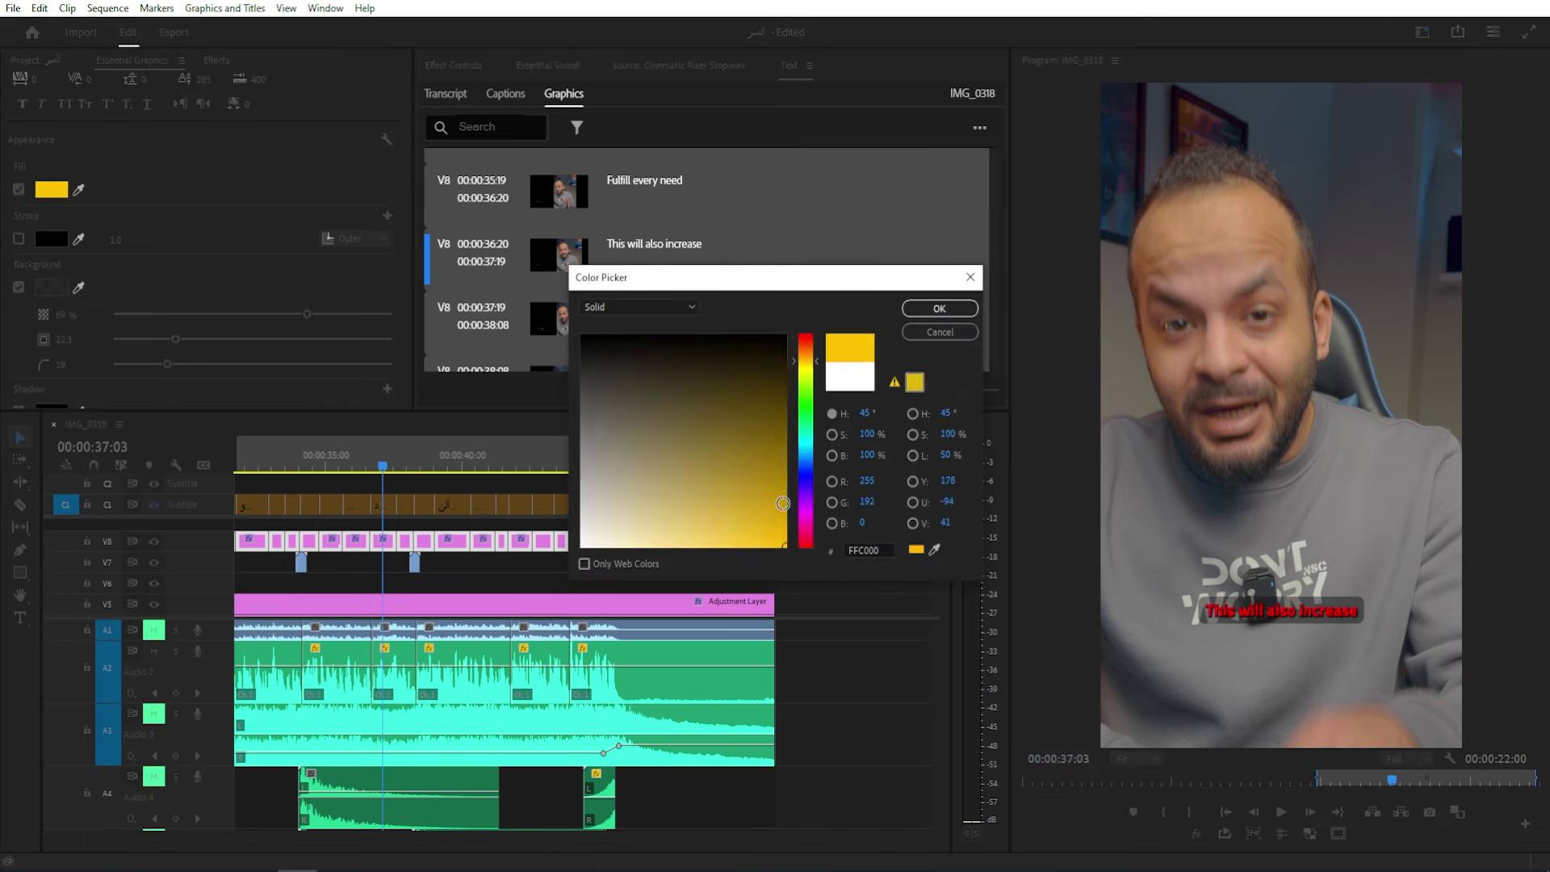
left_click(937, 310)
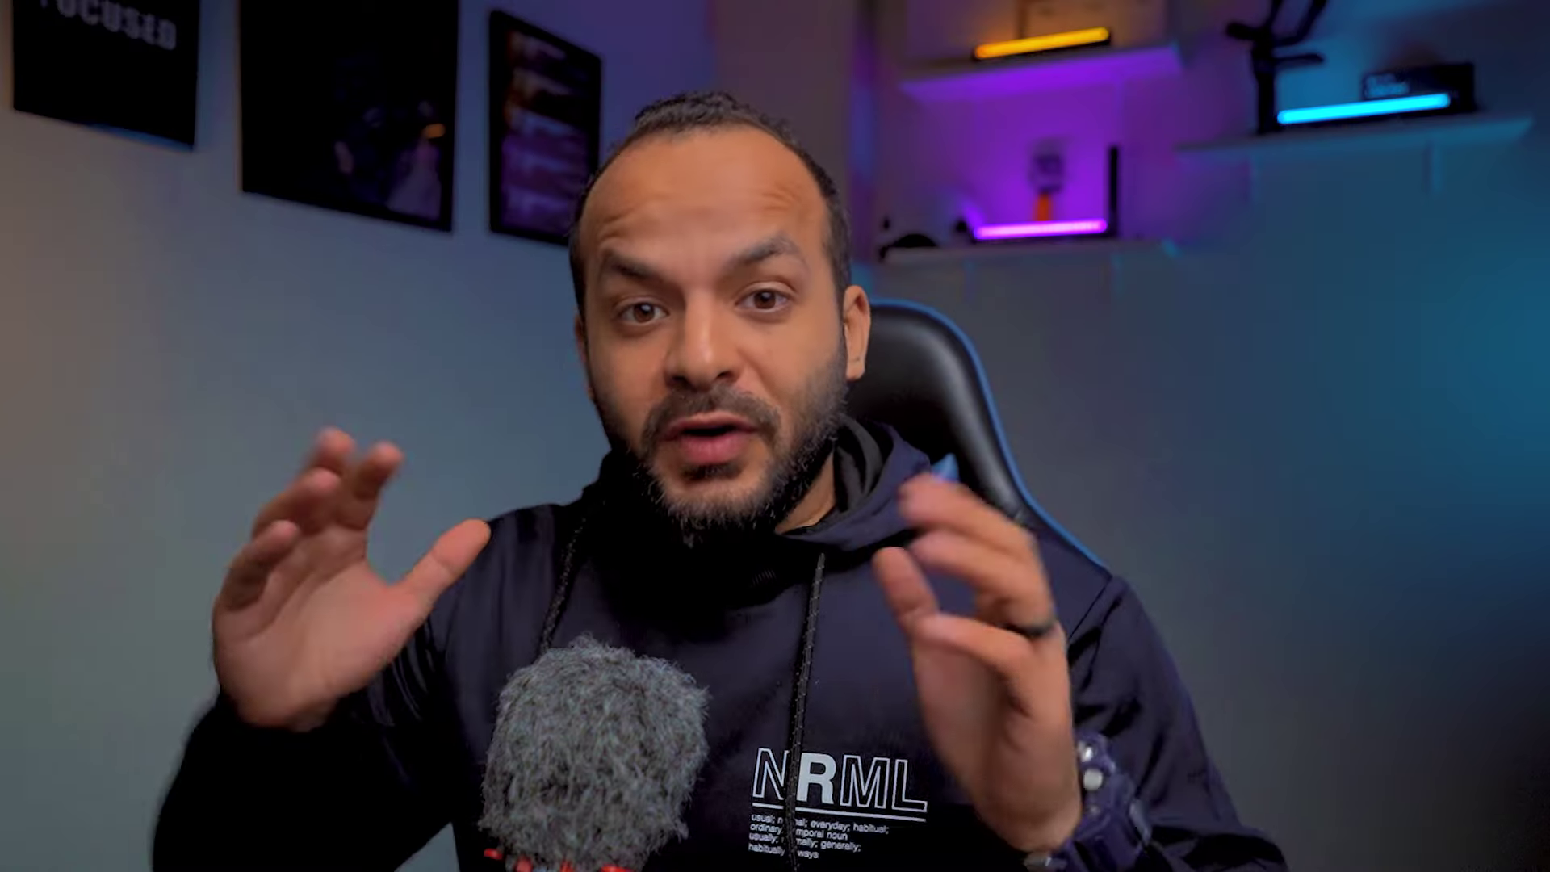